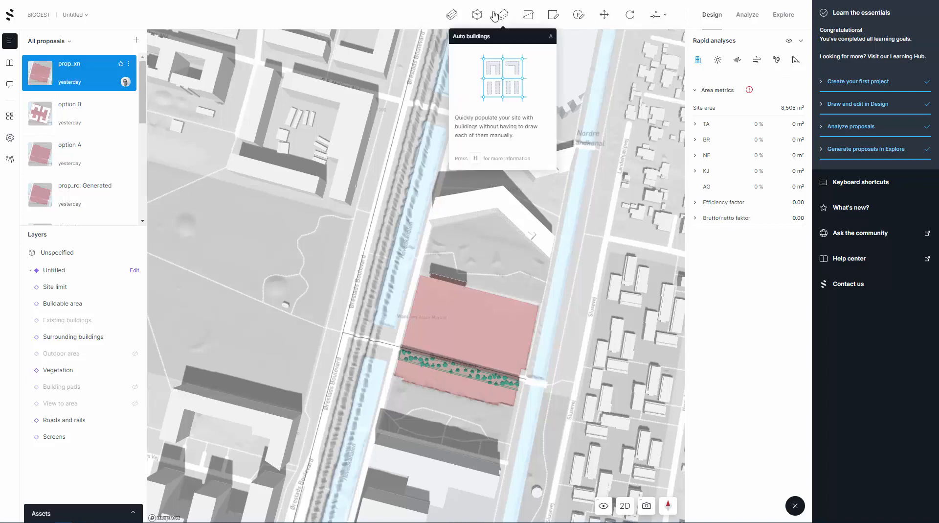
Examine the buildable site in 3D from several angles, hiding and reshowing the Vegetation layer.
{"action": "scroll", "coordinate": [489, 342], "scroll_direction": "up", "scroll_amount": 3}
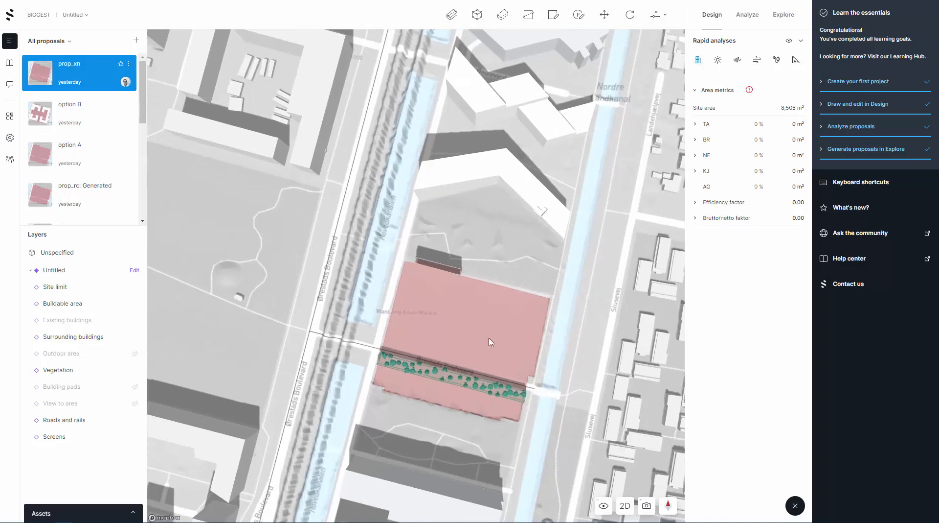
{"action": "right_click_drag", "start_coordinate": [441, 312], "coordinate": [526, 277]}
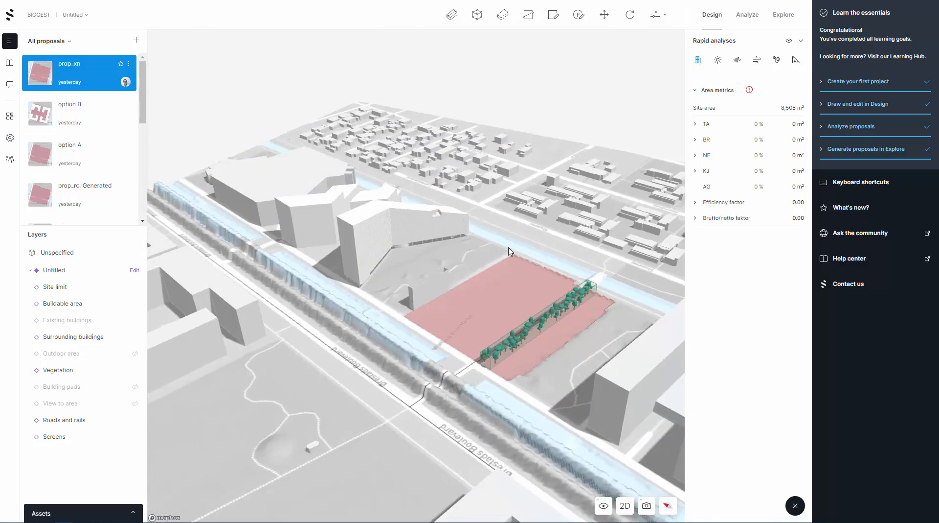
{"action": "scroll", "coordinate": [517, 319], "scroll_direction": "up", "scroll_amount": 3}
{"action": "scroll", "coordinate": [518, 323], "scroll_direction": "up", "scroll_amount": 2}
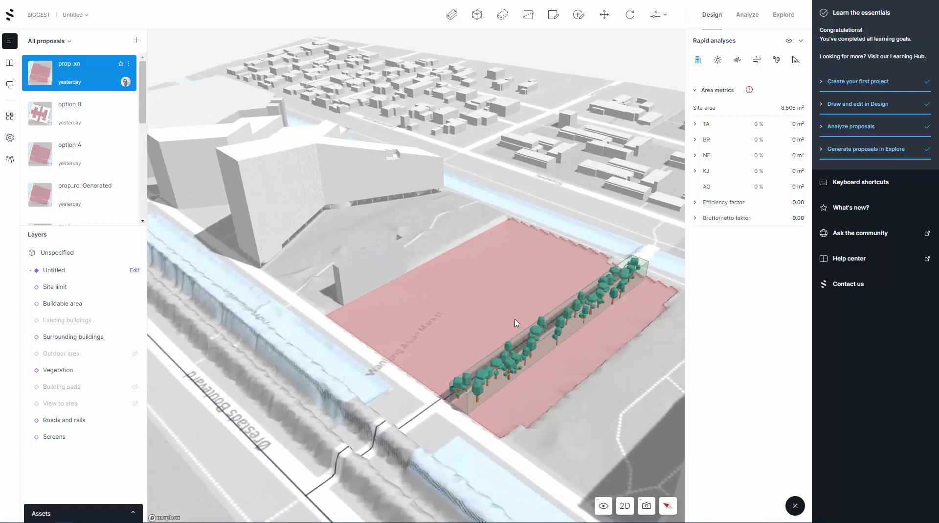
{"action": "left_click_drag", "start_coordinate": [515, 322], "coordinate": [441, 311]}
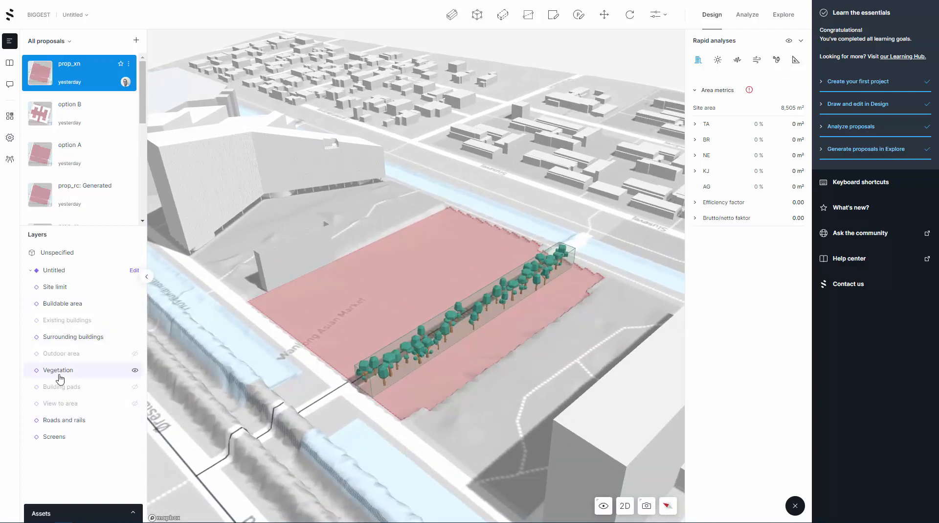
{"action": "left_click", "coordinate": [134, 371]}
{"action": "left_click", "coordinate": [135, 373]}
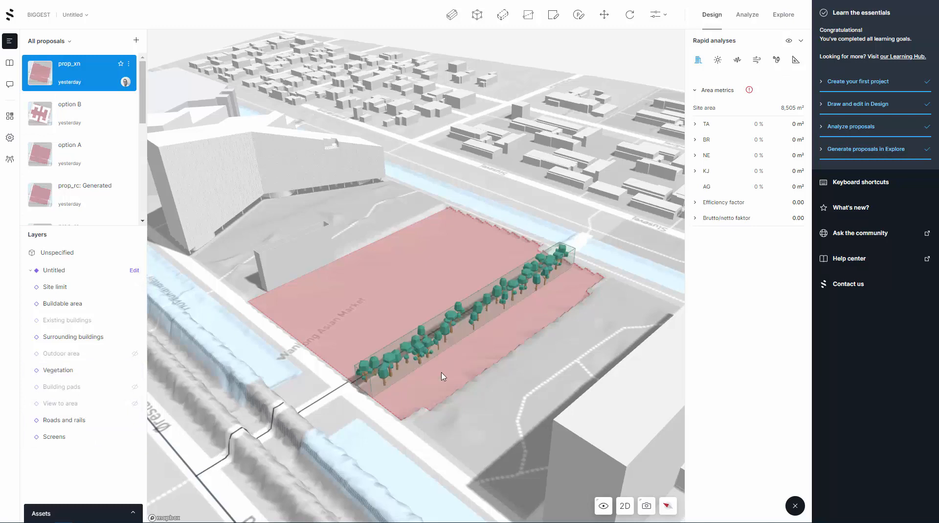
{"action": "right_click_drag", "start_coordinate": [395, 374], "coordinate": [395, 403]}
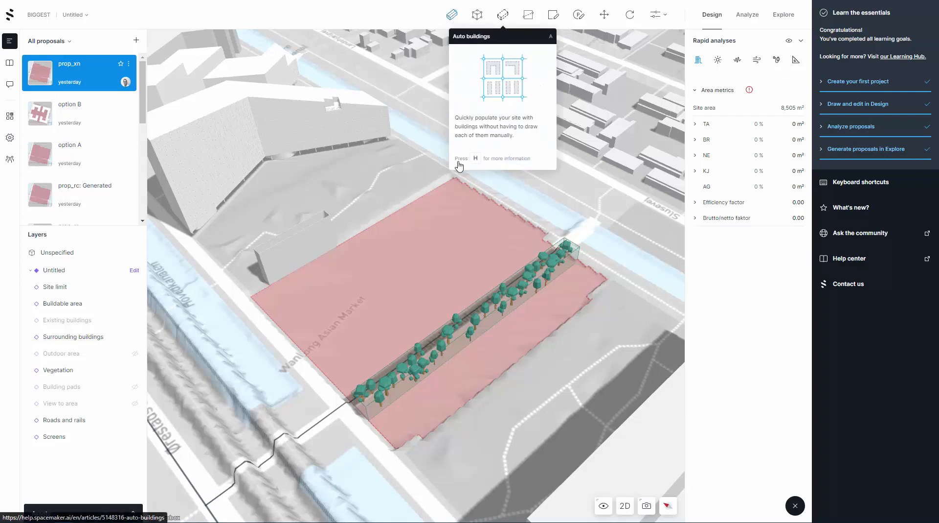
Draw a straight line building about 72.5 m long along the buildable area's long edge opposite the trees.
{"action": "left_click", "coordinate": [452, 16]}
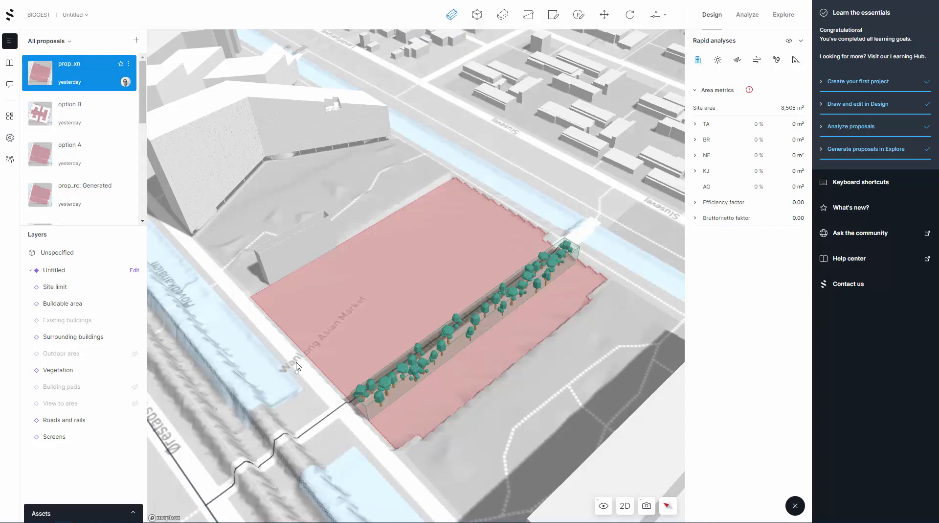
{"action": "left_click", "coordinate": [290, 323]}
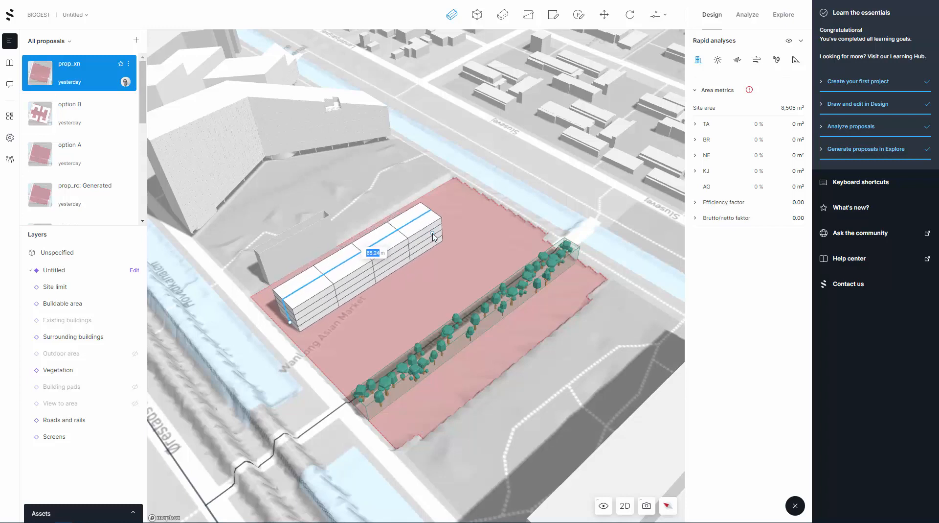
{"action": "left_click", "coordinate": [442, 225]}
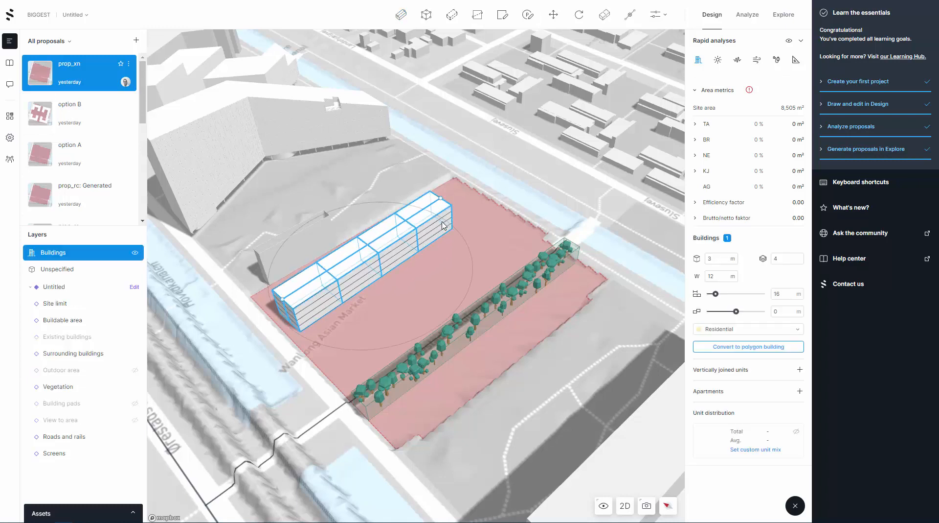
Extend the line building to a length of 80 m from its end point near the canal.
{"action": "left_click", "coordinate": [440, 199]}
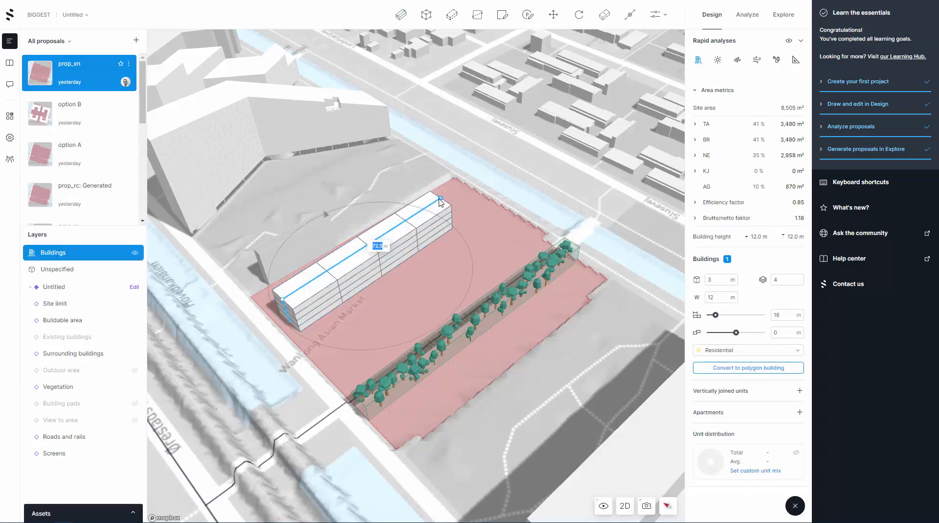
{"action": "type", "text": "80"}
{"action": "key", "text": "Return"}
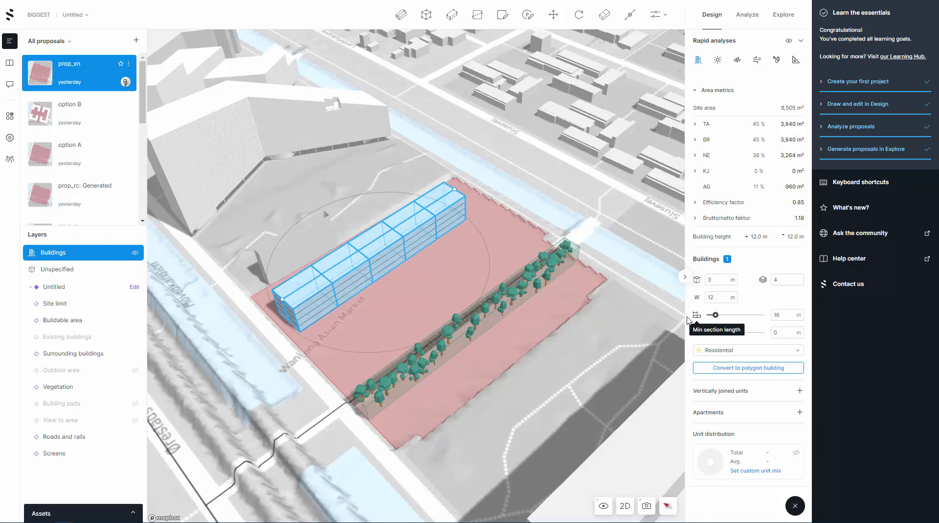
Set the building's minimum section length to 18 m, floor height to 3.2 m, number of floors to 6 and width to 15 m.
{"action": "double_click", "coordinate": [782, 315]}
{"action": "type", "text": "18"}
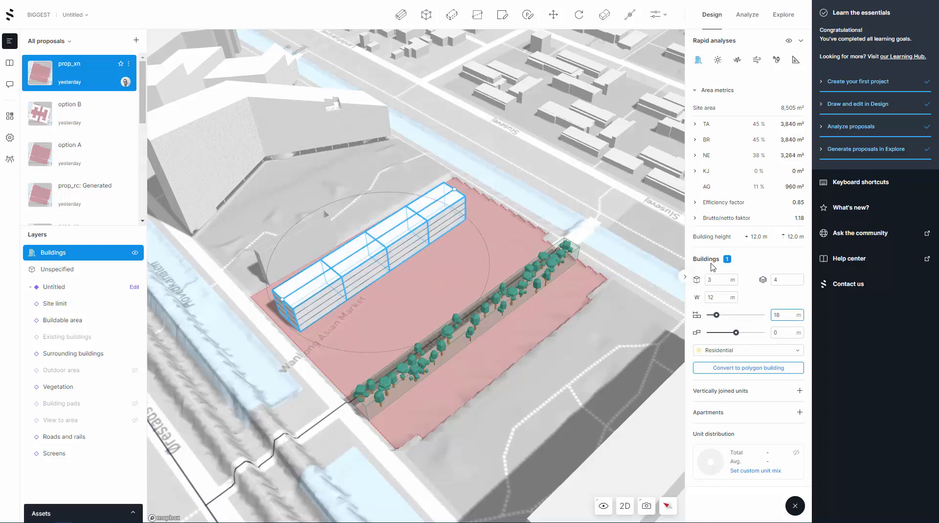
{"action": "left_click", "coordinate": [709, 281]}
{"action": "left_click", "coordinate": [783, 278]}
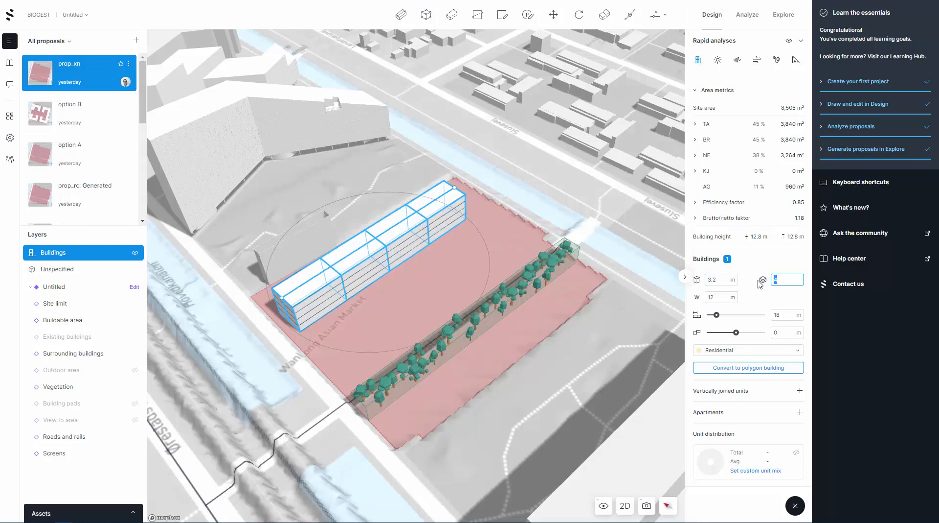
{"action": "left_click", "coordinate": [716, 297]}
{"action": "type", "text": "1"}
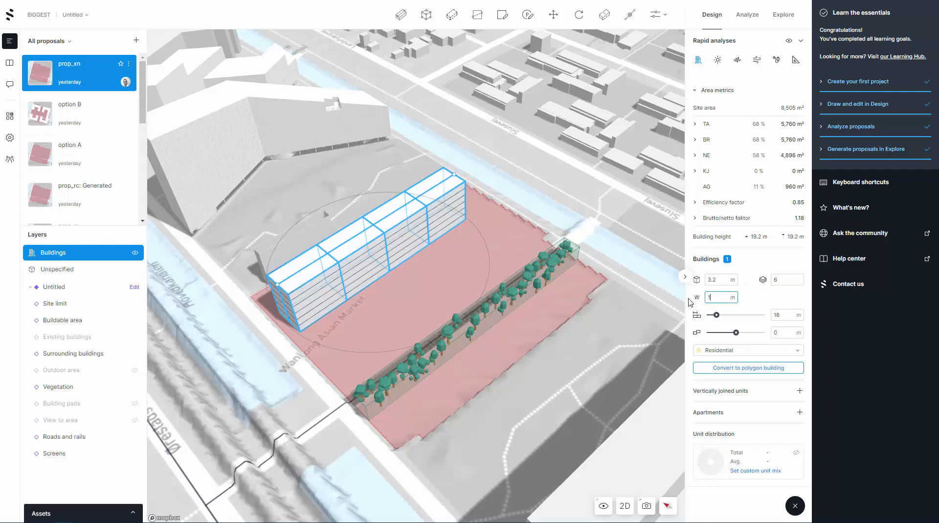
{"action": "type", "text": "5"}
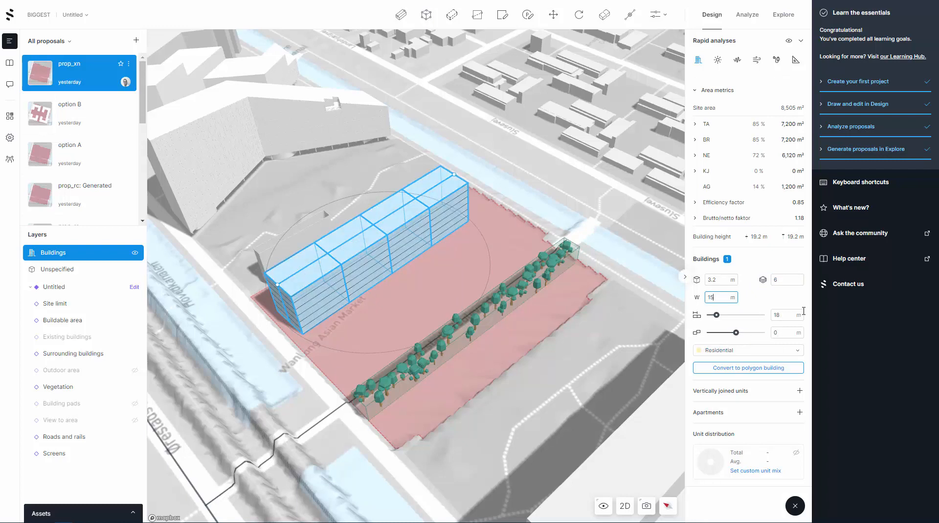
Set the building's minimum section length to 12 m and its section offset to 4 m.
{"action": "double_click", "coordinate": [789, 314]}
{"action": "type", "text": "12"}
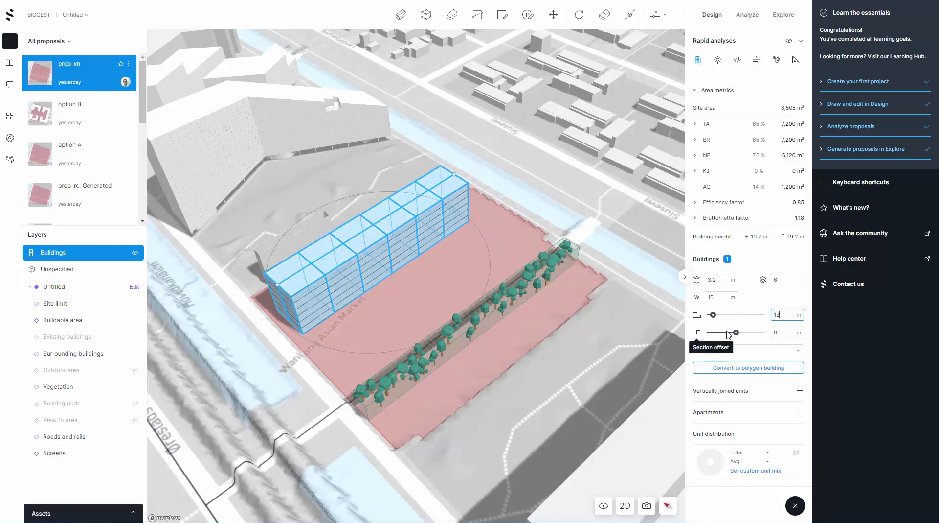
{"action": "key", "text": "Tab"}
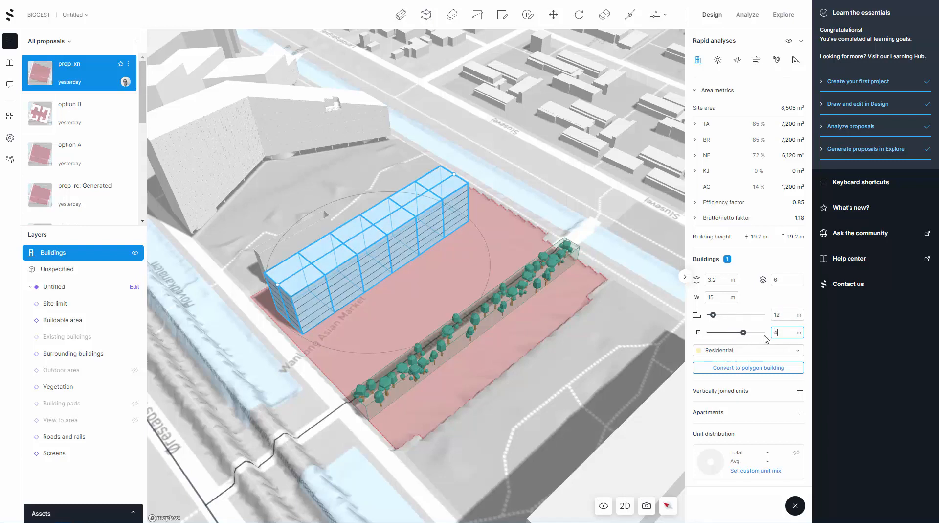
{"action": "key", "text": "Return"}
{"action": "right_click_drag", "start_coordinate": [413, 251], "coordinate": [508, 267]}
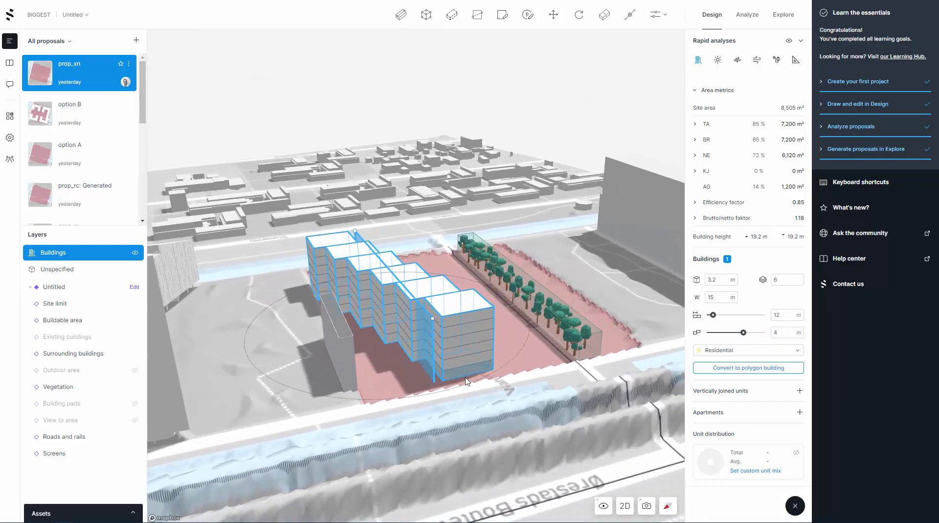
Show the hidden Outdoor area and View to area layers around the staggered building.
{"action": "right_click_drag", "start_coordinate": [465, 381], "coordinate": [279, 382]}
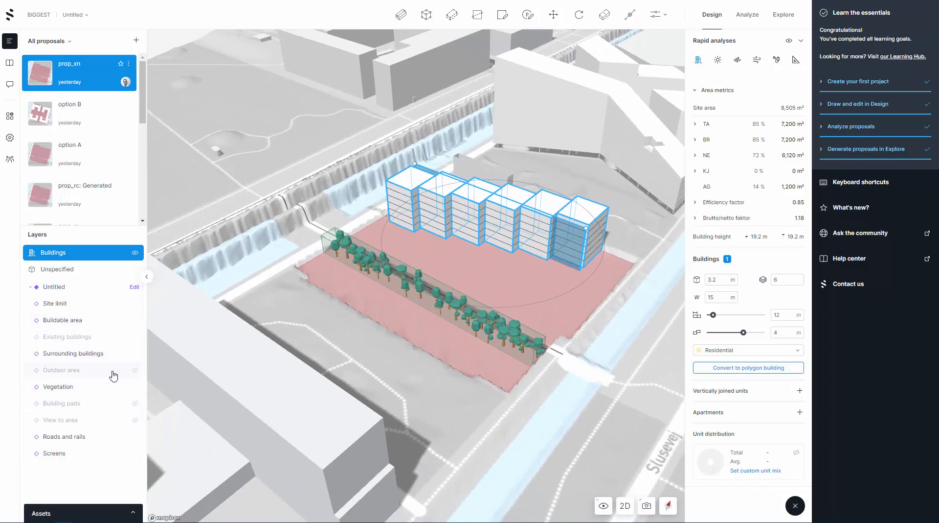
{"action": "left_click", "coordinate": [135, 370]}
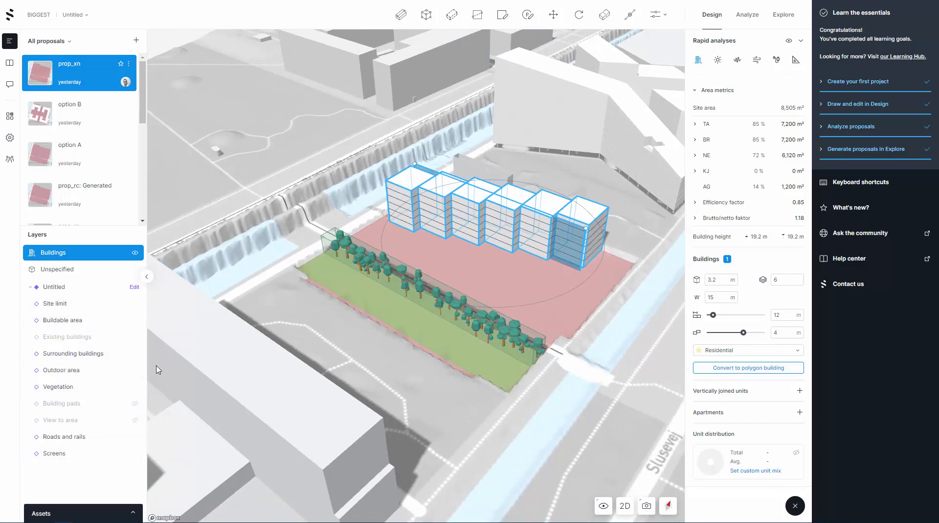
{"action": "left_click", "coordinate": [135, 420]}
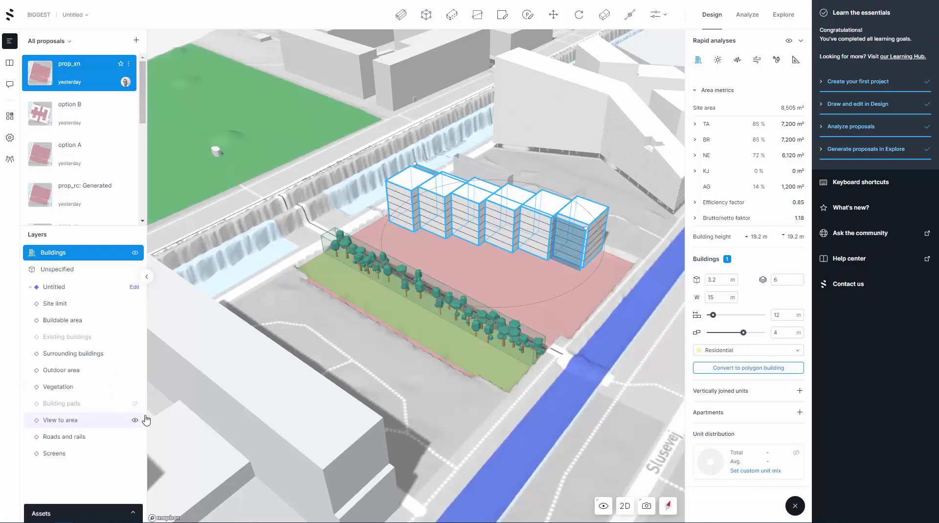
{"action": "right_click_drag", "start_coordinate": [377, 226], "coordinate": [474, 231]}
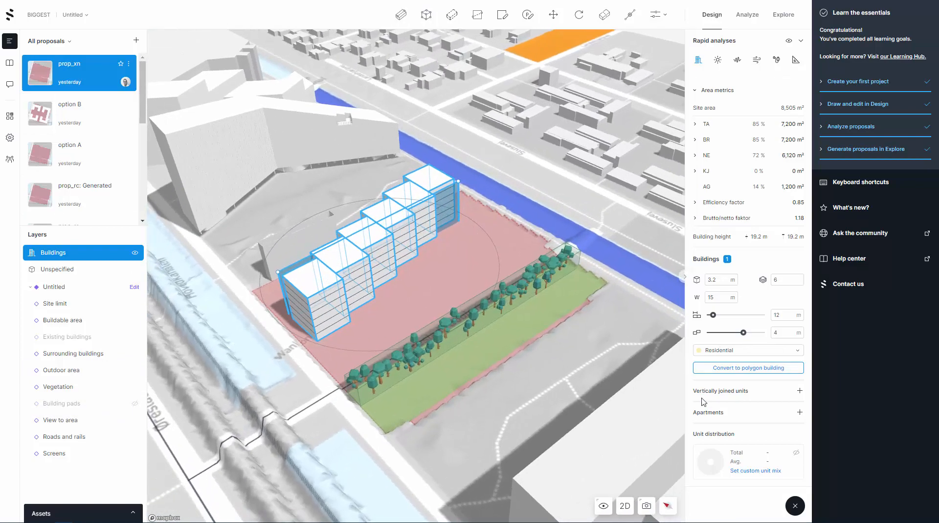
Keep the building's function as Residential and color the buildings by Functions.
{"action": "left_click", "coordinate": [719, 351]}
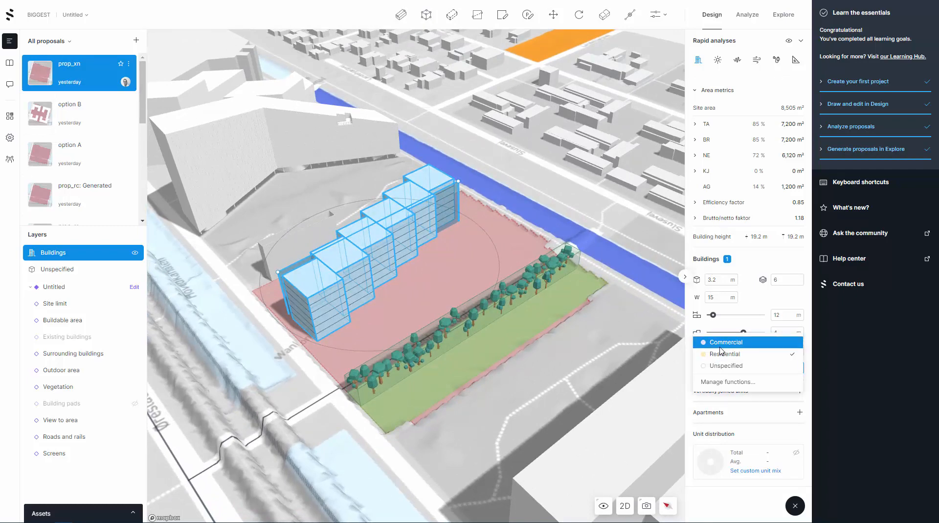
{"action": "left_click", "coordinate": [722, 353]}
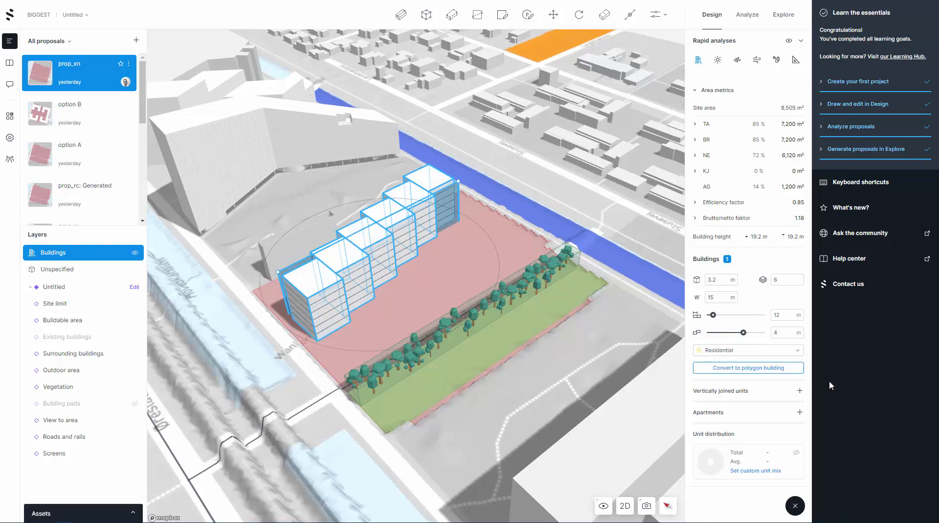
{"action": "left_click", "coordinate": [605, 507]}
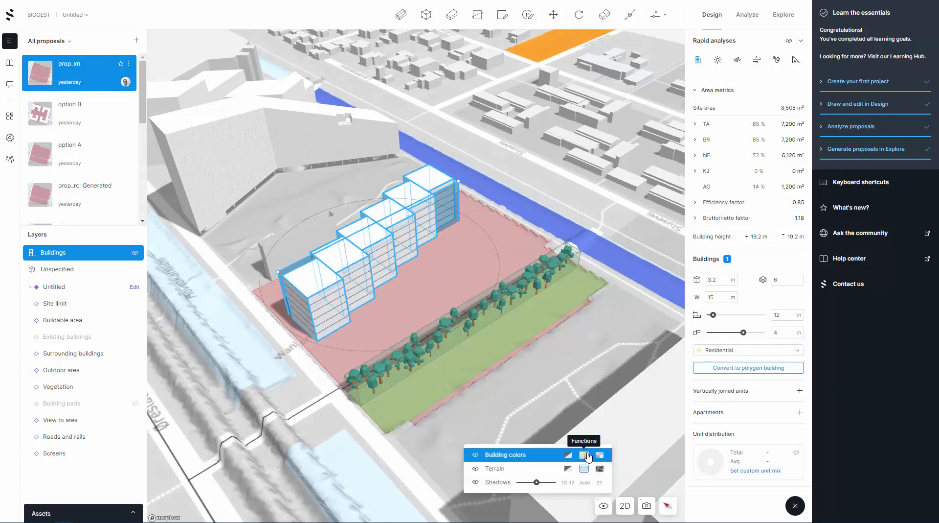
{"action": "left_click", "coordinate": [588, 457]}
{"action": "left_click", "coordinate": [426, 308]}
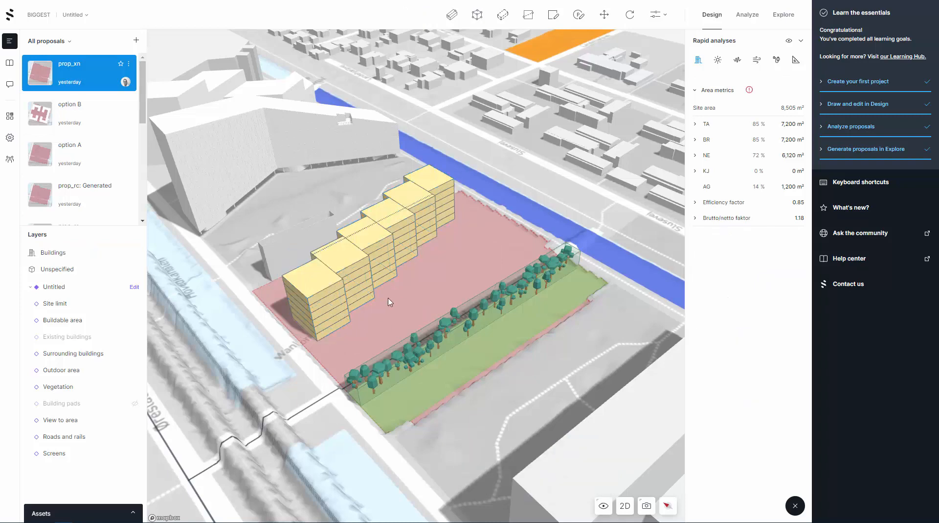
Set the function of the ground floor in the building's second section to Commercial.
{"action": "left_click_drag", "start_coordinate": [405, 297], "coordinate": [363, 273]}
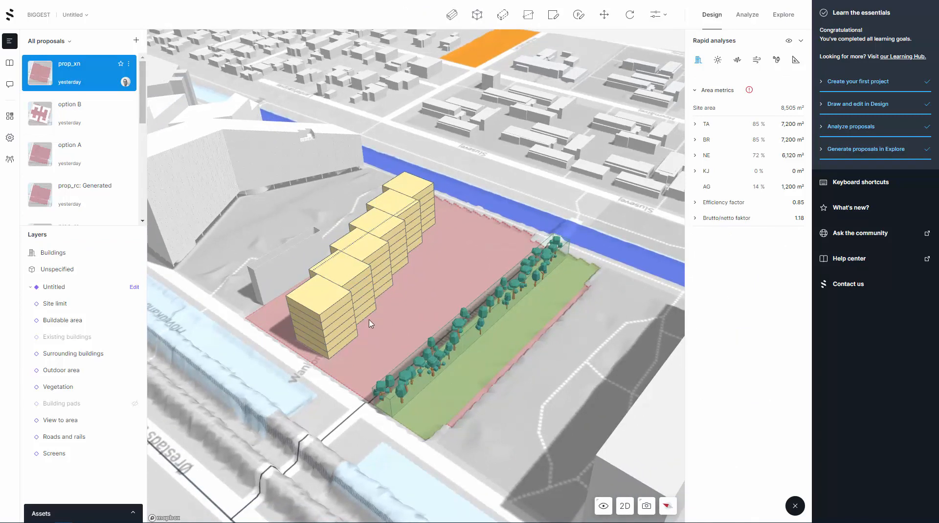
{"action": "left_click", "coordinate": [363, 269]}
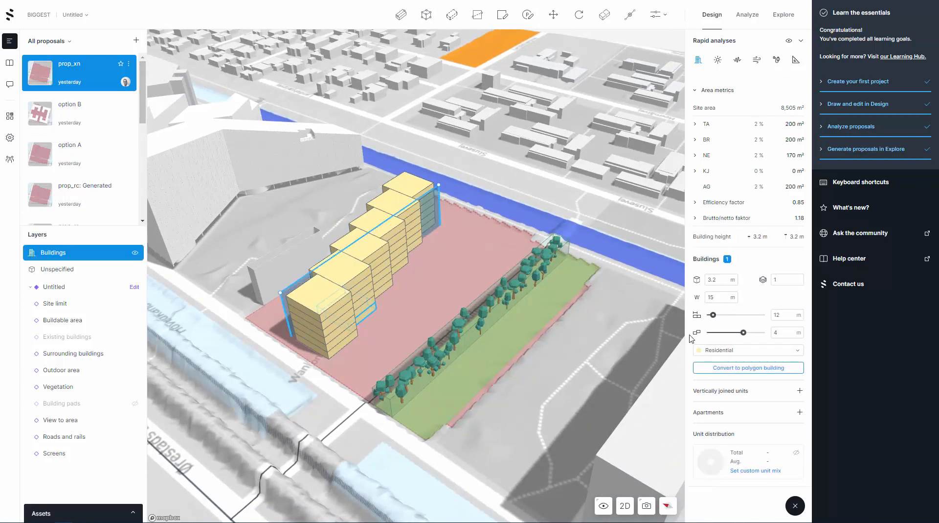
{"action": "left_click", "coordinate": [729, 350]}
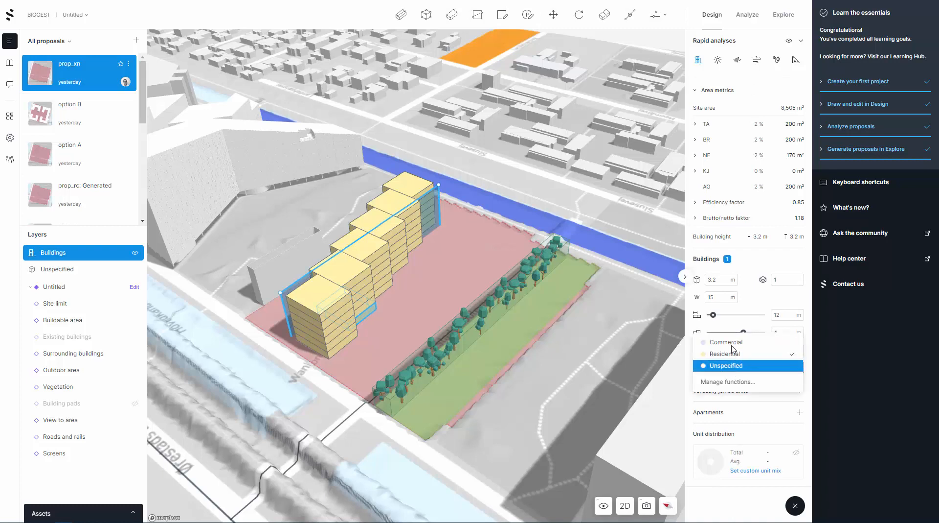
{"action": "left_click", "coordinate": [726, 341]}
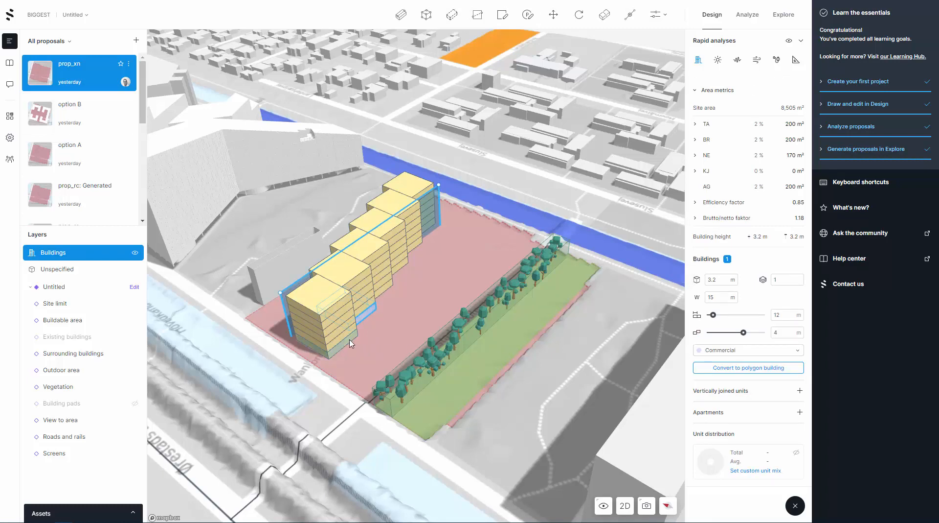
Set the ground floor of another section, near the building's canal end, to Commercial.
{"action": "key", "text": "ctrl+z"}
{"action": "left_click", "coordinate": [707, 350]}
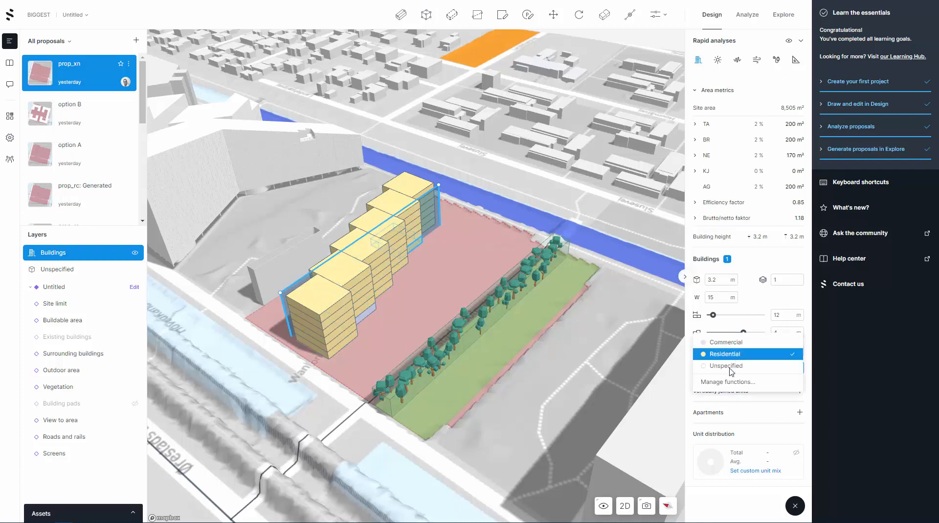
{"action": "left_click", "coordinate": [707, 355]}
{"action": "left_click", "coordinate": [503, 338]}
Select the whole mixed-function building and generate apartments in it.
{"action": "right_click_drag", "start_coordinate": [503, 338], "coordinate": [410, 339]}
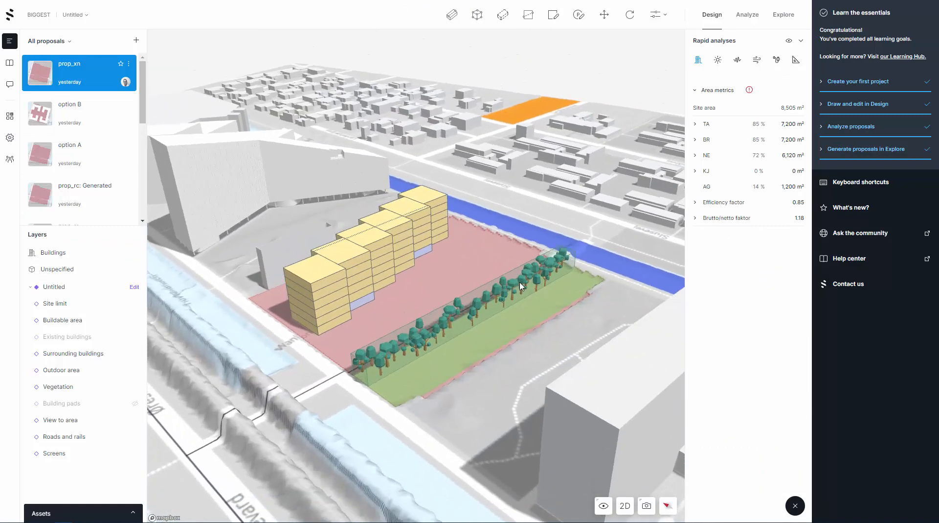
{"action": "left_click", "coordinate": [377, 231]}
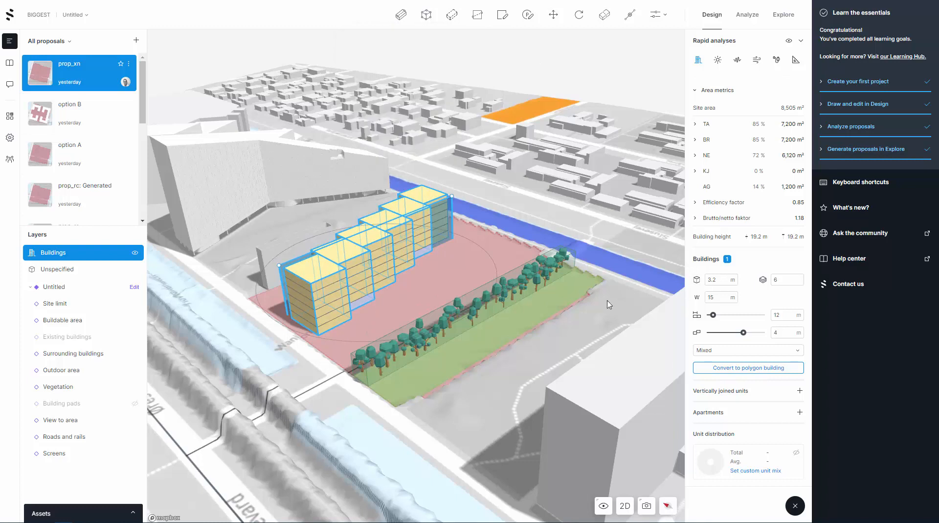
{"action": "left_click", "coordinate": [799, 413]}
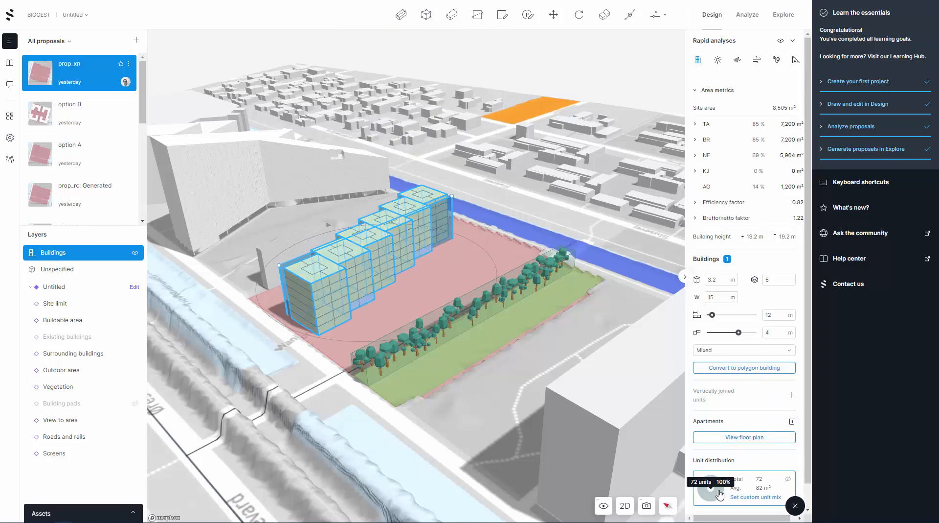
{"action": "left_click", "coordinate": [730, 353]}
{"action": "left_click", "coordinate": [716, 340]}
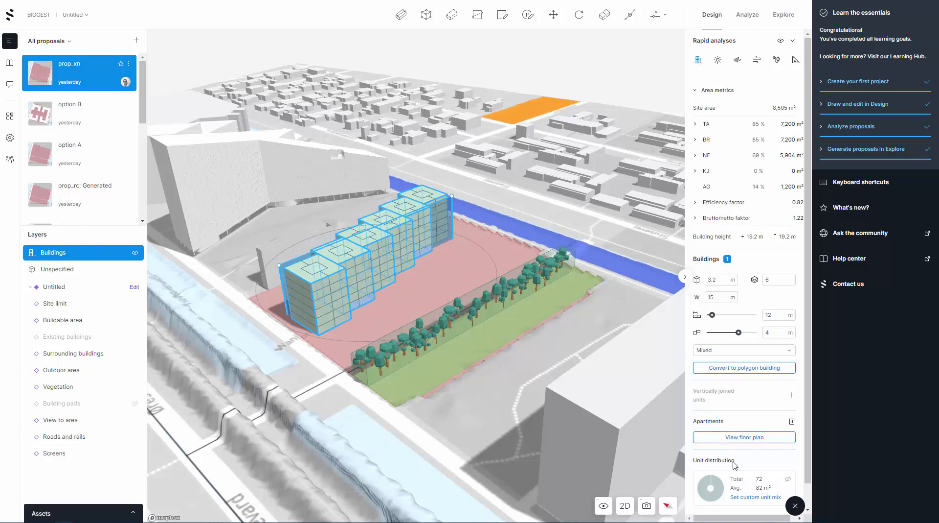
Generate a custom unit mix with 0% for 0–40 m², 40% for 40–60 m², 40% for 60–75 m², 20% for 75–85 m² and 0% above 85 m².
{"action": "left_click", "coordinate": [736, 496]}
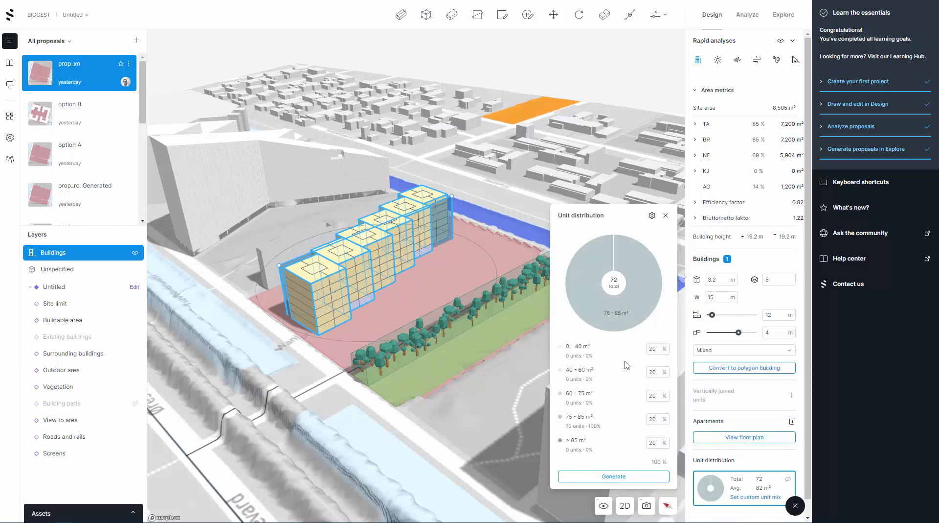
{"action": "double_click", "coordinate": [659, 348]}
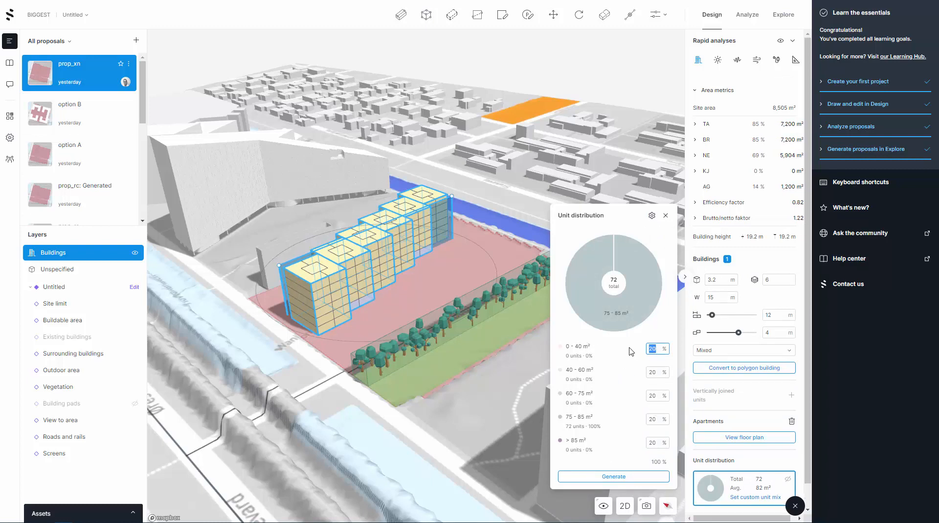
{"action": "type", "text": "0"}
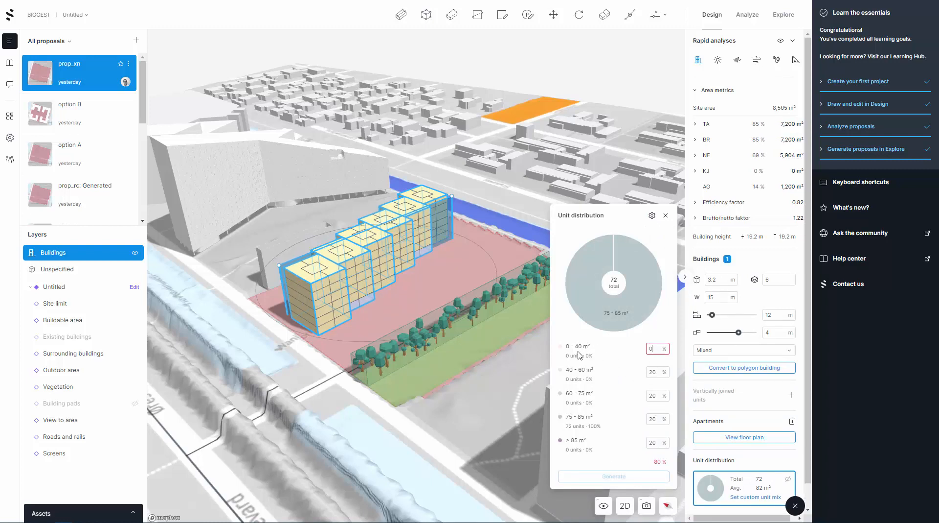
{"action": "double_click", "coordinate": [662, 375]}
{"action": "type", "text": "40"}
{"action": "key", "text": "Tab"}
{"action": "type", "text": "40"}
{"action": "double_click", "coordinate": [659, 443]}
{"action": "type", "text": "0"}
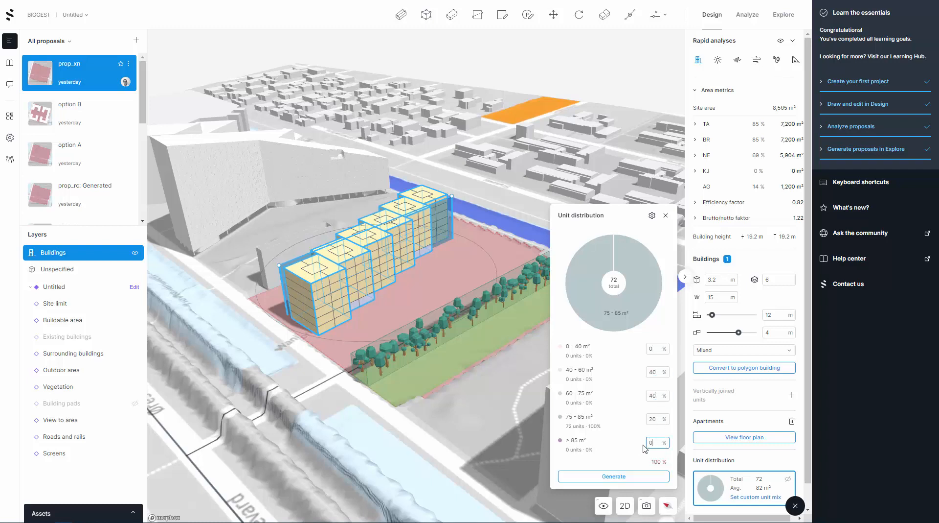
{"action": "left_click", "coordinate": [611, 476]}
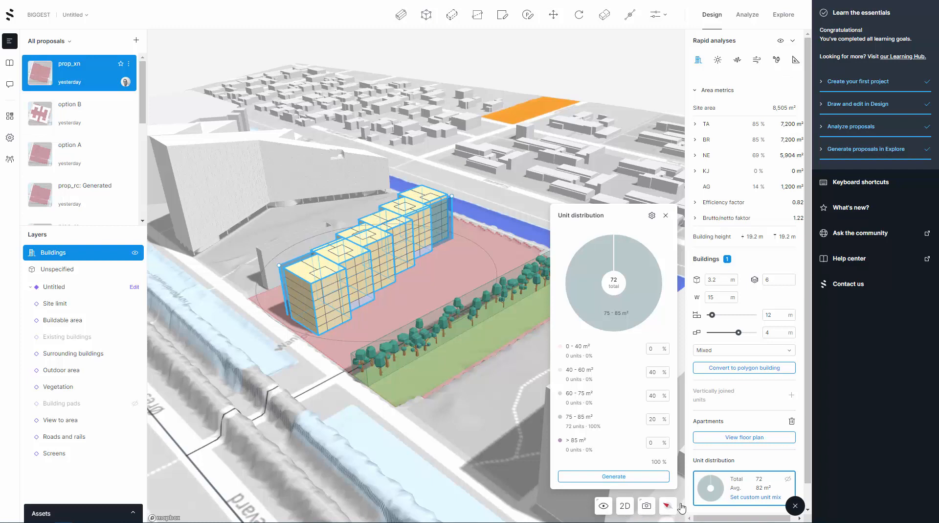
Color the buildings by Unit sizes and close the unit distribution settings to inspect the apartments on the model.
{"action": "left_click", "coordinate": [603, 505]}
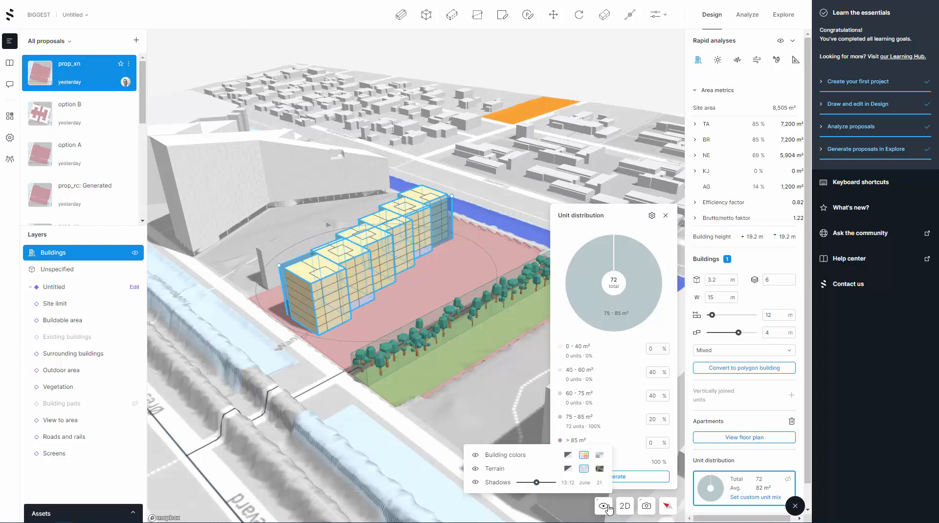
{"action": "left_click", "coordinate": [600, 457]}
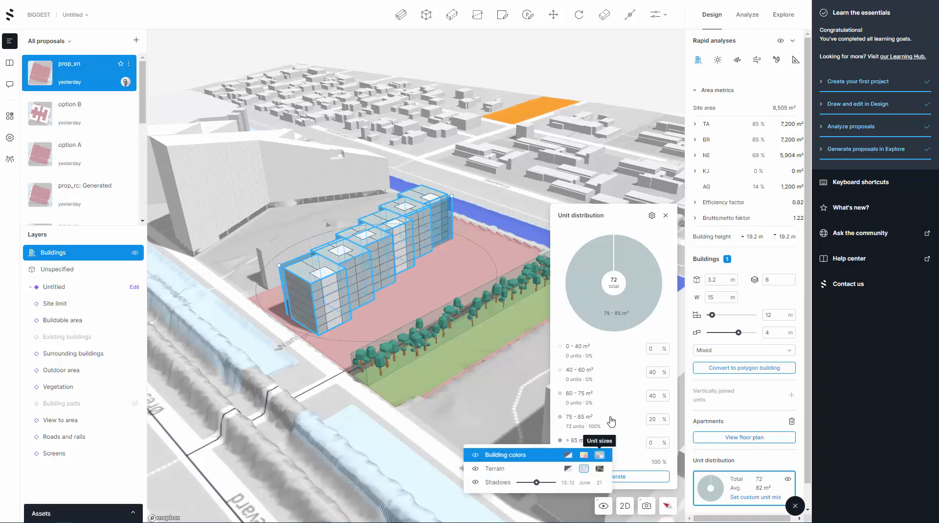
{"action": "left_click", "coordinate": [665, 216]}
{"action": "left_click_drag", "start_coordinate": [472, 242], "coordinate": [470, 259]}
{"action": "scroll", "coordinate": [471, 264], "scroll_direction": "up", "scroll_amount": 10}
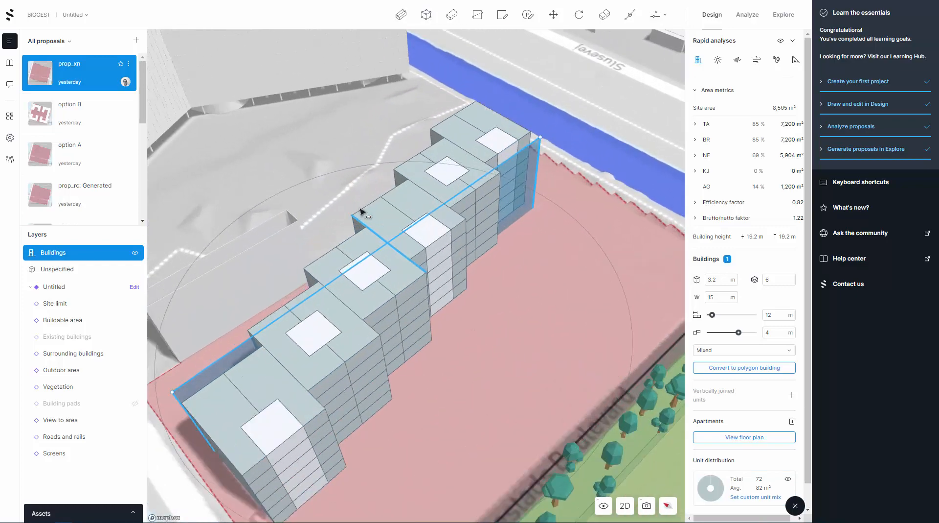
{"action": "mouse_move", "coordinate": [378, 204]}
{"action": "left_mouse_down"}
{"action": "mouse_move", "coordinate": [484, 196]}
{"action": "mouse_move", "coordinate": [368, 197]}
{"action": "left_mouse_up"}
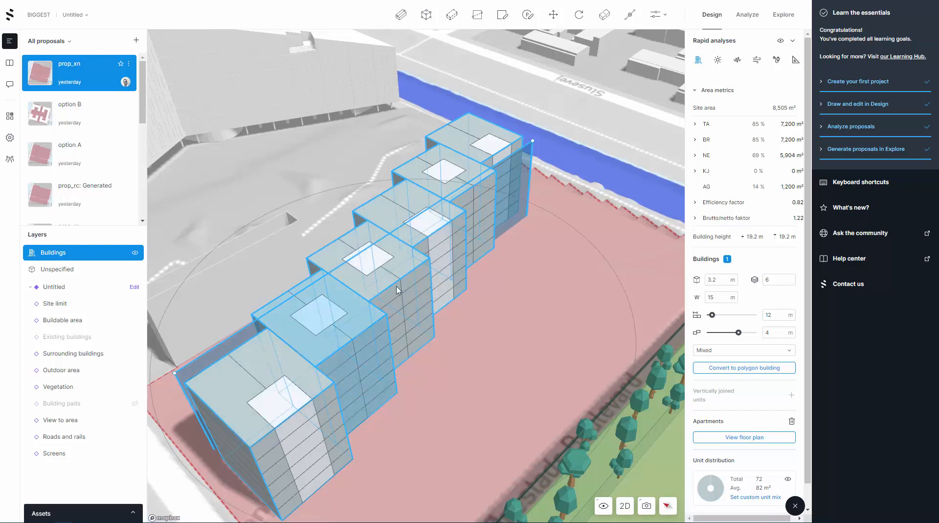
Open the building's floor plan and check the layout types offered for the second section, including Core C.
{"action": "left_click", "coordinate": [724, 437]}
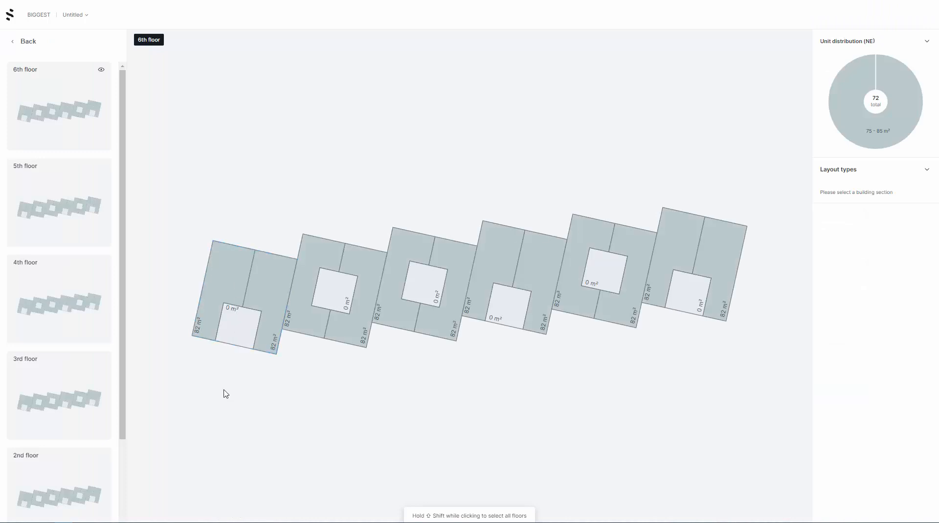
{"action": "left_click", "coordinate": [233, 284]}
{"action": "left_click", "coordinate": [362, 268]}
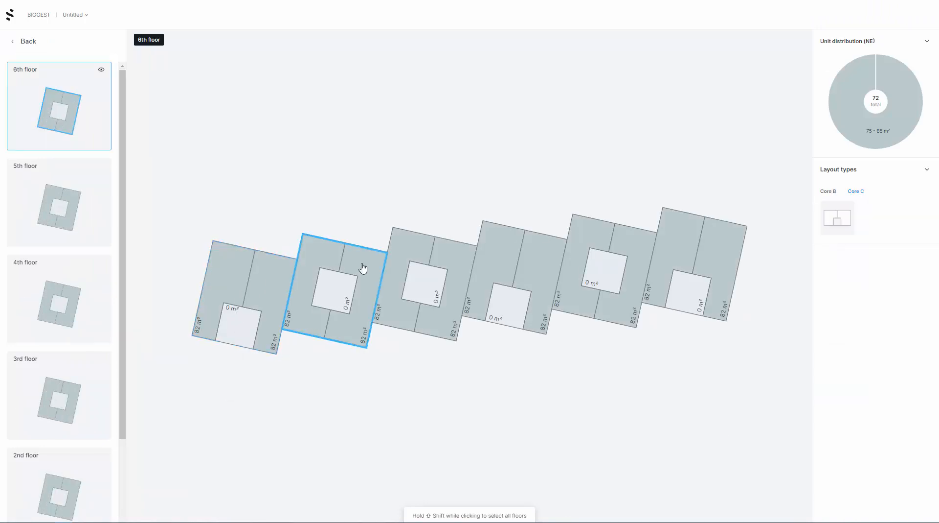
{"action": "left_click", "coordinate": [860, 193]}
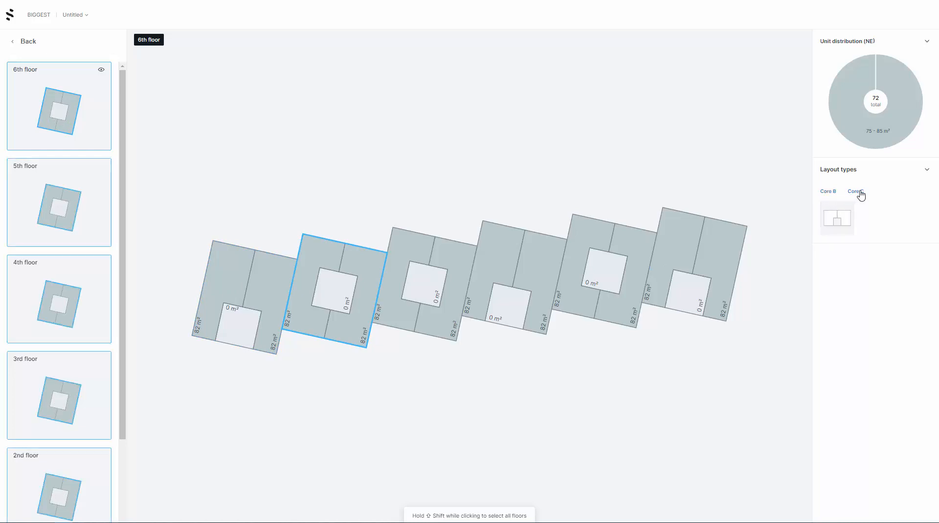
{"action": "left_click", "coordinate": [488, 161]}
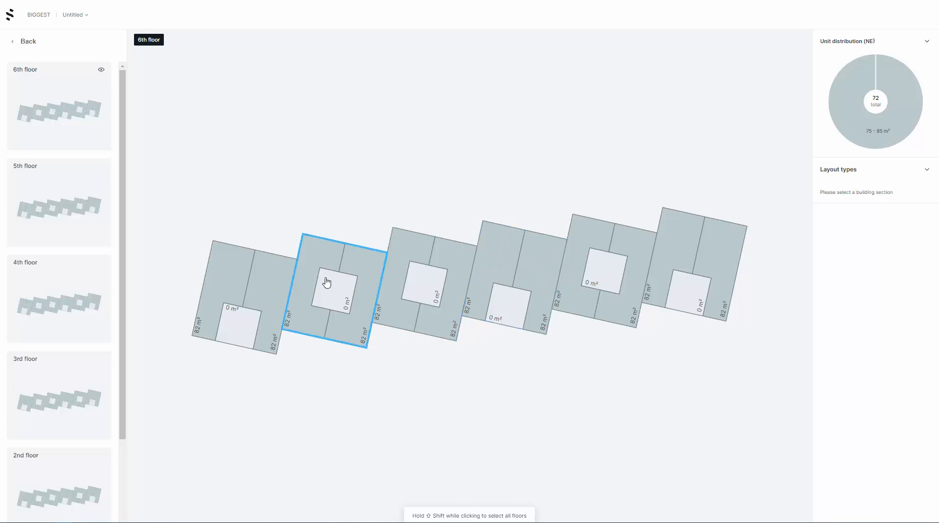
Apply the Core B layout to all floors of the building's first section.
{"action": "left_click", "coordinate": [256, 288]}
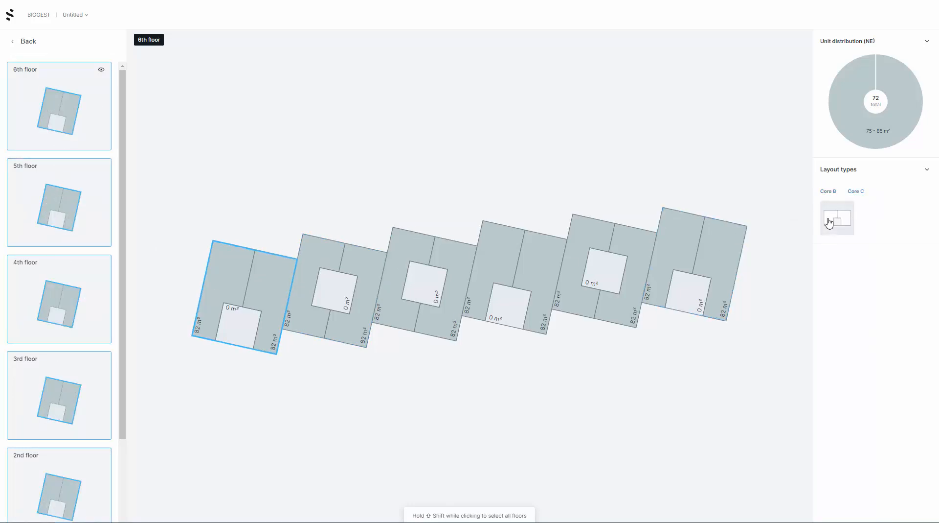
{"action": "left_click", "coordinate": [829, 191]}
{"action": "left_click", "coordinate": [838, 215]}
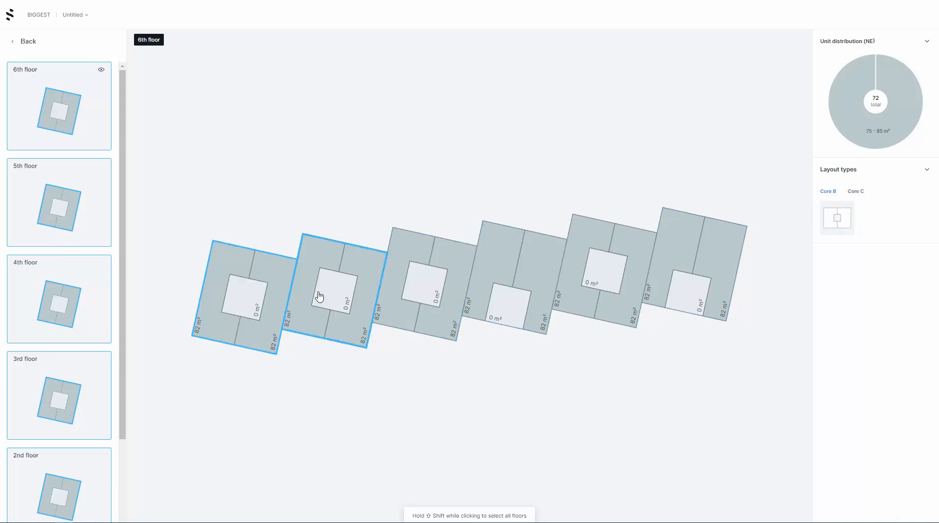
{"action": "left_click", "coordinate": [526, 396]}
Apply the Core B layout to all floors of the building's fourth section.
{"action": "left_click", "coordinate": [525, 276]}
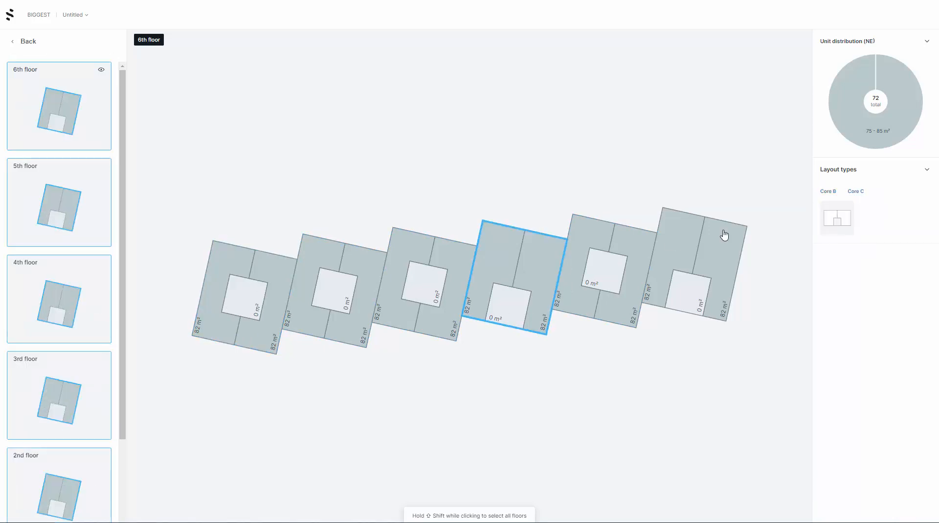
{"action": "left_click", "coordinate": [826, 194]}
{"action": "left_click", "coordinate": [847, 223]}
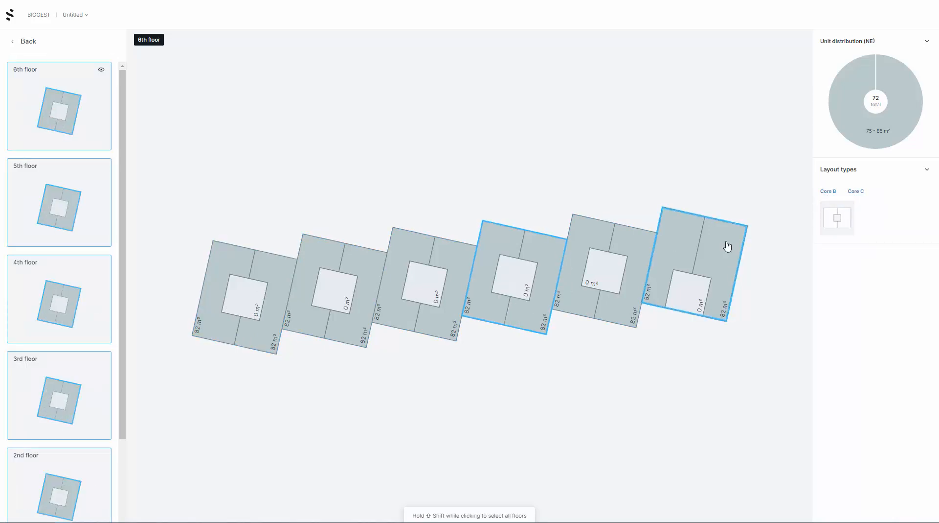
Apply the Core B layout to all floors of the building's last section.
{"action": "left_click", "coordinate": [705, 222]}
{"action": "left_click", "coordinate": [703, 231]}
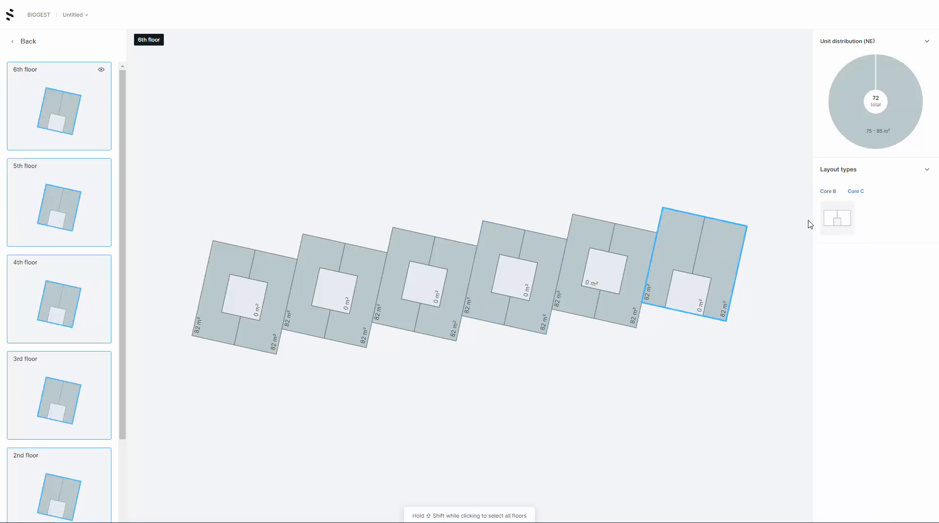
{"action": "left_click", "coordinate": [826, 195]}
{"action": "left_click", "coordinate": [836, 221]}
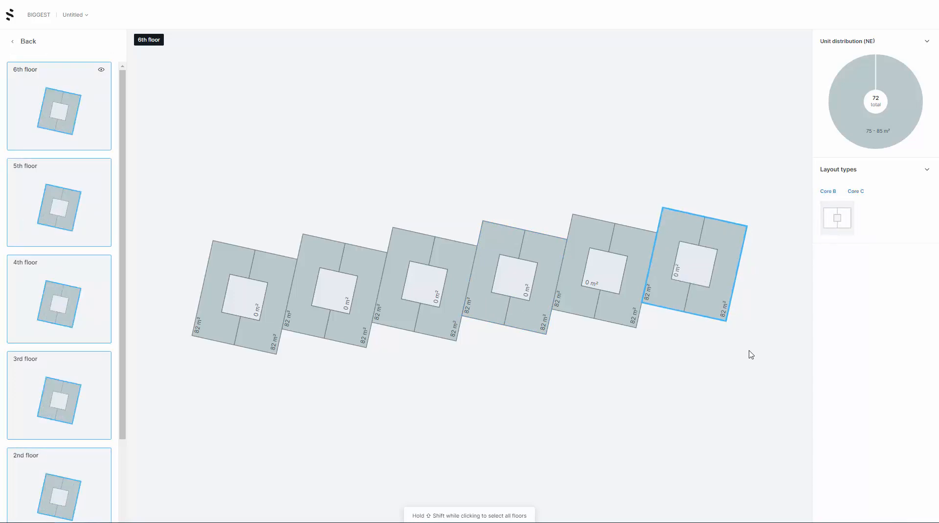
{"action": "left_click", "coordinate": [751, 355]}
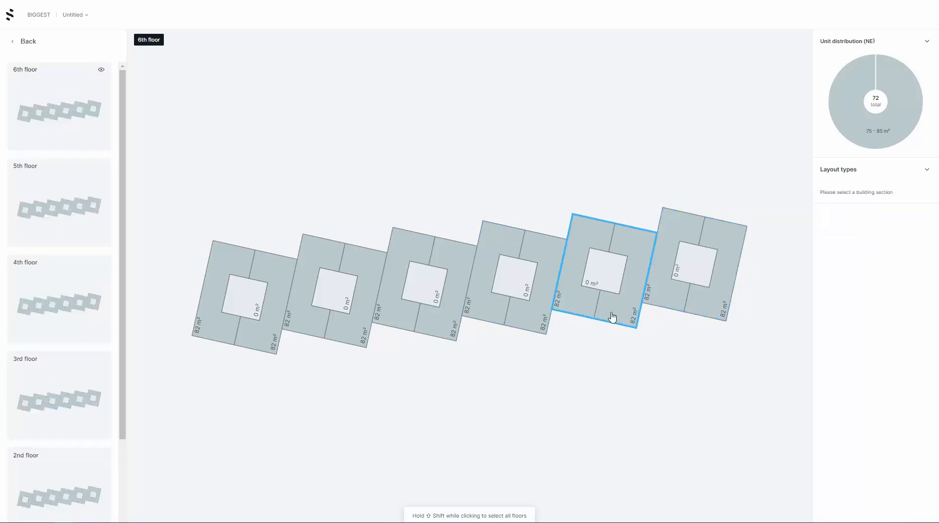
Select the third section on the 6th floor, check the unit distribution, and return to the 3D design view.
{"action": "left_click", "coordinate": [436, 288]}
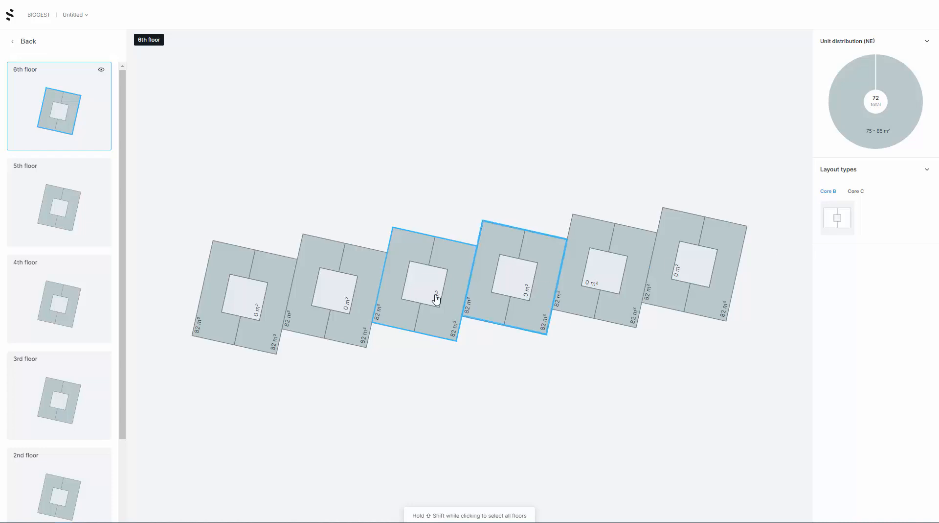
{"action": "mouse_move", "coordinate": [879, 79]}
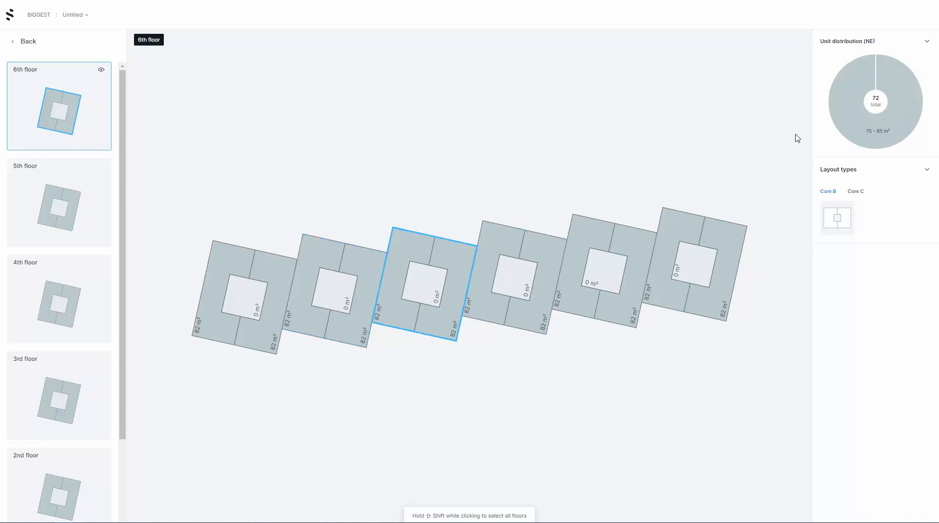
{"action": "left_click", "coordinate": [25, 42]}
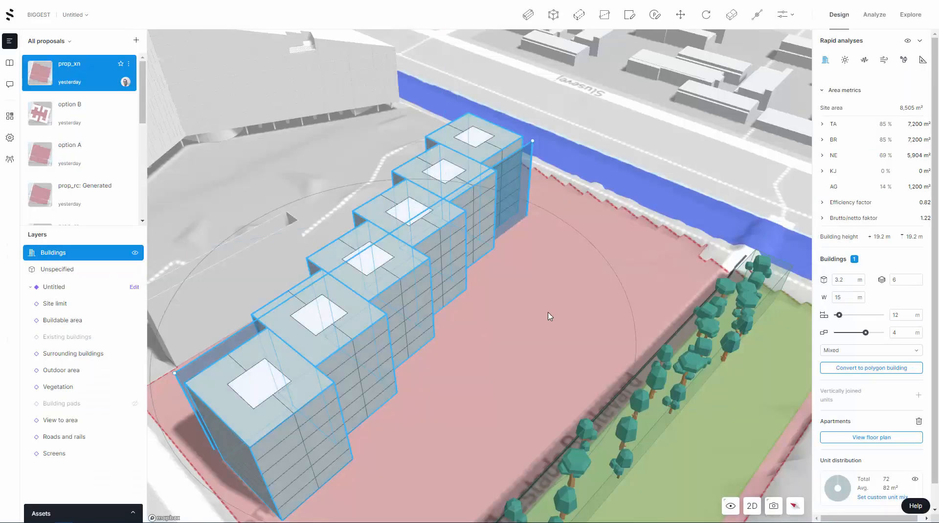
Expand the TA, BR and NE area metrics to check their breakdown by function.
{"action": "mouse_move", "coordinate": [550, 319]}
{"action": "right_mouse_down"}
{"action": "mouse_move", "coordinate": [529, 342]}
{"action": "mouse_move", "coordinate": [568, 318]}
{"action": "mouse_move", "coordinate": [616, 310]}
{"action": "mouse_move", "coordinate": [557, 319]}
{"action": "right_mouse_up"}
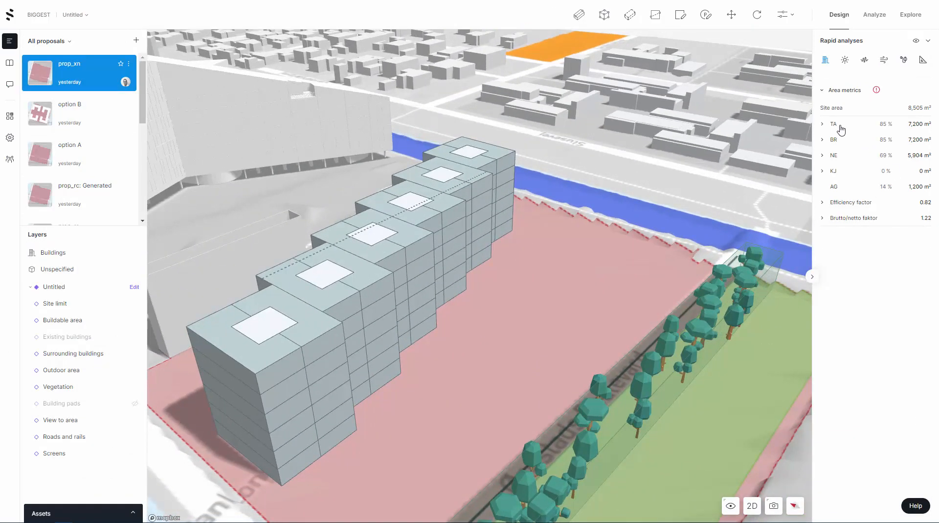
{"action": "left_click", "coordinate": [824, 125]}
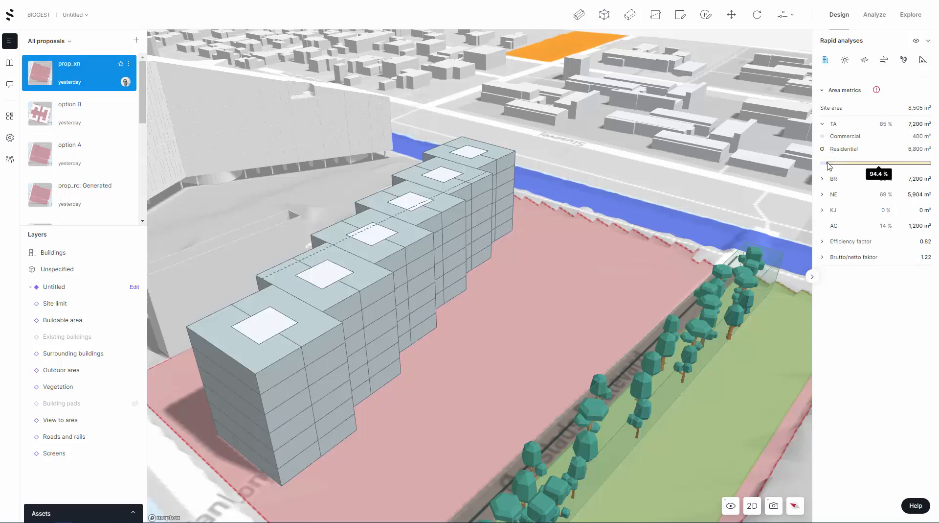
{"action": "left_click", "coordinate": [824, 178]}
{"action": "left_click", "coordinate": [825, 235]}
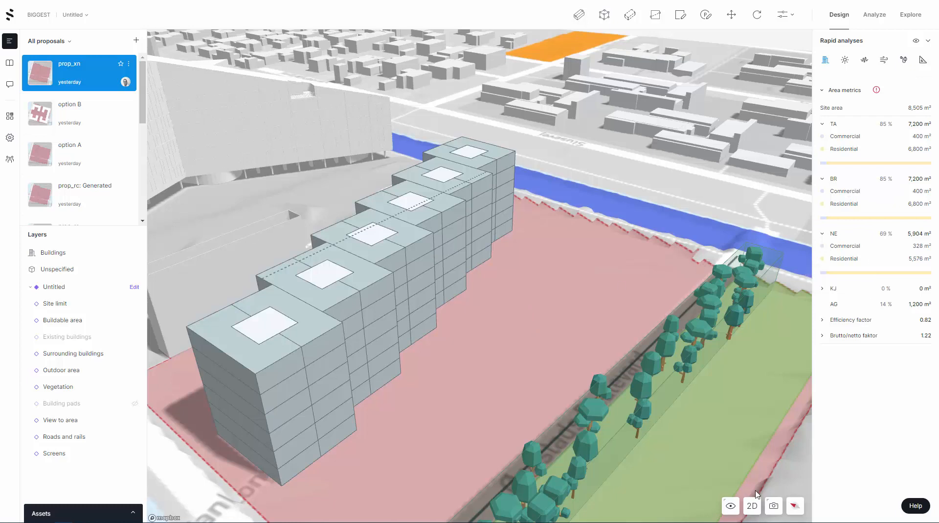
Color the buildings by Functions to show the commercial and residential parts on the model.
{"action": "left_click", "coordinate": [730, 506]}
{"action": "left_click", "coordinate": [711, 455]}
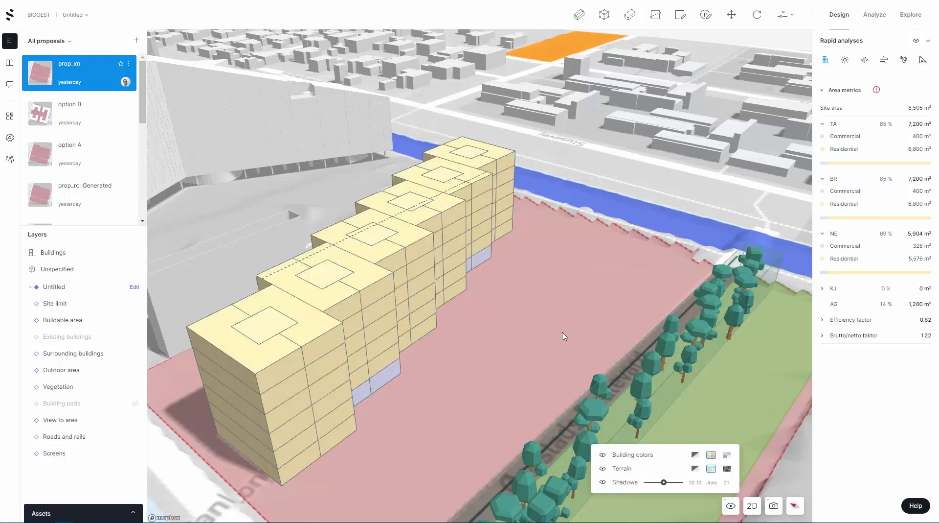
{"action": "left_click_drag", "start_coordinate": [562, 333], "coordinate": [549, 328]}
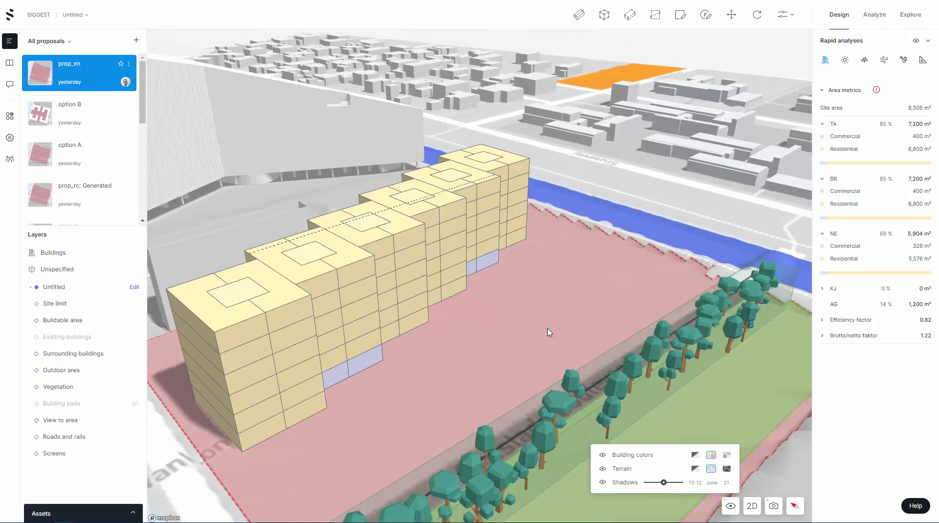
Set the ground floor of the building's first section, at the end away from the canal, to Commercial.
{"action": "left_click", "coordinate": [419, 324]}
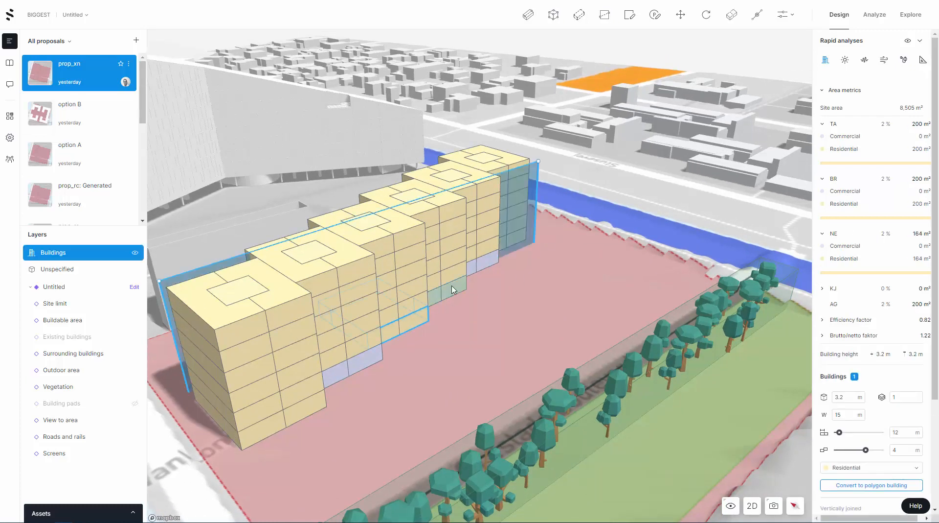
{"action": "left_click", "coordinate": [309, 408]}
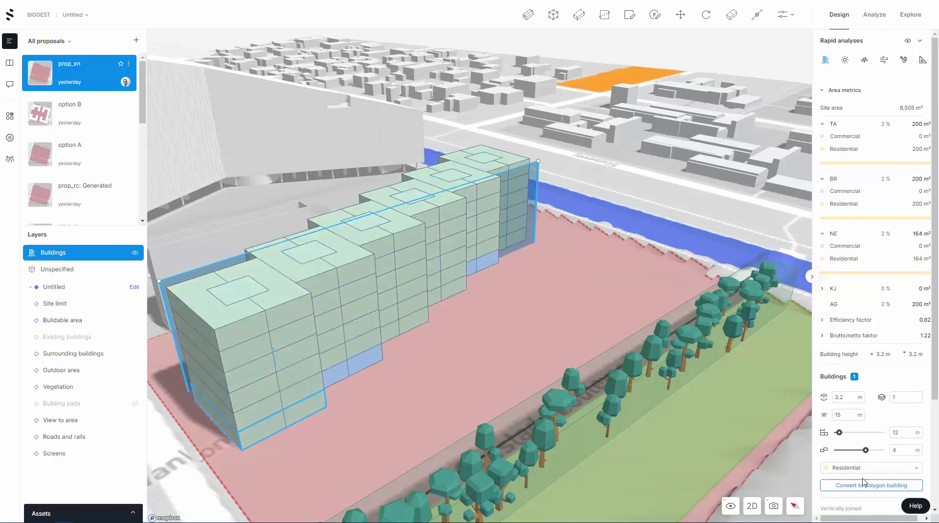
{"action": "left_click", "coordinate": [847, 468]}
{"action": "left_click", "coordinate": [853, 459]}
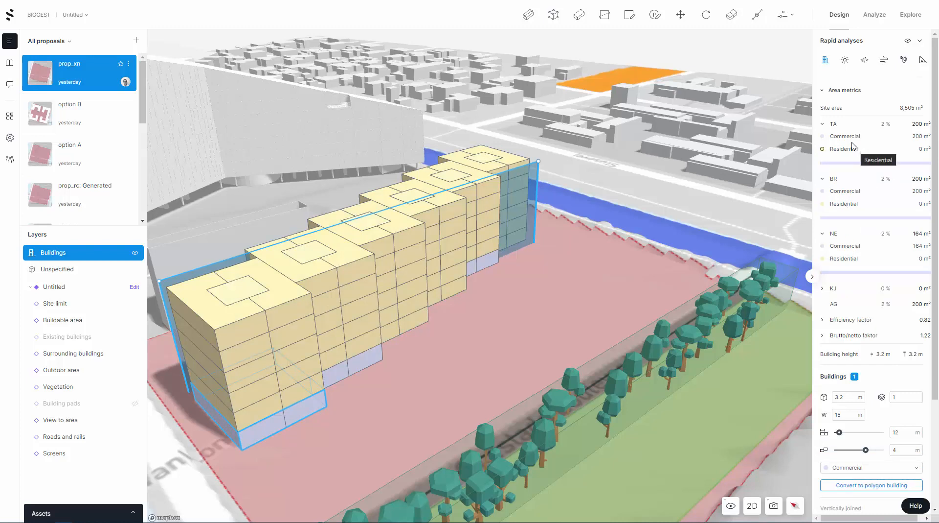
{"action": "left_click", "coordinate": [473, 350]}
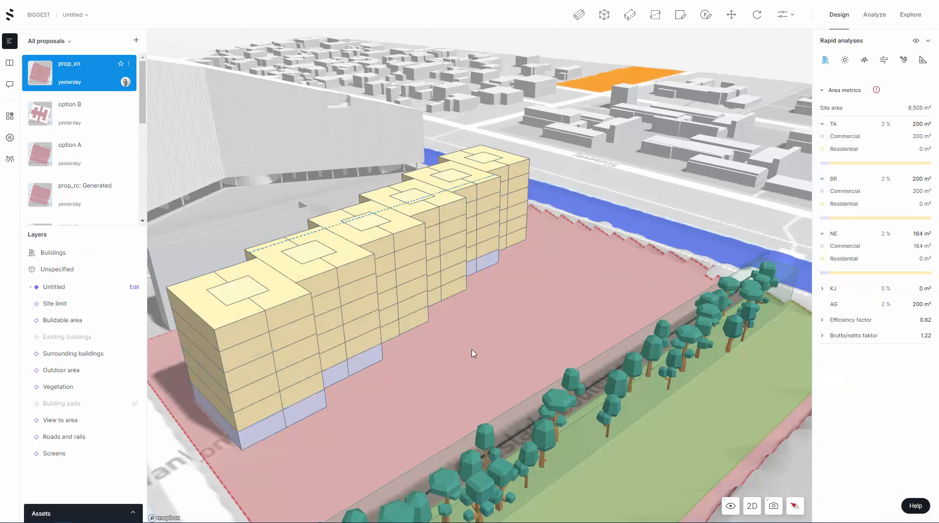
Delete the entire staggered line building from the site.
{"action": "right_click_drag", "start_coordinate": [472, 350], "coordinate": [465, 392]}
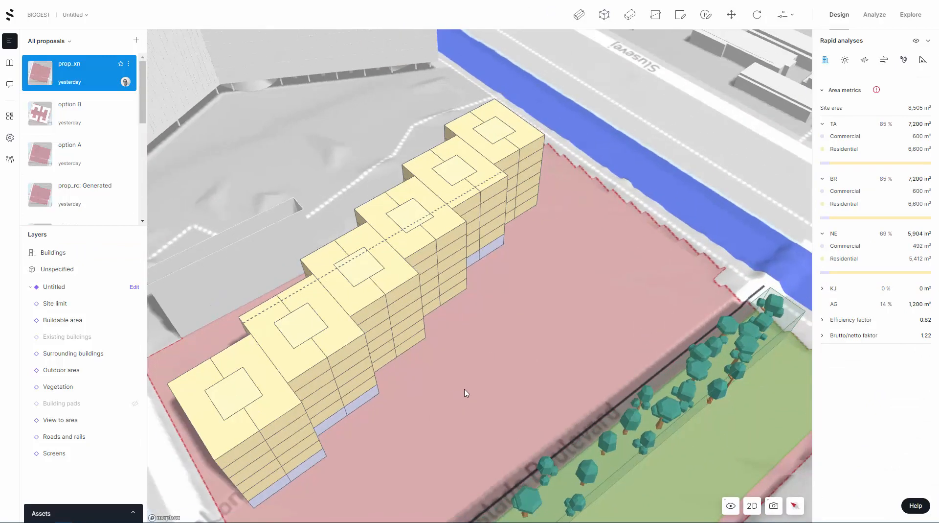
{"action": "left_click", "coordinate": [434, 216]}
{"action": "key", "text": "Delete"}
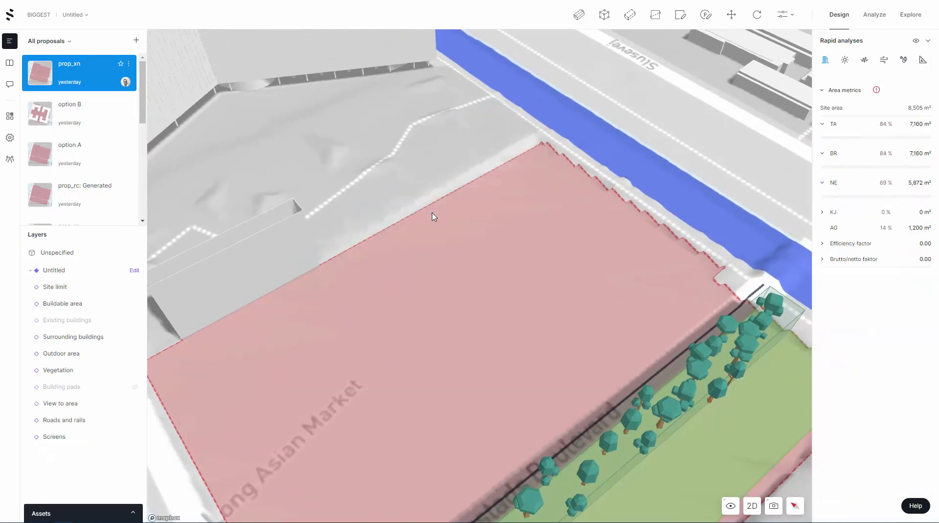
Draw a rectangular building footprint about 37 m by 18 m in the site corner nearest Hovedkanalen, along the site boundary.
{"action": "left_click", "coordinate": [601, 20]}
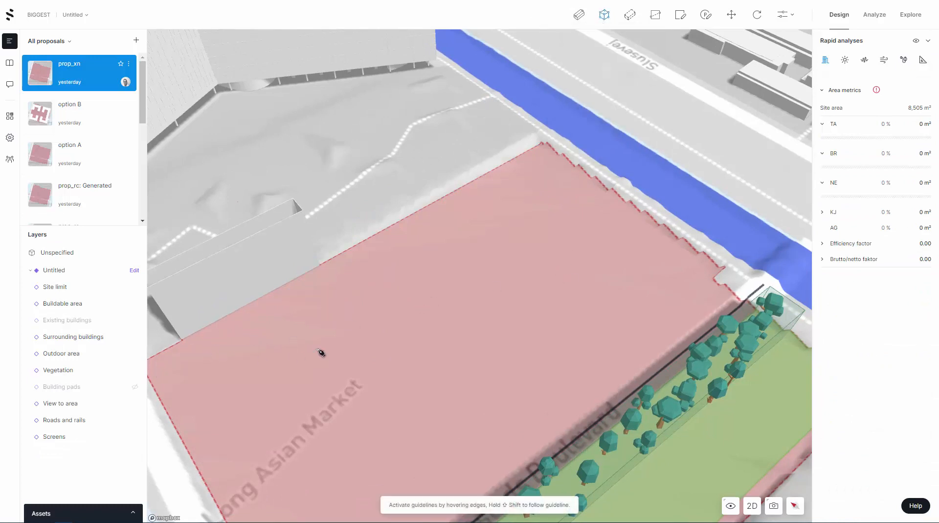
{"action": "scroll", "coordinate": [369, 361], "scroll_direction": "down", "scroll_amount": 2}
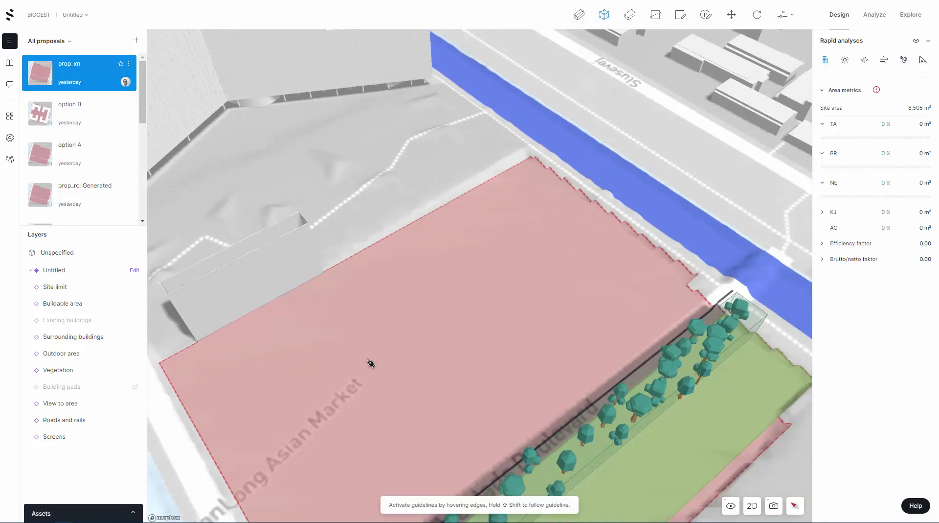
{"action": "left_click_drag", "start_coordinate": [368, 360], "coordinate": [420, 330]}
{"action": "left_click", "coordinate": [316, 305]}
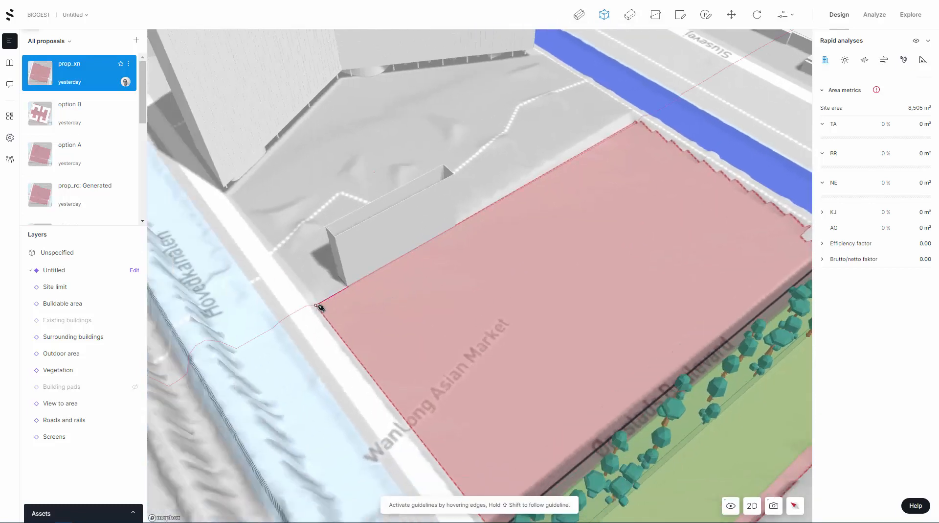
{"action": "left_click", "coordinate": [455, 225]}
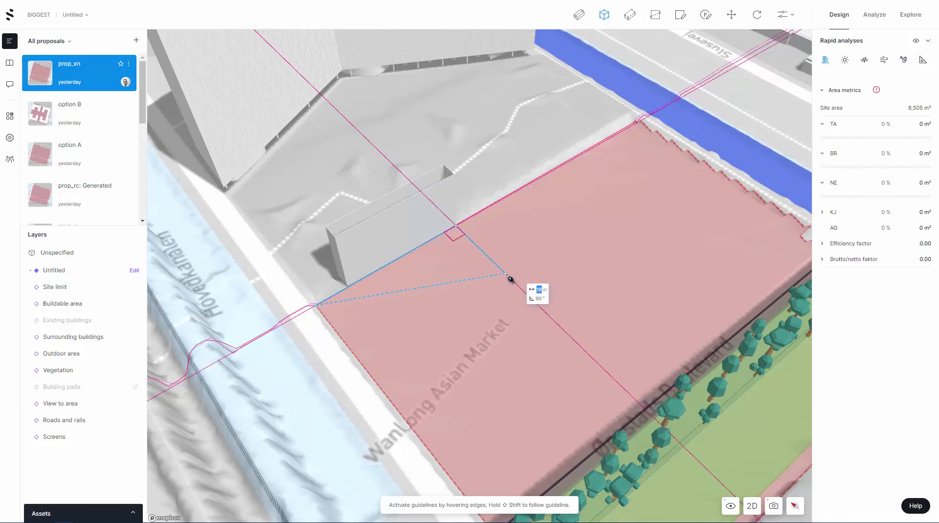
{"action": "left_click", "coordinate": [506, 274]}
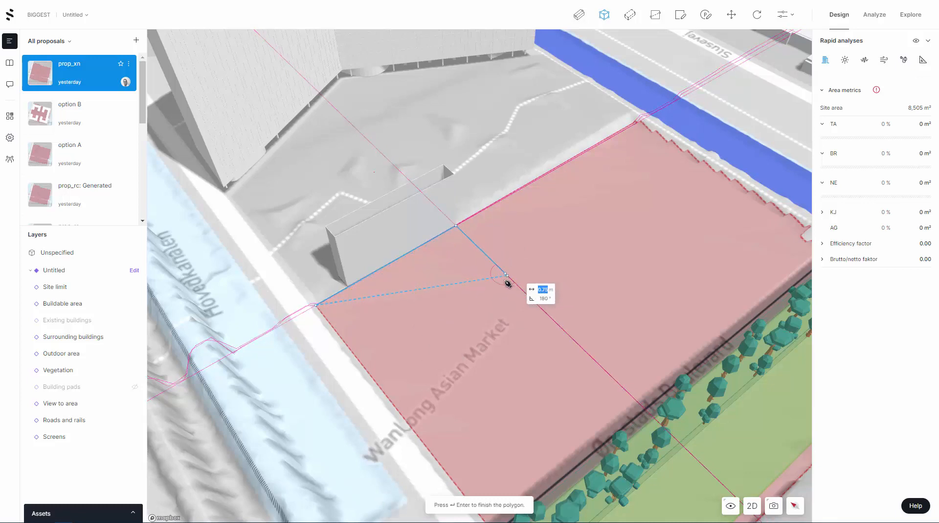
{"action": "left_click", "coordinate": [362, 363]}
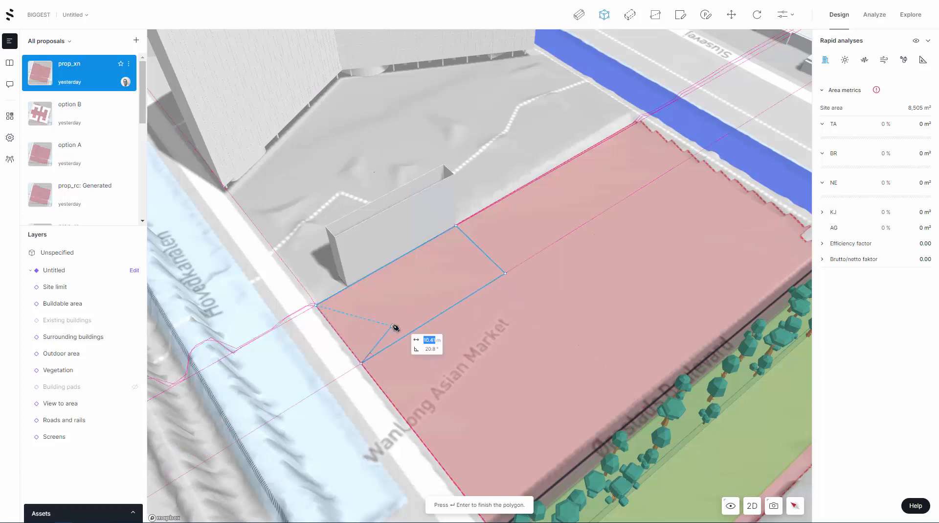
{"action": "key", "text": "Return"}
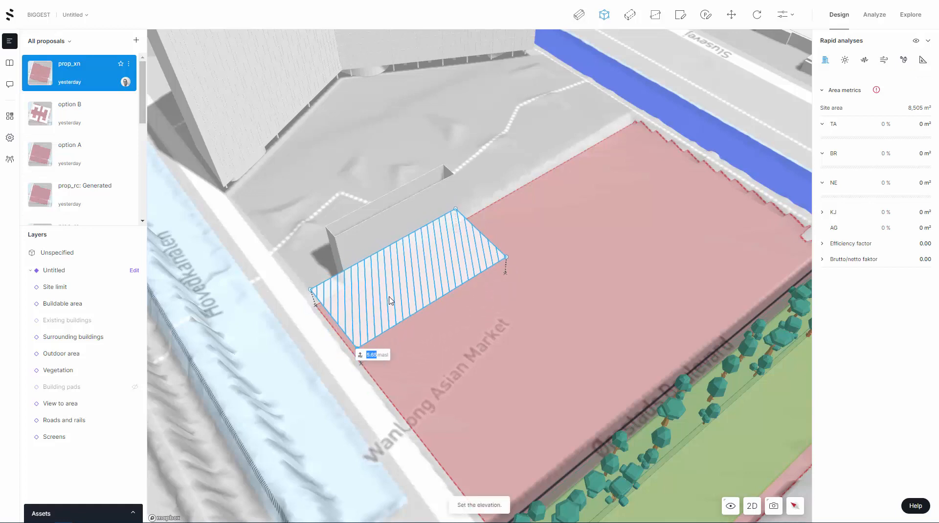
Place the footprint at 0 m elevation and give the building a height of 12.6 m.
{"action": "key", "text": "Return"}
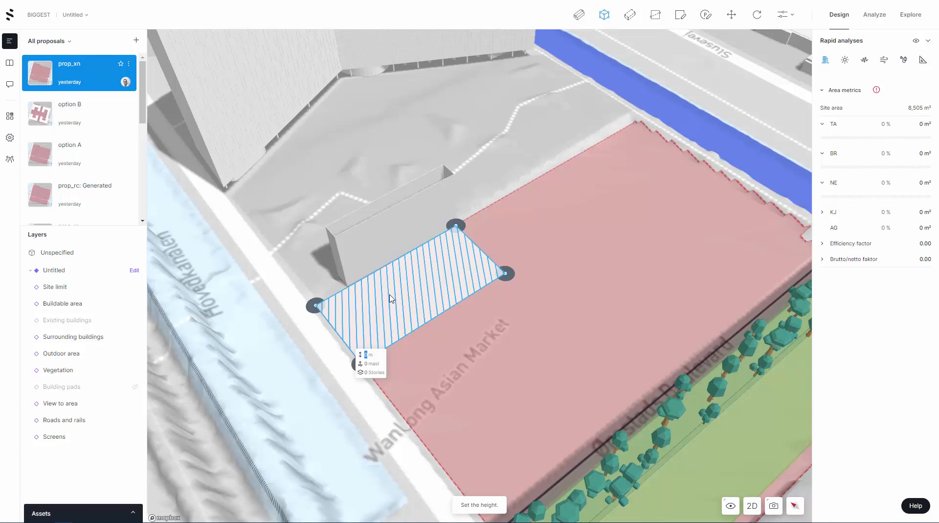
{"action": "type", "text": "12"}
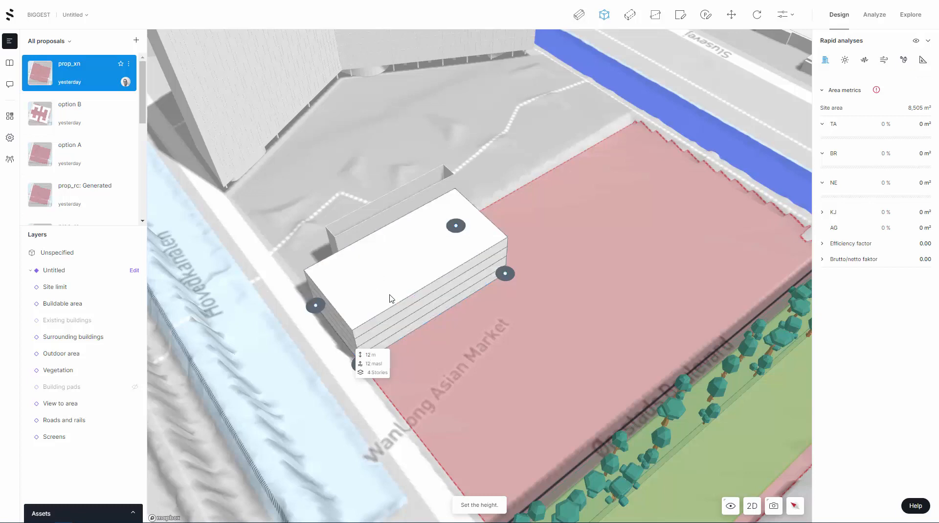
{"action": "key", "text": "BackSpace"}
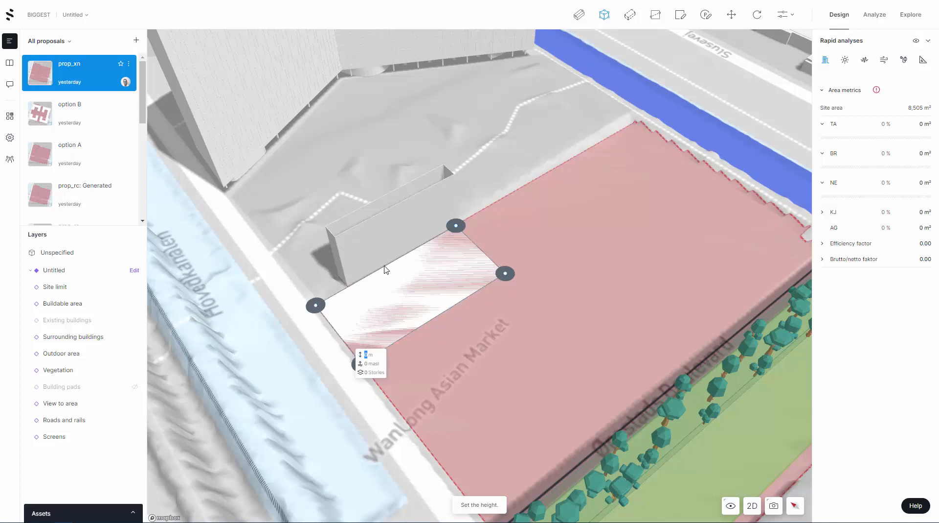
{"action": "type", "text": "2.6"}
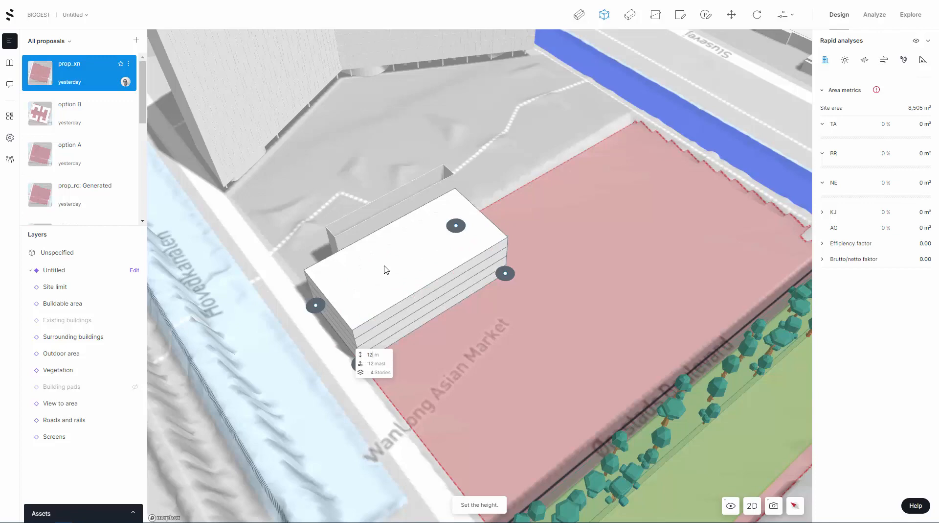
{"action": "key", "text": "Return"}
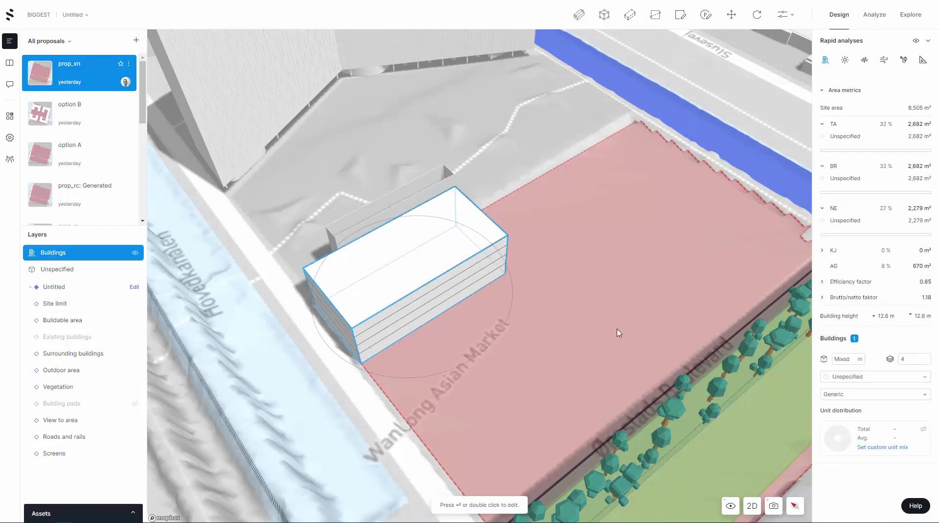
Move the building's front corner farthest from Hovedkanalen about 11 m inward along the long front edge, slanting that end wall.
{"action": "right_click_drag", "start_coordinate": [546, 365], "coordinate": [518, 333]}
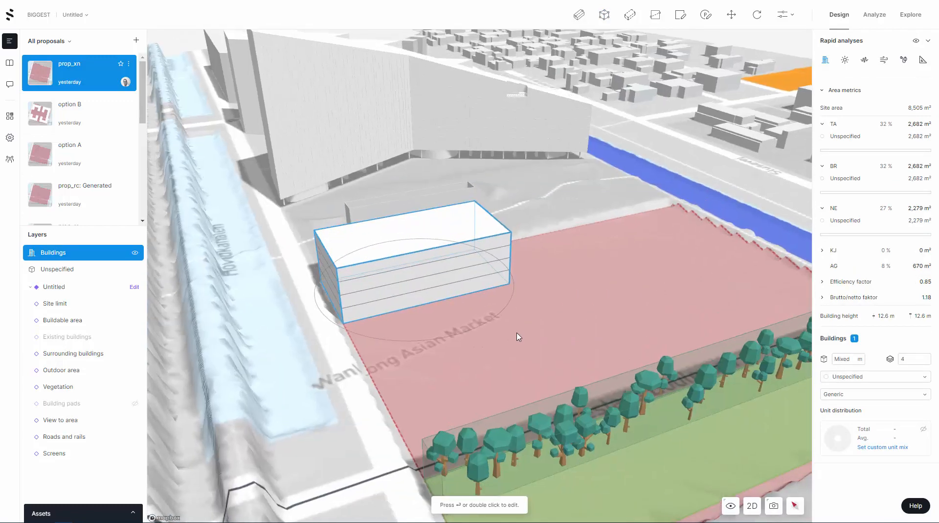
{"action": "left_click", "coordinate": [519, 320]}
{"action": "left_click", "coordinate": [447, 235]}
{"action": "double_click", "coordinate": [446, 235]}
{"action": "left_click_drag", "start_coordinate": [511, 232], "coordinate": [510, 233]}
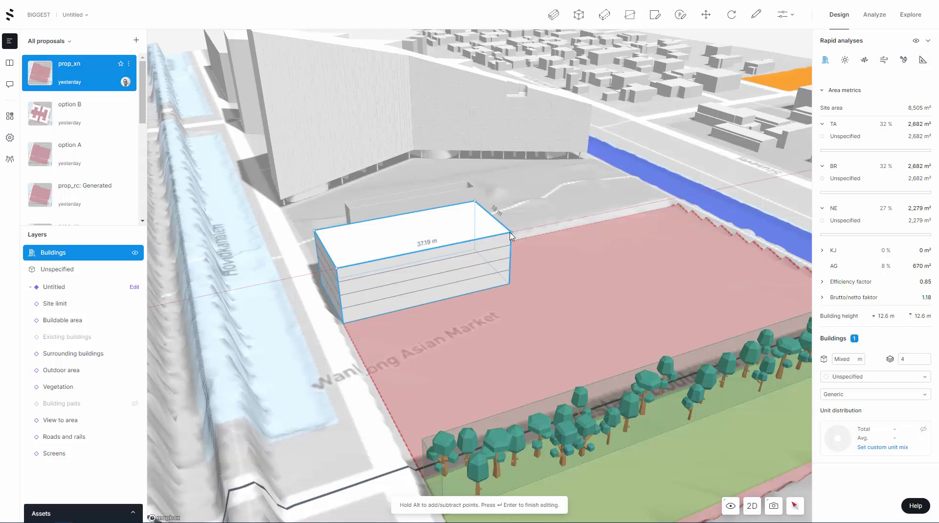
{"action": "left_click", "coordinate": [511, 235]}
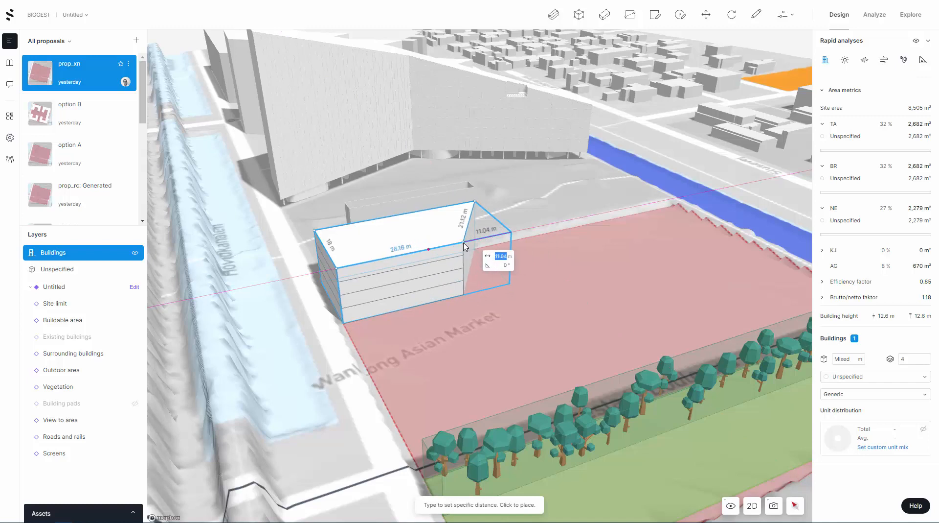
{"action": "key", "text": "Tab"}
{"action": "key", "text": "Return"}
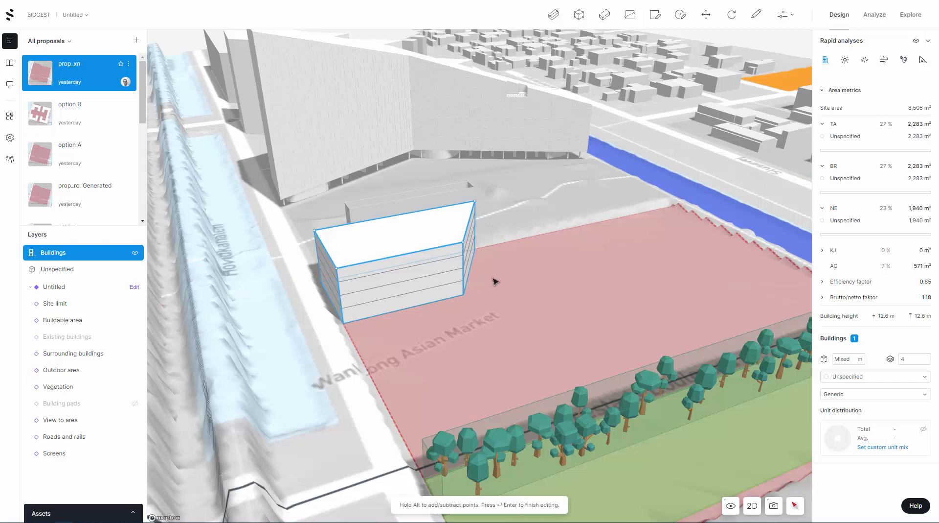
{"action": "right_click_drag", "start_coordinate": [476, 295], "coordinate": [447, 304]}
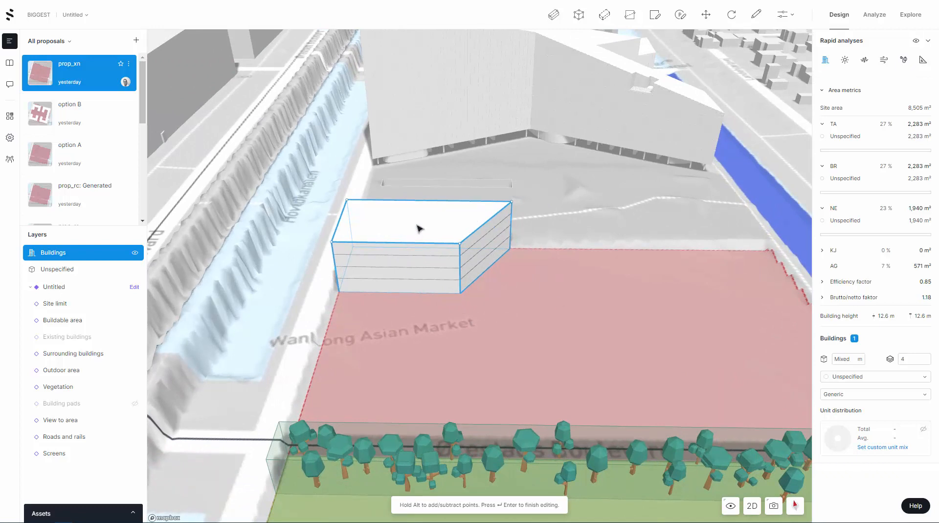
{"action": "key", "text": "Return"}
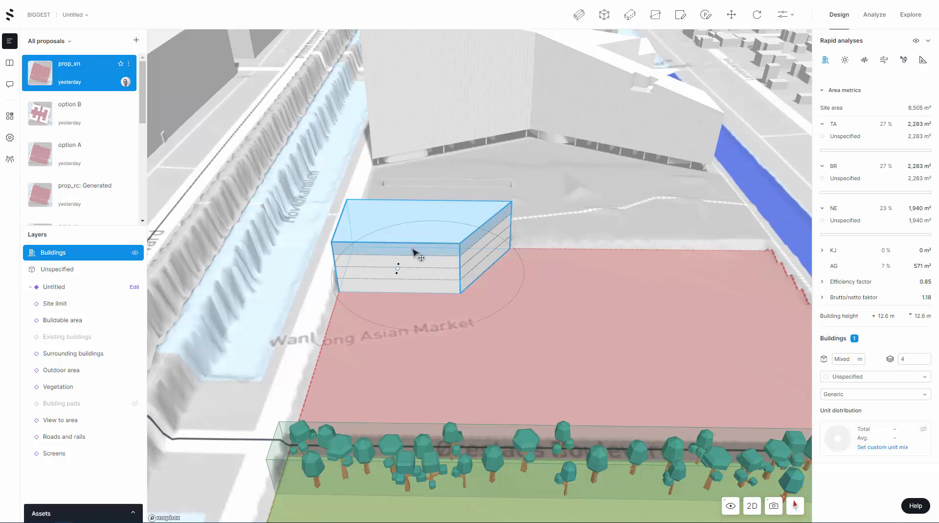
Push the long front face of the ground floor about 4 m inward beneath the upper floors.
{"action": "left_click", "coordinate": [414, 252]}
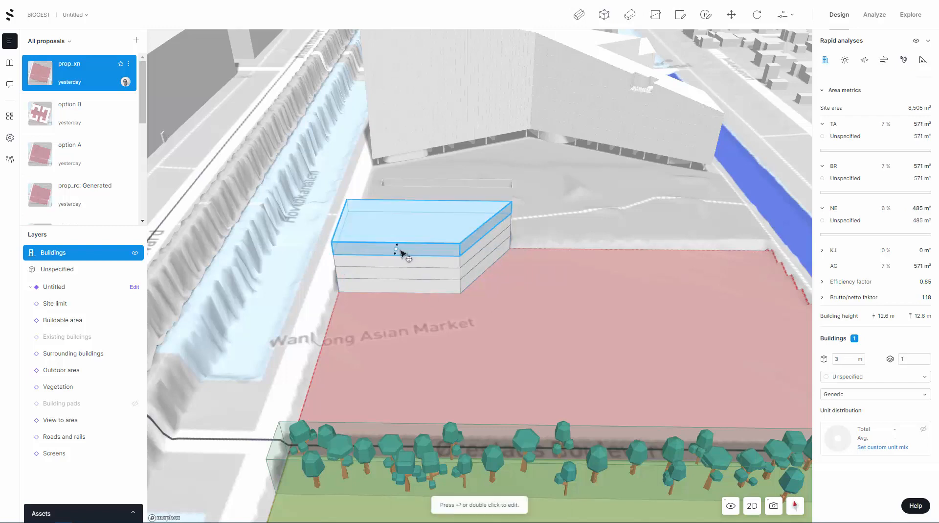
{"action": "left_click", "coordinate": [399, 260]}
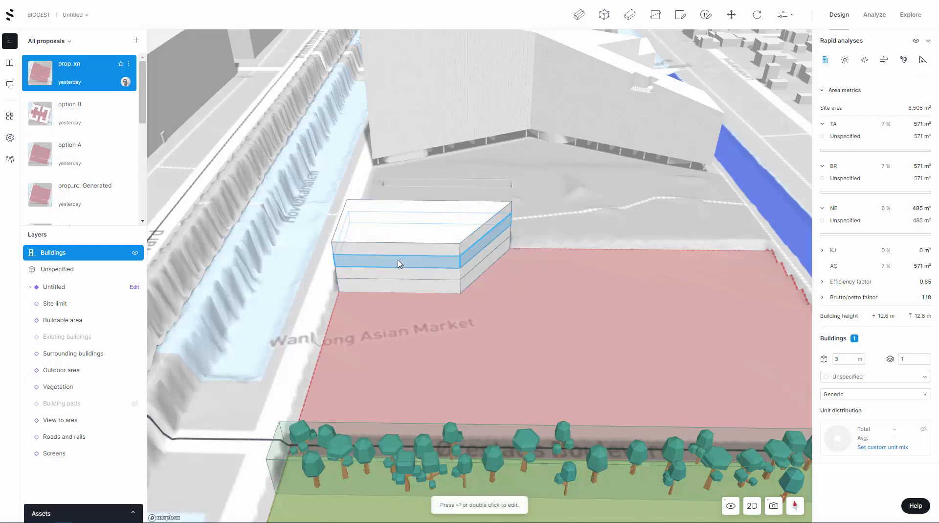
{"action": "left_click", "coordinate": [398, 287]}
{"action": "scroll", "coordinate": [396, 311], "scroll_direction": "up", "scroll_amount": 2}
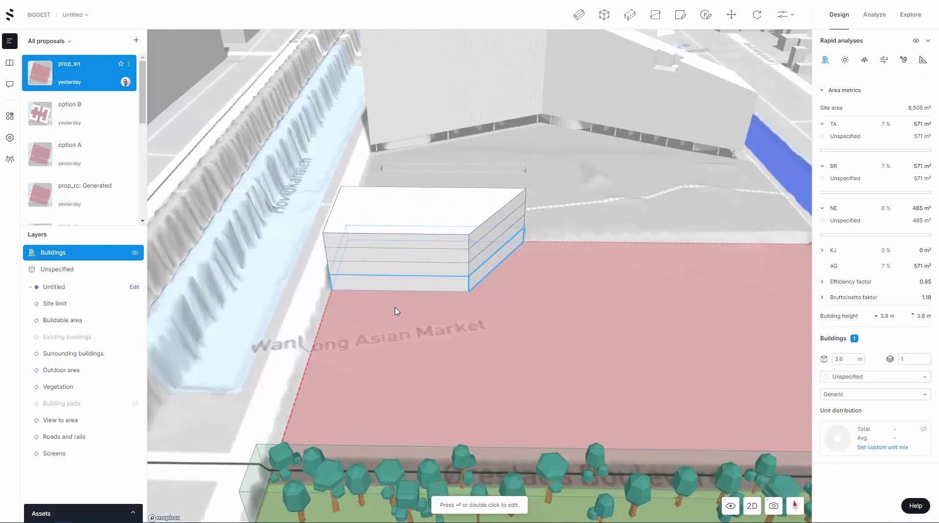
{"action": "scroll", "coordinate": [399, 281], "scroll_direction": "up", "scroll_amount": 3}
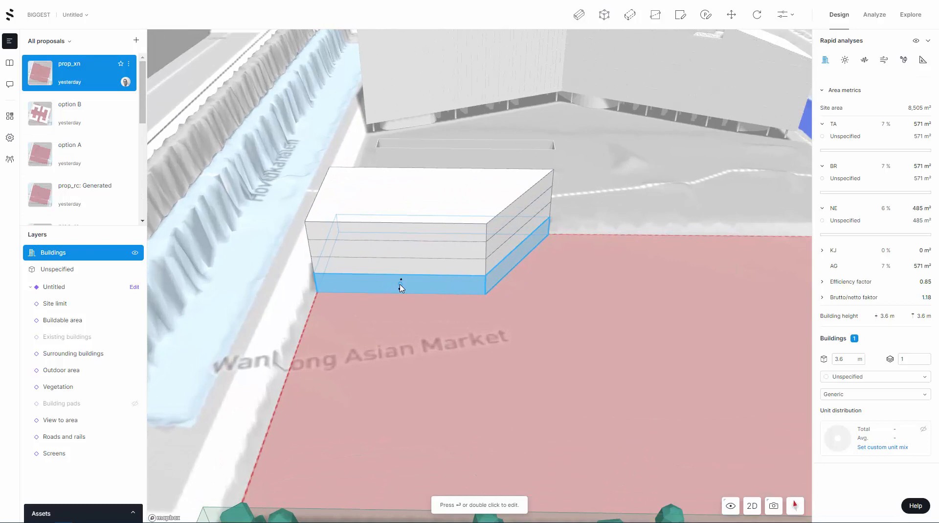
{"action": "left_click", "coordinate": [401, 287]}
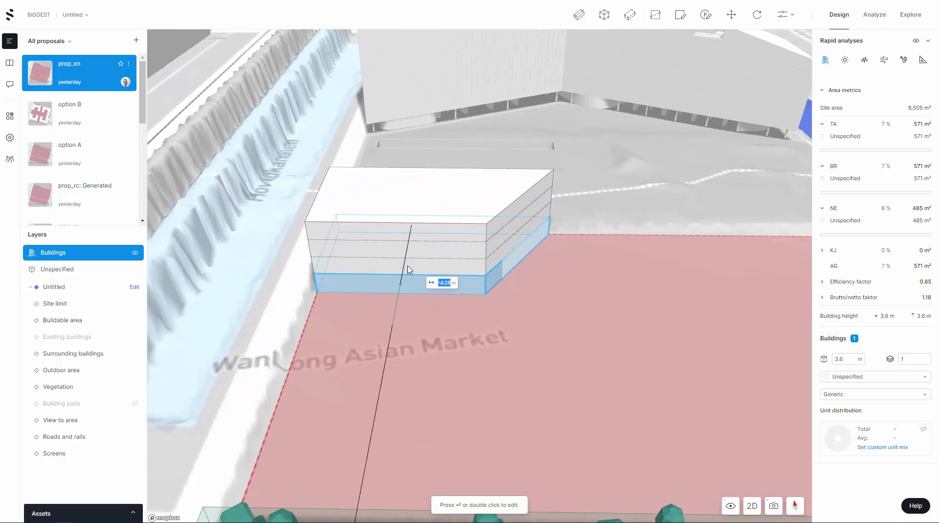
{"action": "type", "text": "4"}
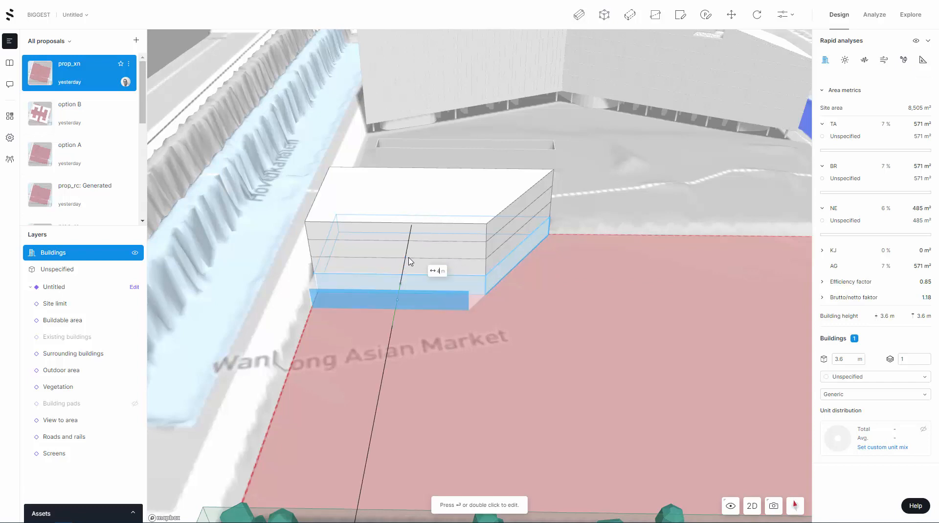
{"action": "key", "text": "BackSpace"}
{"action": "type", "text": "0"}
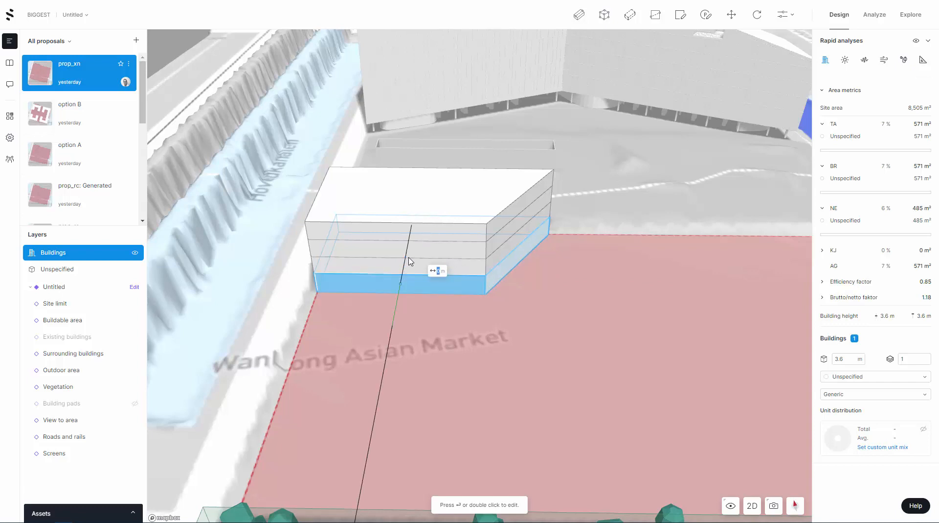
{"action": "key", "text": "Return"}
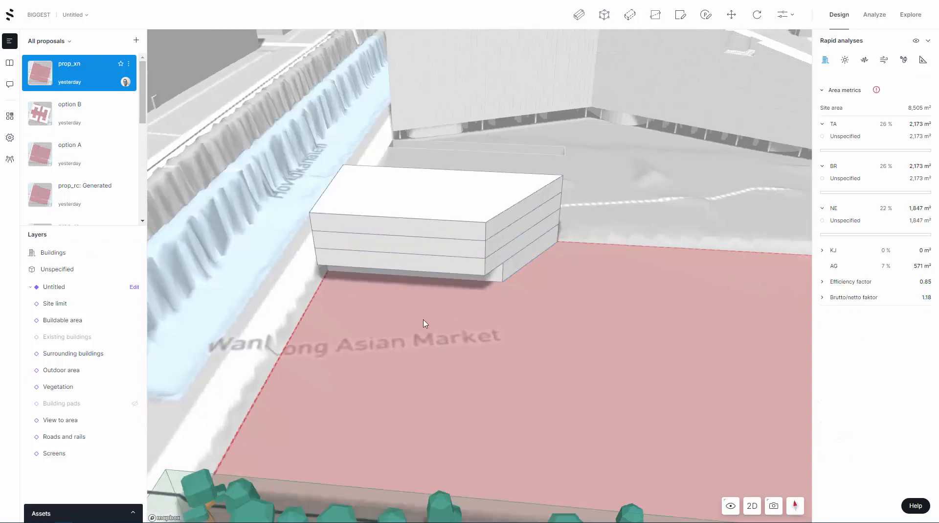
Move the top floor's rear corner at the slanted end about 10.5 m inward along the back edge to square off that end.
{"action": "right_click_drag", "start_coordinate": [424, 320], "coordinate": [474, 247]}
{"action": "left_click", "coordinate": [473, 230]}
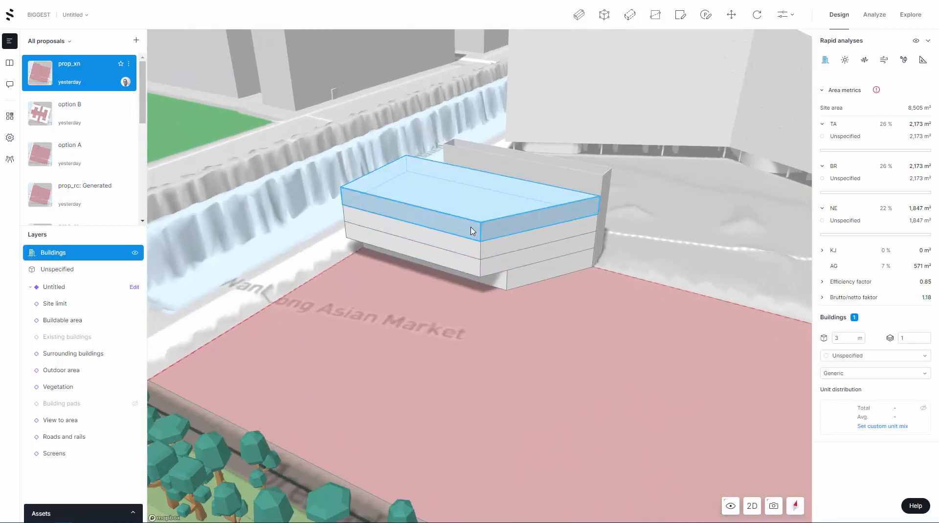
{"action": "double_click", "coordinate": [483, 229]}
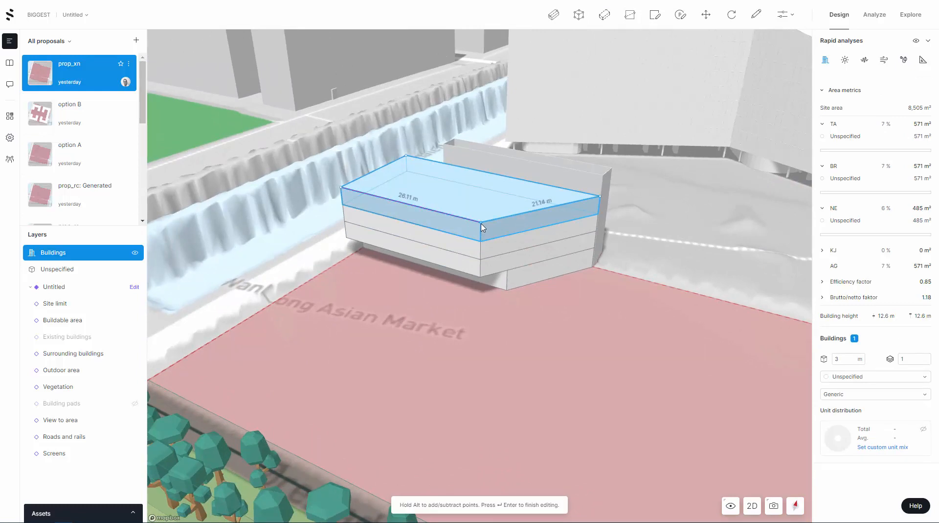
{"action": "left_click", "coordinate": [602, 198]}
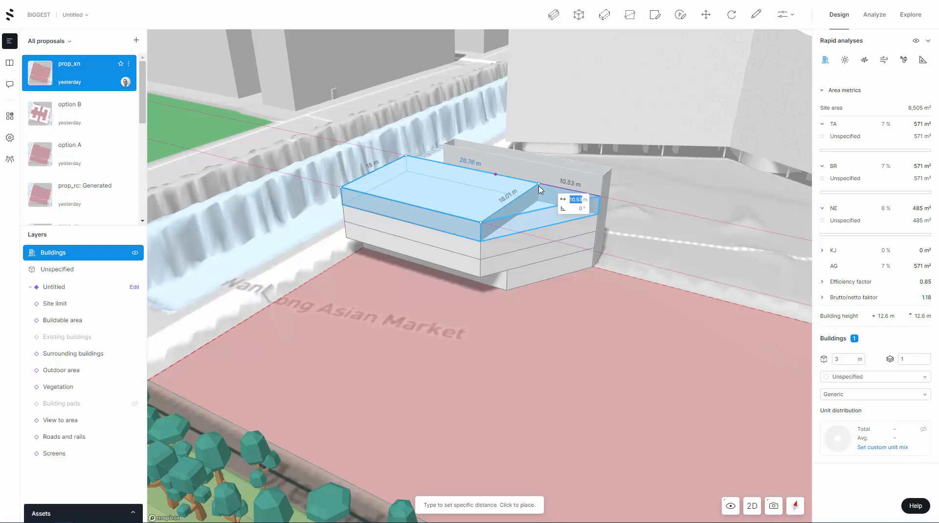
{"action": "type", "text": "45"}
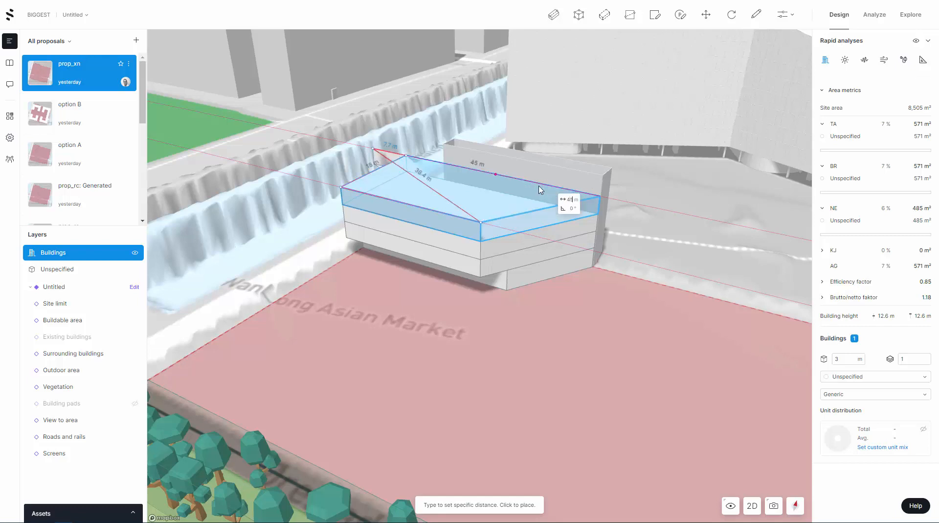
{"action": "key", "text": "BackSpace"}
{"action": "key", "text": "BackSpace"}
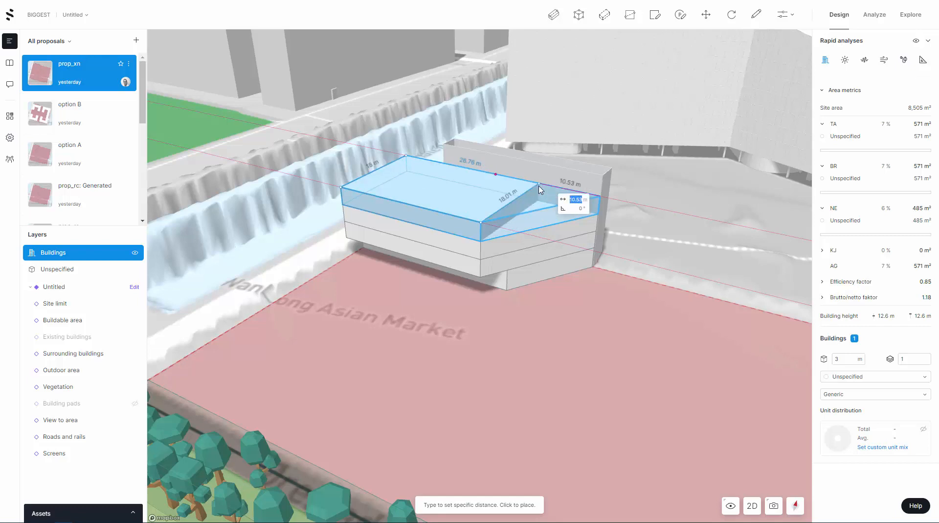
{"action": "key", "text": "Tab"}
{"action": "key", "text": "Return"}
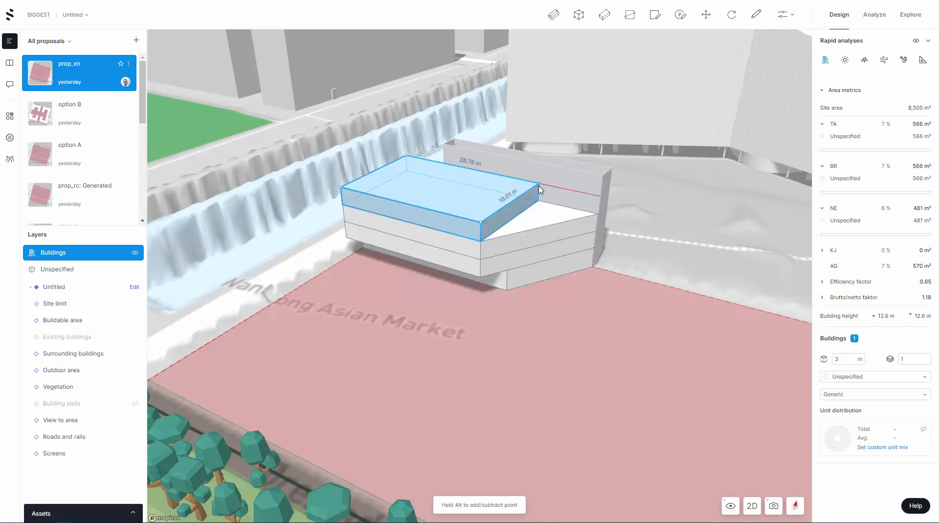
{"action": "mouse_move", "coordinate": [532, 330]}
{"action": "left_mouse_down"}
{"action": "mouse_move", "coordinate": [572, 322]}
{"action": "mouse_move", "coordinate": [548, 327]}
{"action": "left_mouse_up"}
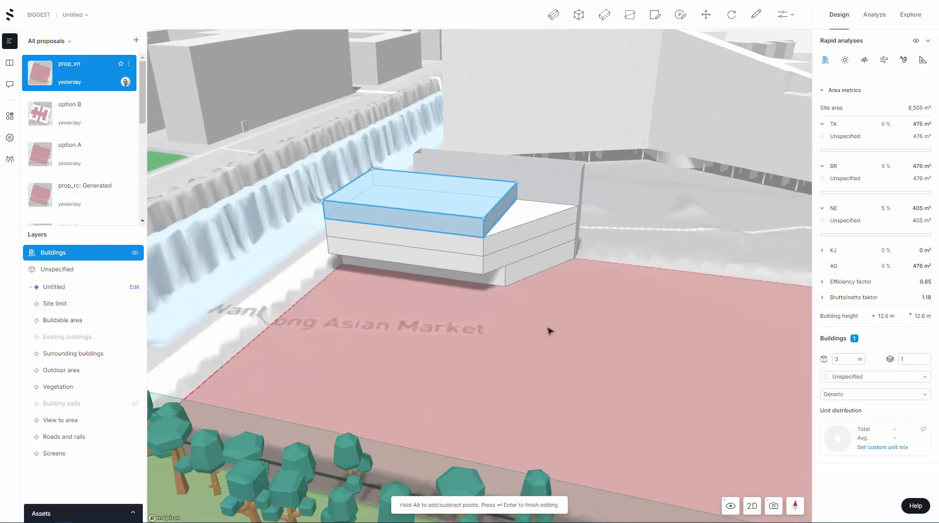
{"action": "left_click_drag", "start_coordinate": [554, 222], "coordinate": [516, 256]}
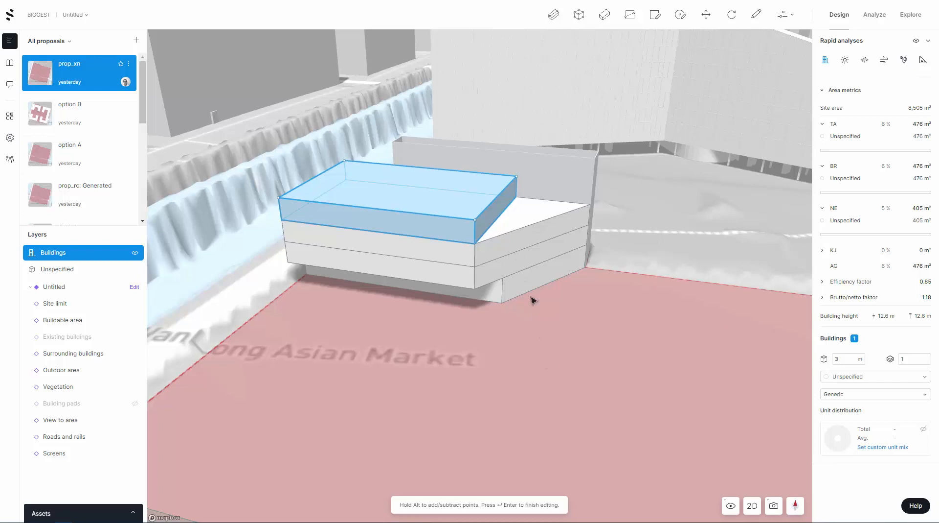
{"action": "key", "text": "Return"}
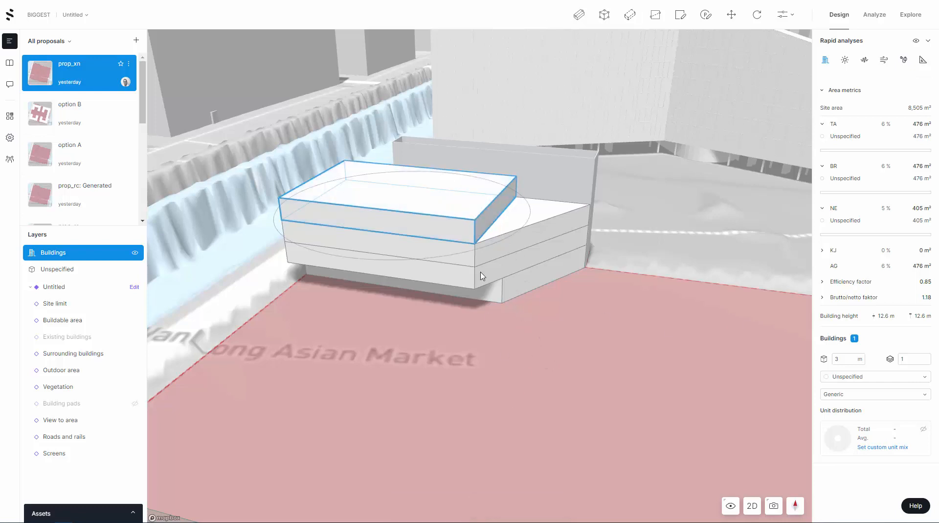
Set the recessed ground floor's space type to Living unit.
{"action": "left_click", "coordinate": [526, 398]}
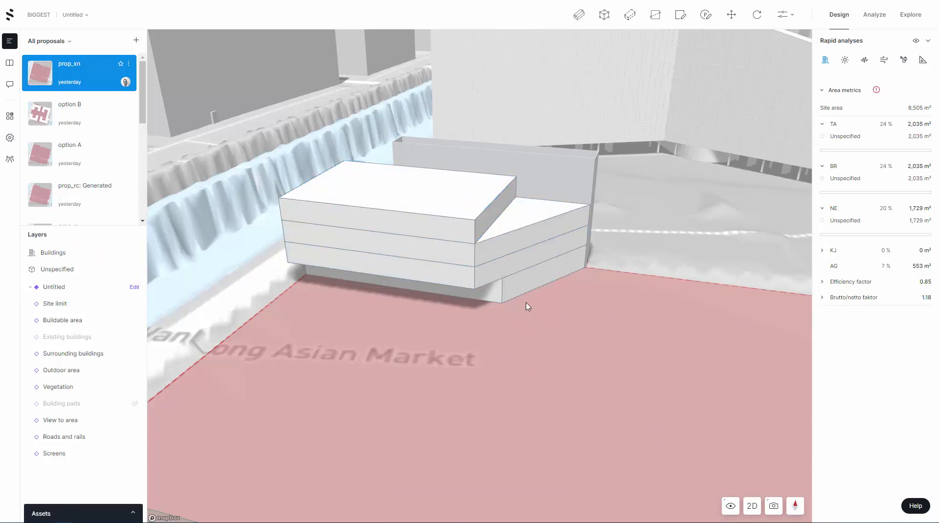
{"action": "left_click", "coordinate": [529, 296]}
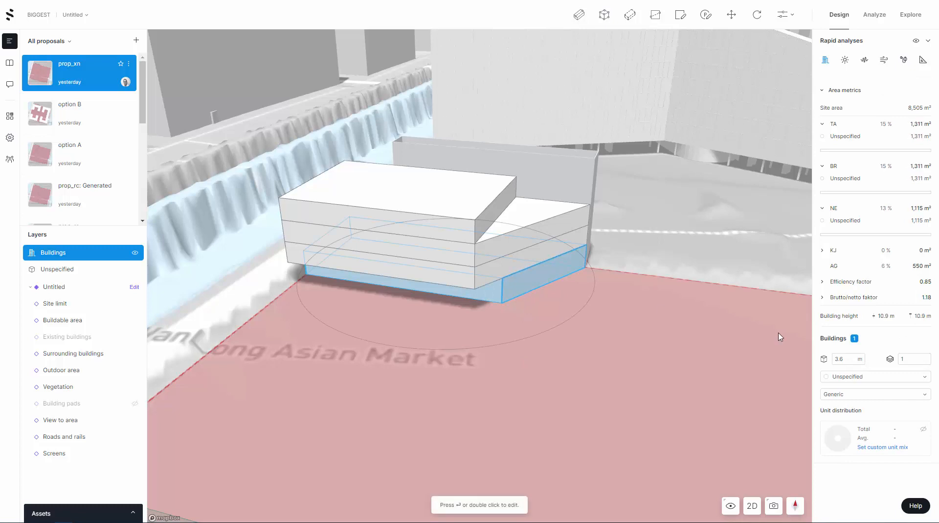
{"action": "left_click", "coordinate": [841, 394]}
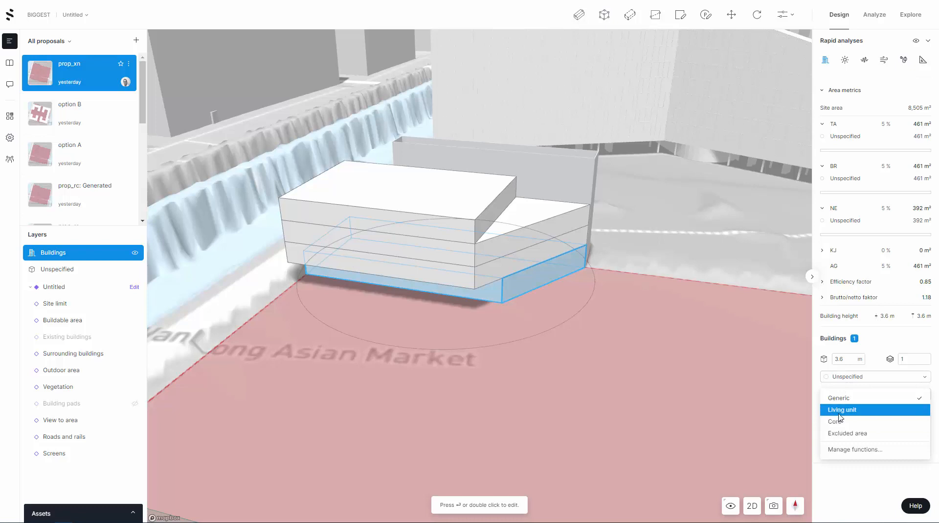
{"action": "left_click", "coordinate": [840, 414]}
{"action": "left_click", "coordinate": [635, 368]}
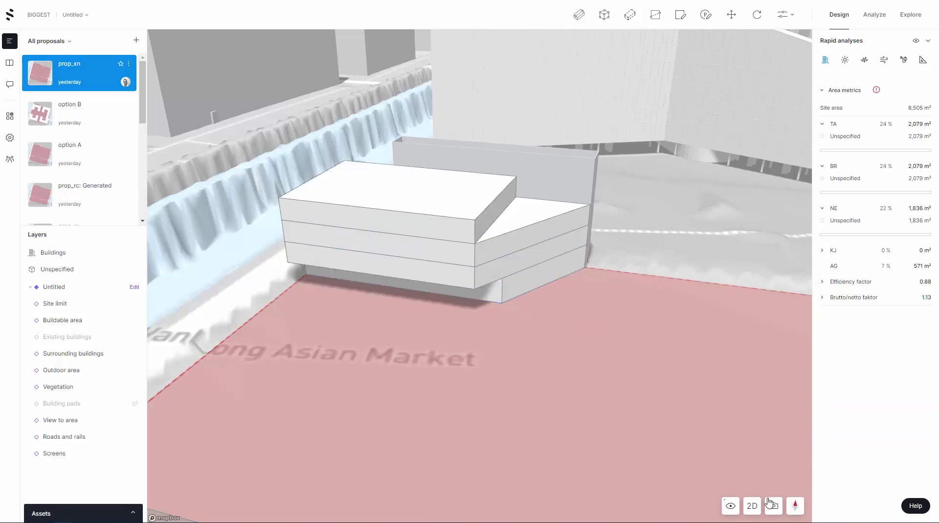
Switch the building colors from the function display to the unit-based display and check the ground floor's coloring.
{"action": "left_click", "coordinate": [732, 507]}
{"action": "left_click", "coordinate": [711, 456]}
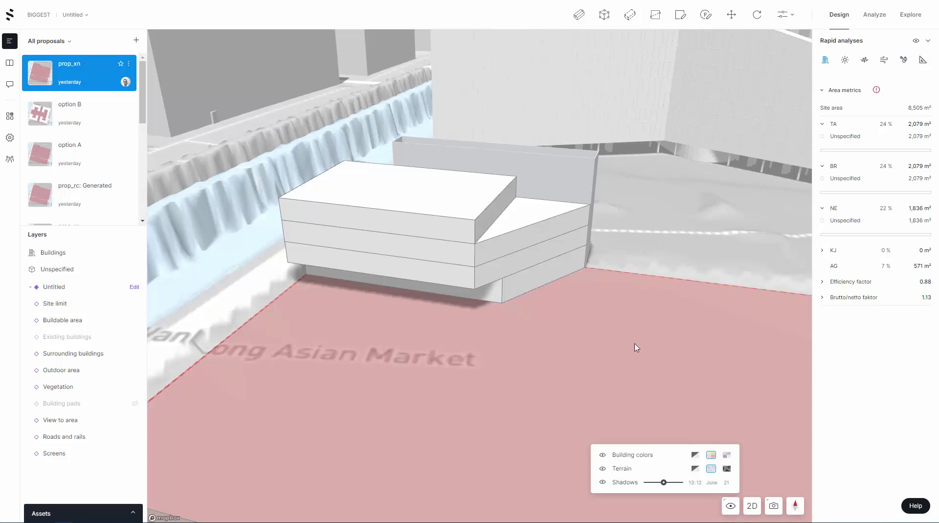
{"action": "left_click", "coordinate": [726, 456]}
{"action": "left_click", "coordinate": [546, 286]}
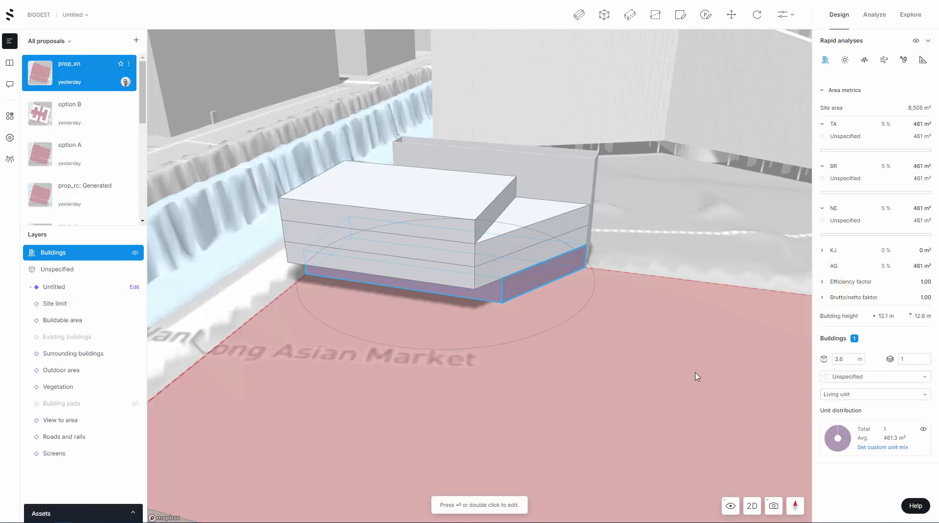
{"action": "left_click", "coordinate": [580, 304]}
Push the top floor's long front face back about two thirds of its depth, leaving a narrow bar along the rear edge.
{"action": "right_click_drag", "start_coordinate": [550, 326], "coordinate": [582, 404]}
{"action": "left_click", "coordinate": [414, 258]}
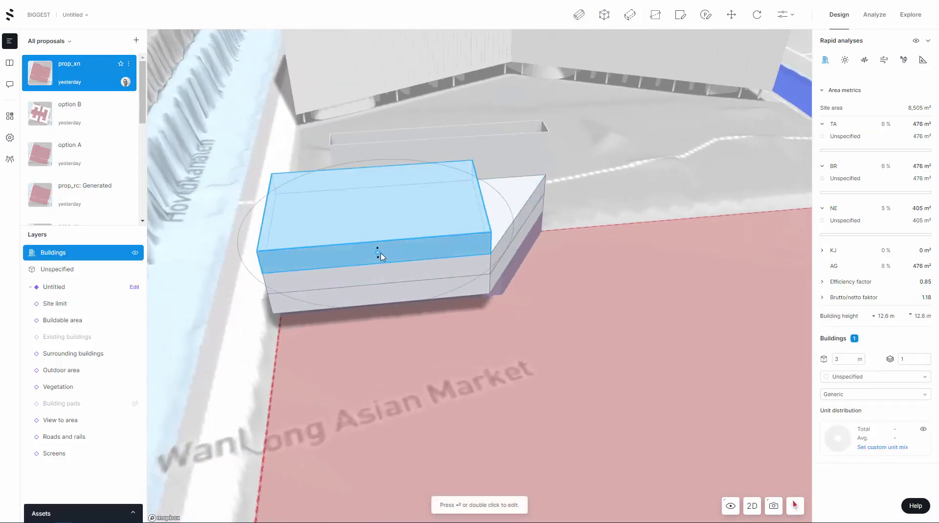
{"action": "left_click_drag", "start_coordinate": [380, 254], "coordinate": [375, 202]}
{"action": "key", "text": "Escape"}
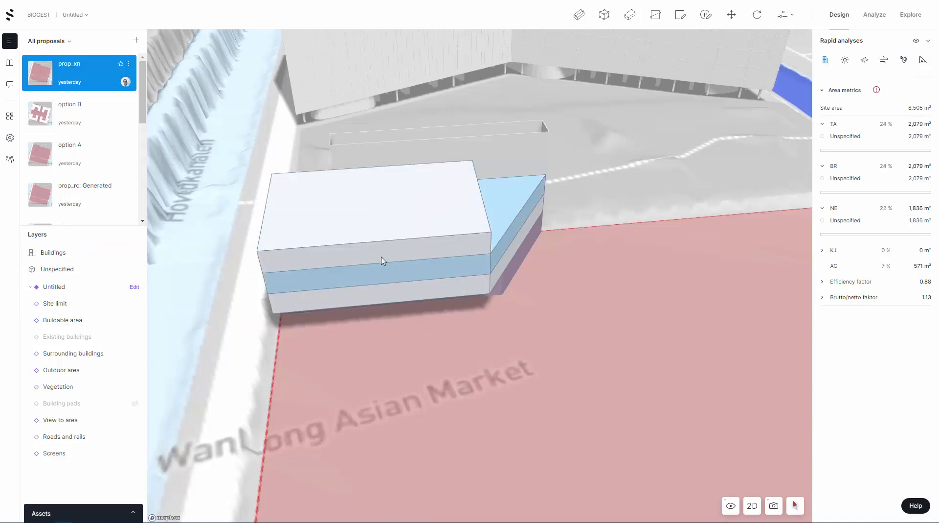
{"action": "left_click", "coordinate": [378, 255]}
{"action": "left_click_drag", "start_coordinate": [375, 254], "coordinate": [376, 258]}
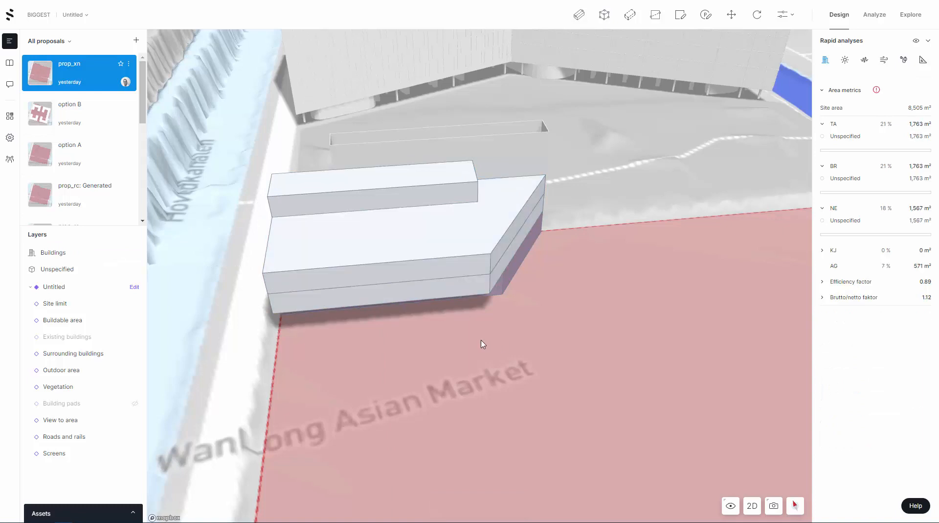
Set the narrow top-floor bar's space type to Core.
{"action": "right_click_drag", "start_coordinate": [481, 344], "coordinate": [497, 166]}
{"action": "left_click", "coordinate": [497, 169]}
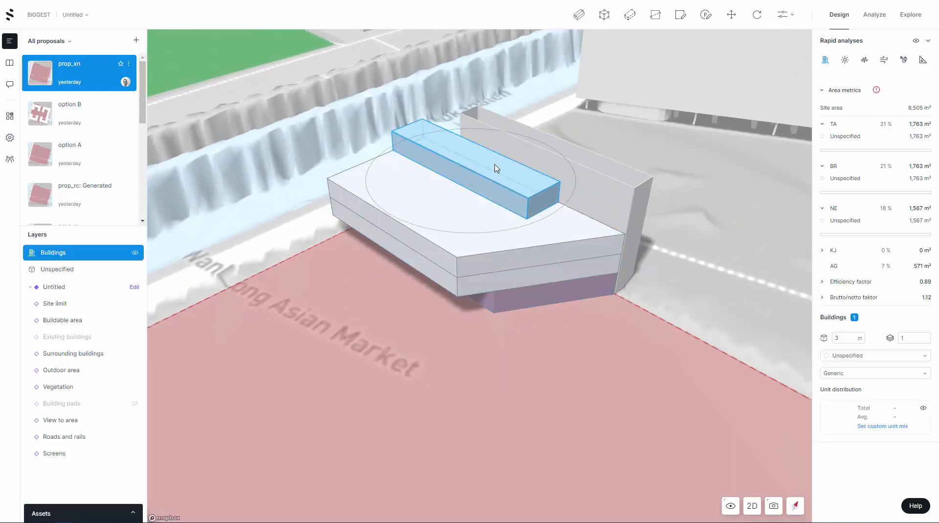
{"action": "left_click", "coordinate": [837, 393]}
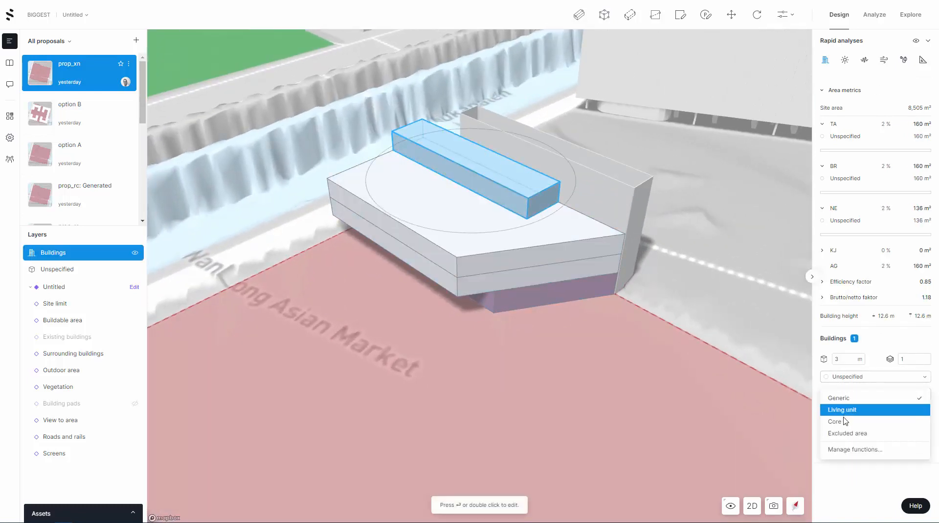
{"action": "left_click", "coordinate": [843, 422]}
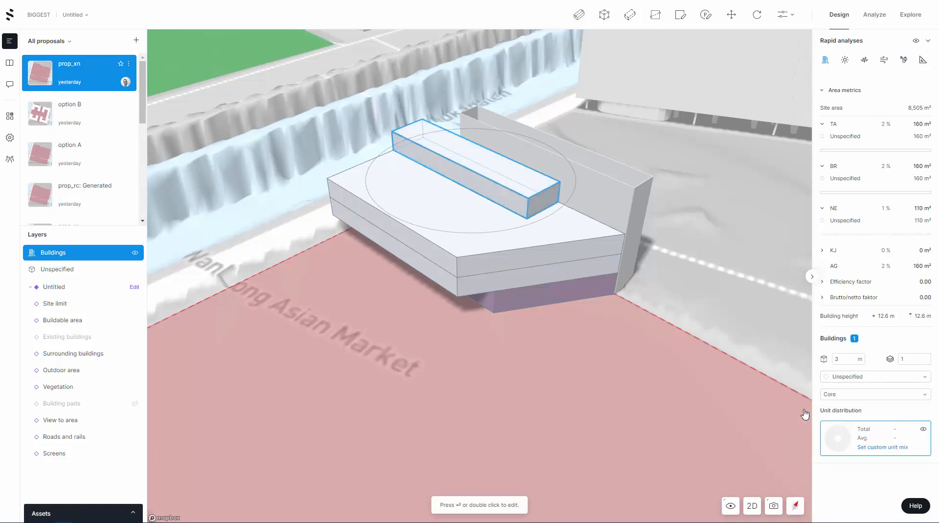
{"action": "left_click", "coordinate": [575, 414]}
Assign the Residential function to the storey directly above the ground floor.
{"action": "left_click", "coordinate": [529, 273]}
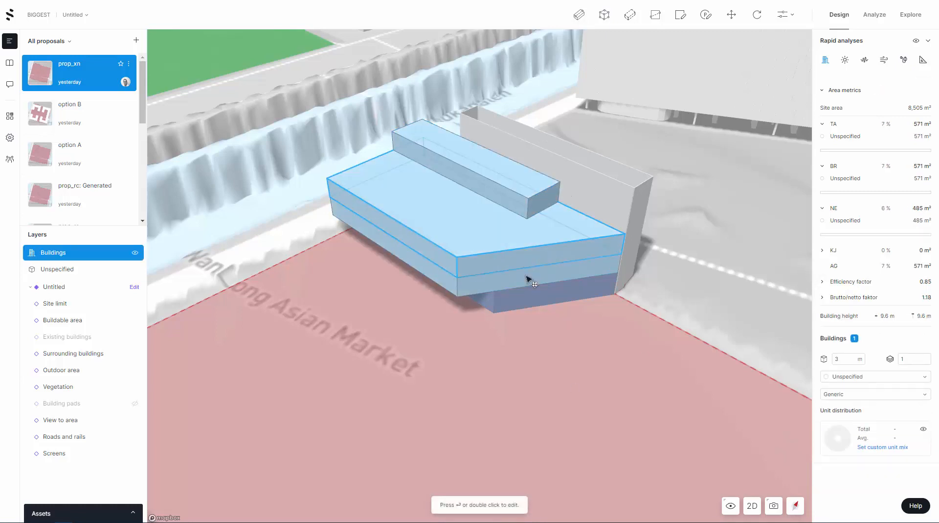
{"action": "left_click", "coordinate": [646, 378]}
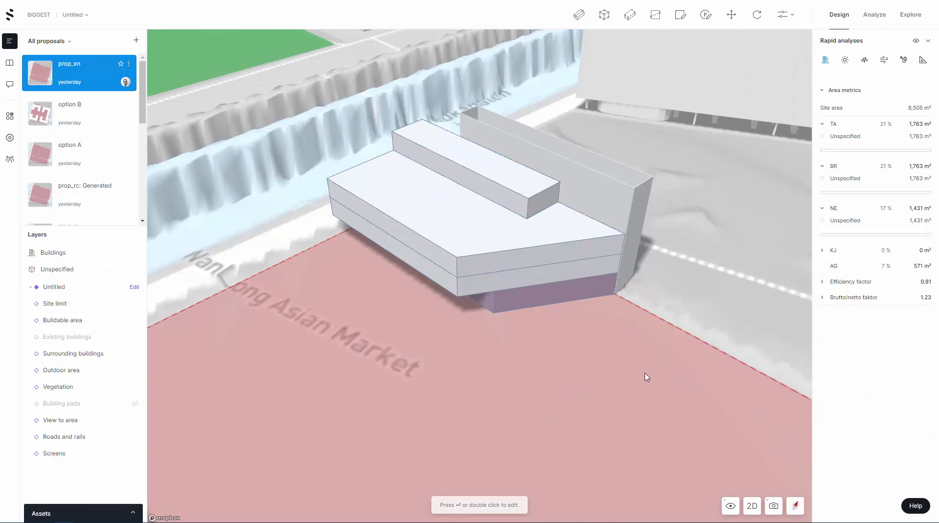
{"action": "left_click", "coordinate": [591, 277]}
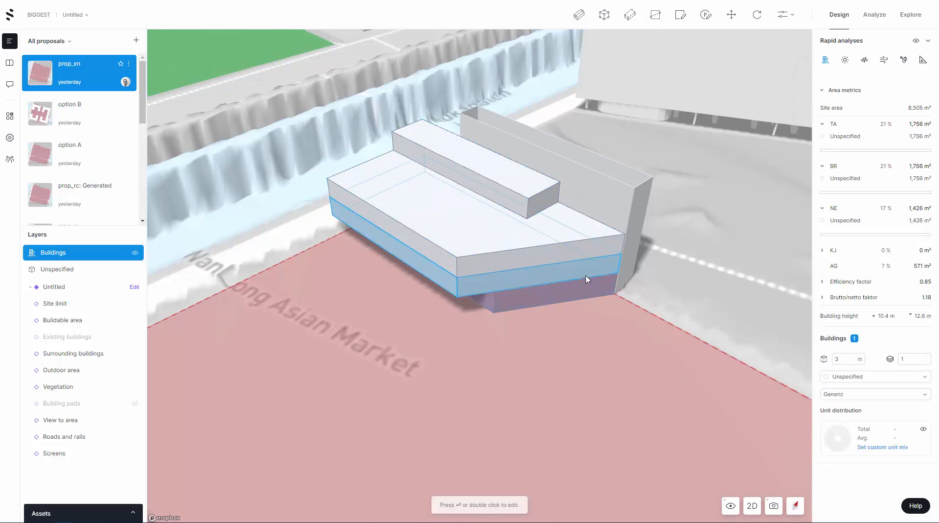
{"action": "left_click", "coordinate": [863, 377]}
{"action": "left_click", "coordinate": [855, 368]}
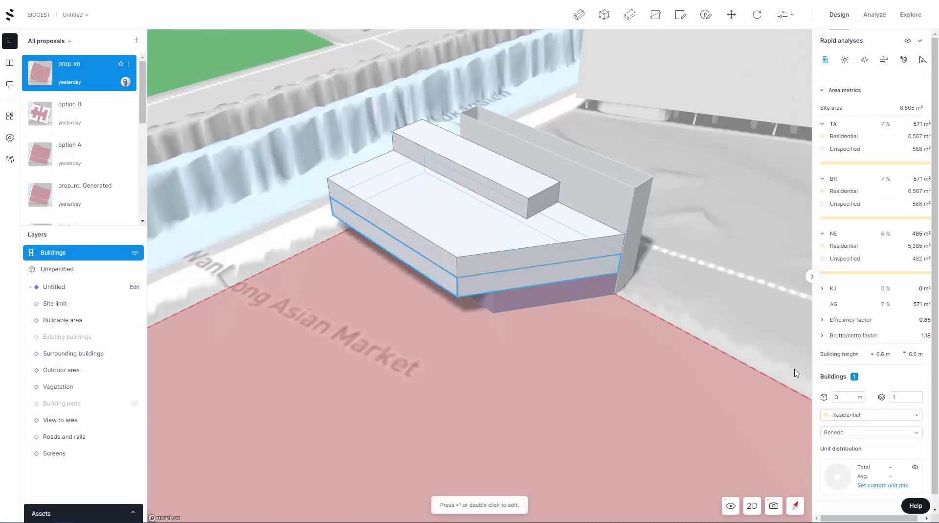
{"action": "left_click", "coordinate": [644, 380]}
Color the buildings by Functions and check the storey beneath the top bar.
{"action": "left_click", "coordinate": [732, 507]}
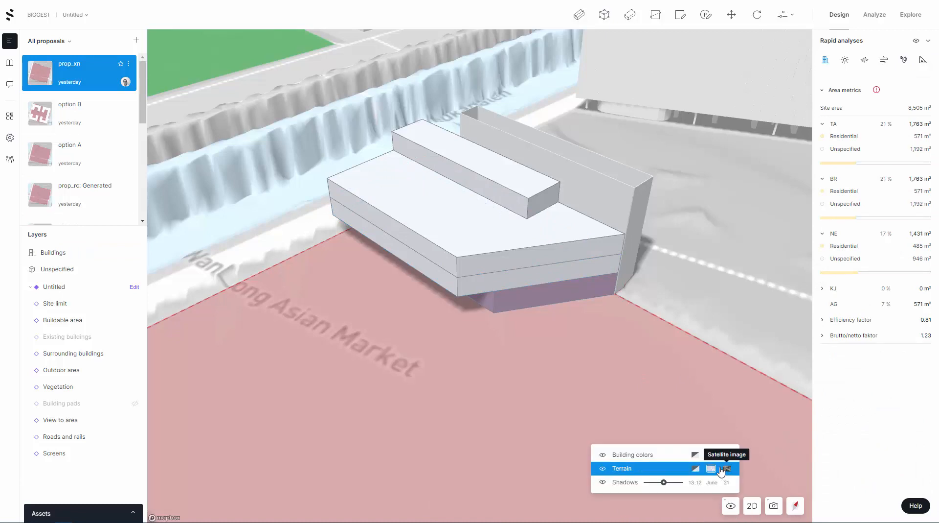
{"action": "left_click", "coordinate": [713, 451]}
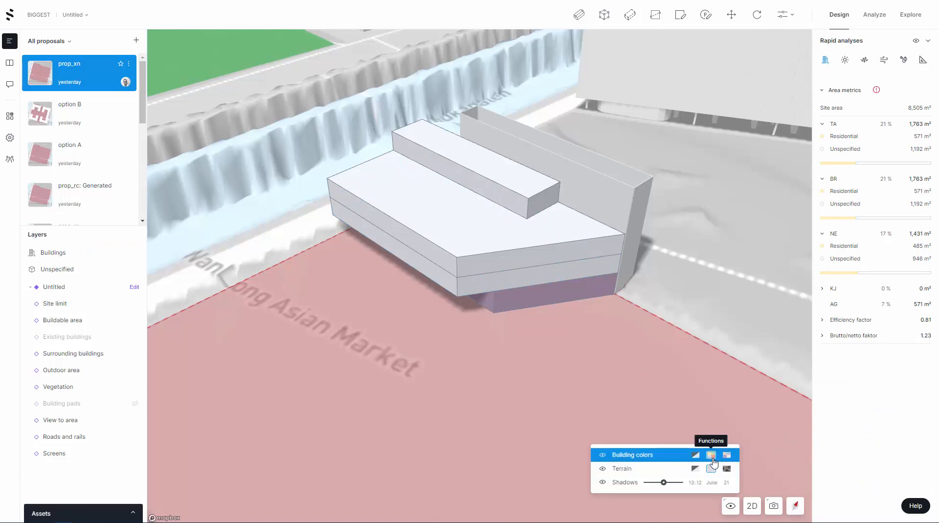
{"action": "left_click", "coordinate": [553, 263]}
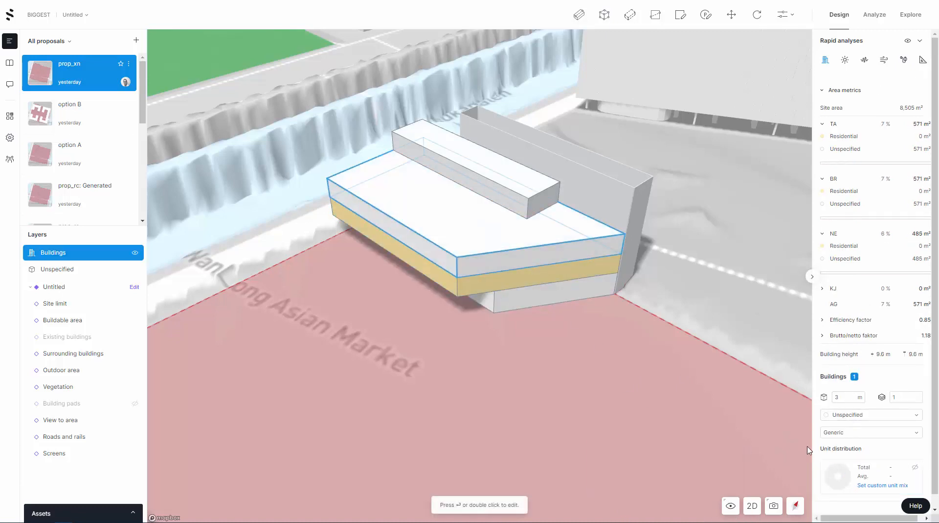
{"action": "left_click", "coordinate": [615, 396]}
Select all storeys of the custom-shaped building and delete them from the site.
{"action": "scroll", "coordinate": [562, 327], "scroll_direction": "down", "scroll_amount": 2}
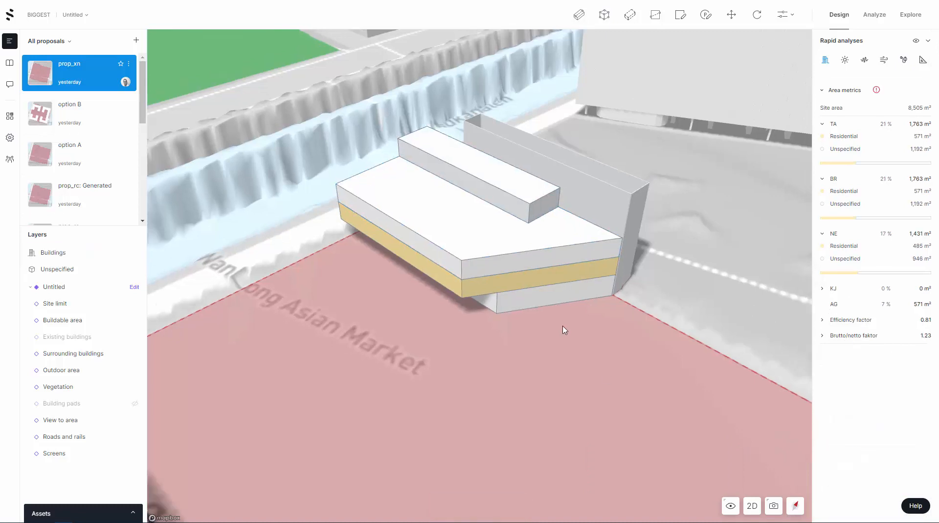
{"action": "left_click_drag", "start_coordinate": [359, 116], "coordinate": [593, 326]}
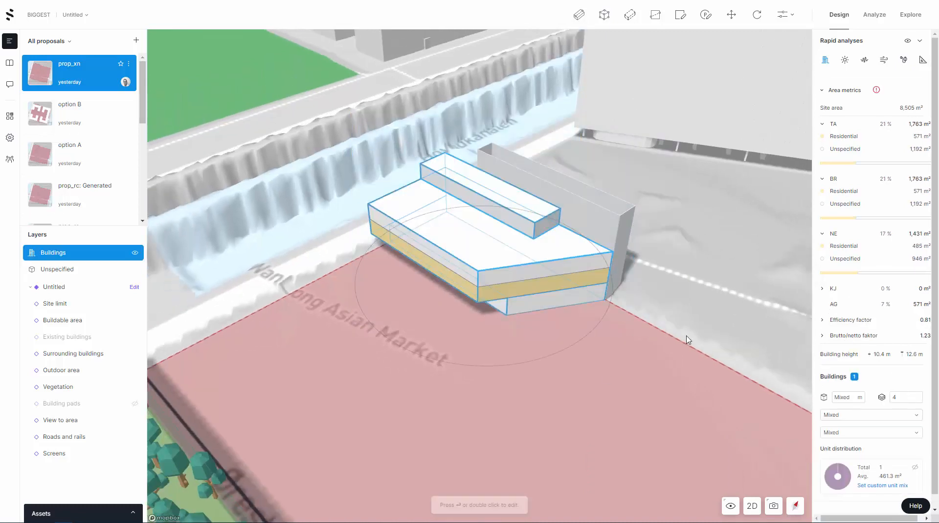
{"action": "key", "text": "Delete"}
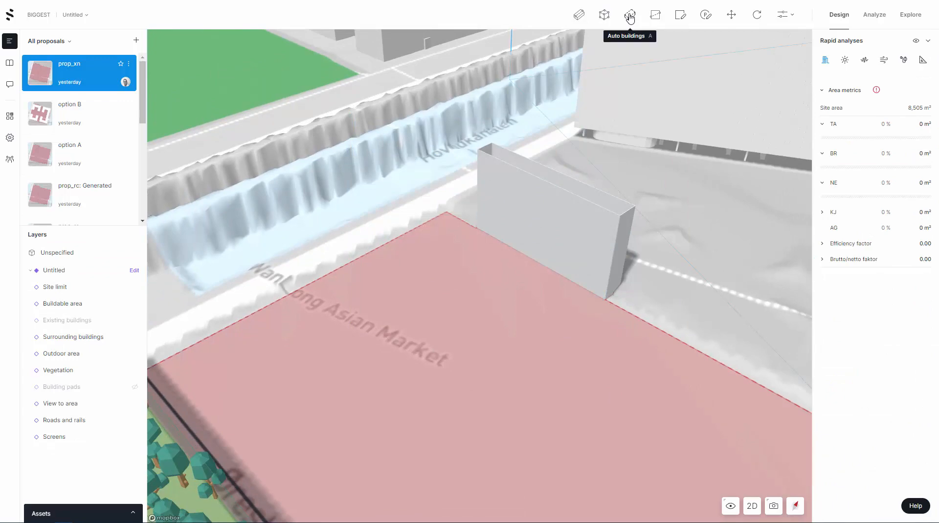
Generate auto buildings over the whole site area beside Hovedkanalen.
{"action": "left_click", "coordinate": [629, 16]}
{"action": "right_click_drag", "start_coordinate": [393, 311], "coordinate": [521, 312]}
{"action": "scroll", "coordinate": [523, 313], "scroll_direction": "down", "scroll_amount": 5}
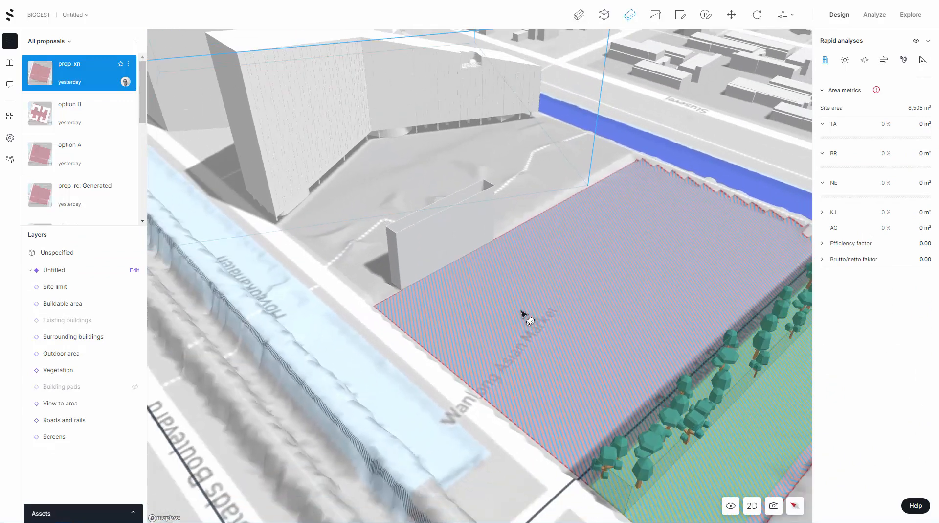
{"action": "scroll", "coordinate": [602, 278], "scroll_direction": "down", "scroll_amount": 2}
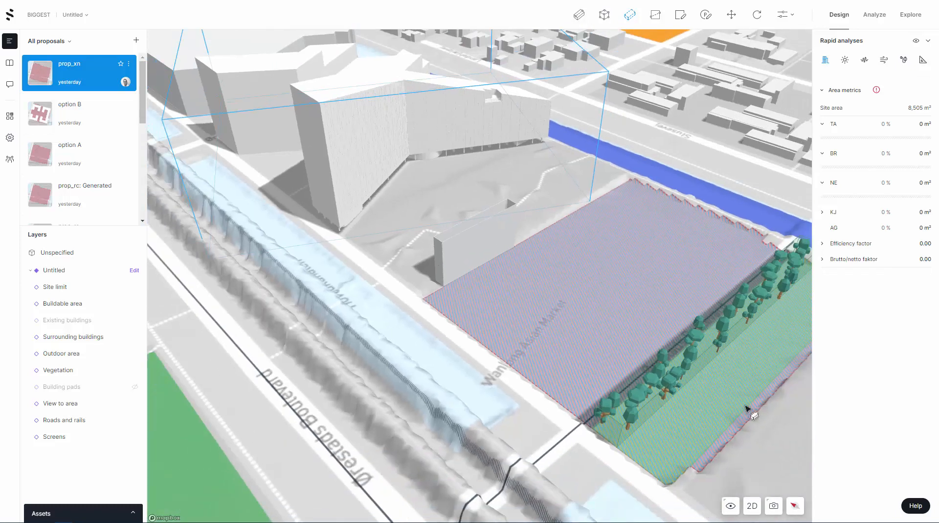
{"action": "left_click", "coordinate": [607, 293]}
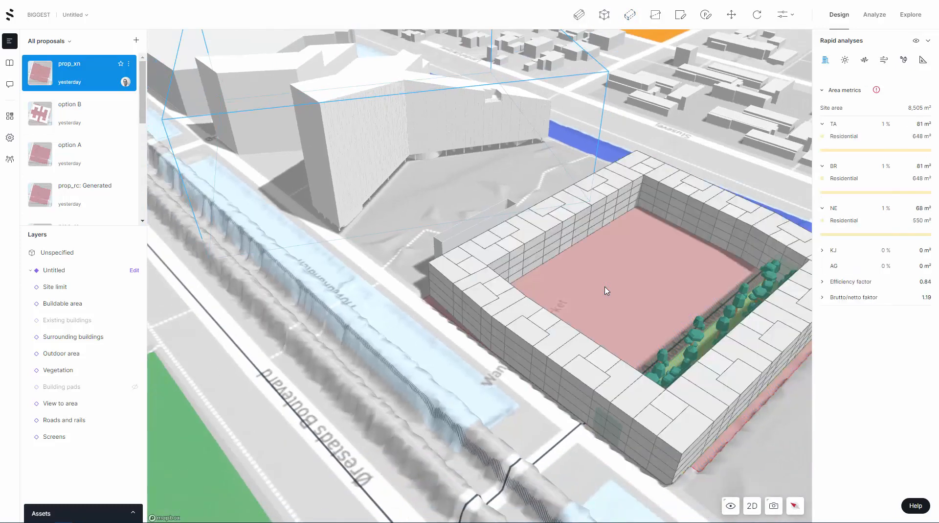
Select the generated block, compare the Lamellas, Tower buildings and Volumes types, and settle on Lamellas.
{"action": "scroll", "coordinate": [588, 274], "scroll_direction": "up", "scroll_amount": 2}
{"action": "scroll", "coordinate": [569, 256], "scroll_direction": "down", "scroll_amount": 1}
{"action": "left_click", "coordinate": [621, 255]}
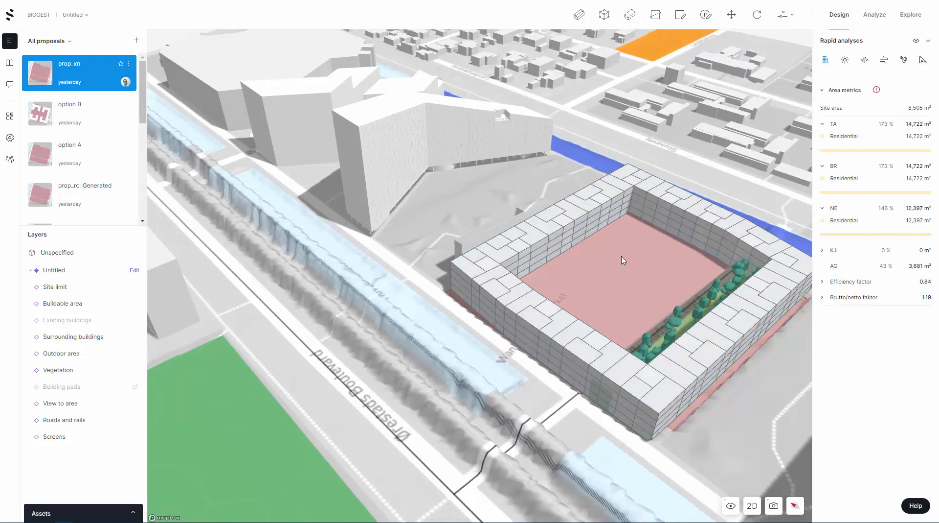
{"action": "left_click_drag", "start_coordinate": [621, 256], "coordinate": [444, 248]}
{"action": "left_click", "coordinate": [469, 319]}
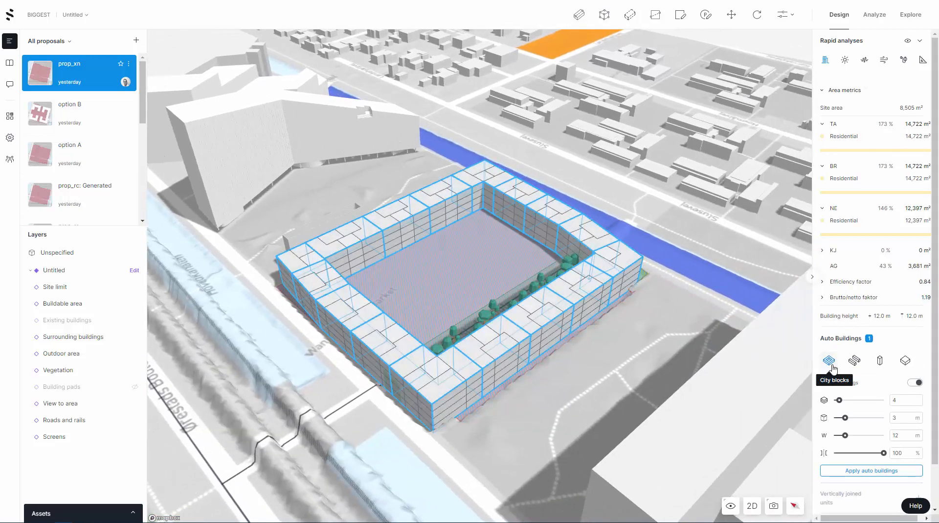
{"action": "left_click", "coordinate": [851, 365]}
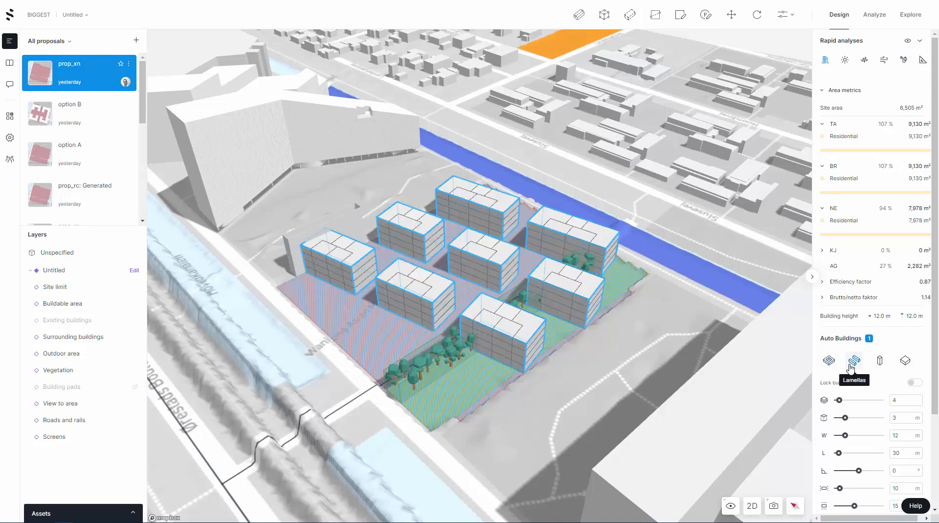
{"action": "left_click", "coordinate": [881, 363]}
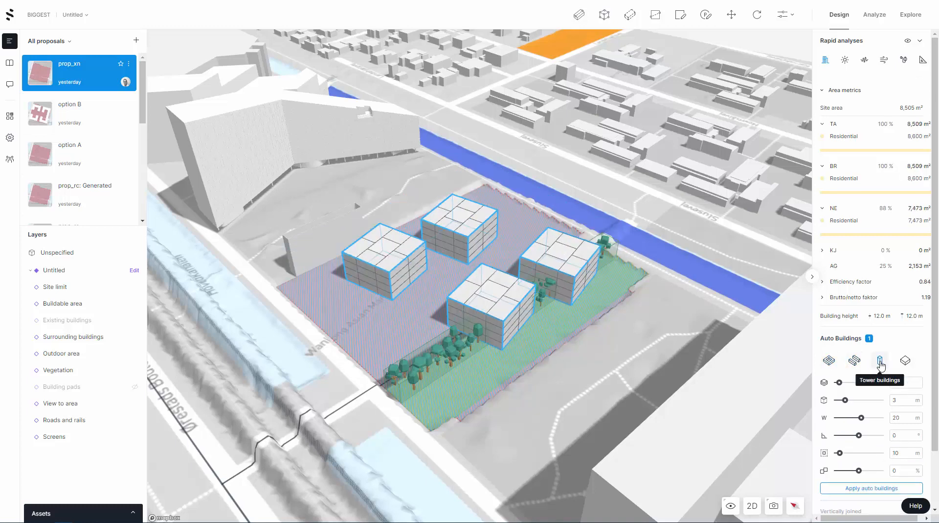
{"action": "left_click", "coordinate": [904, 365]}
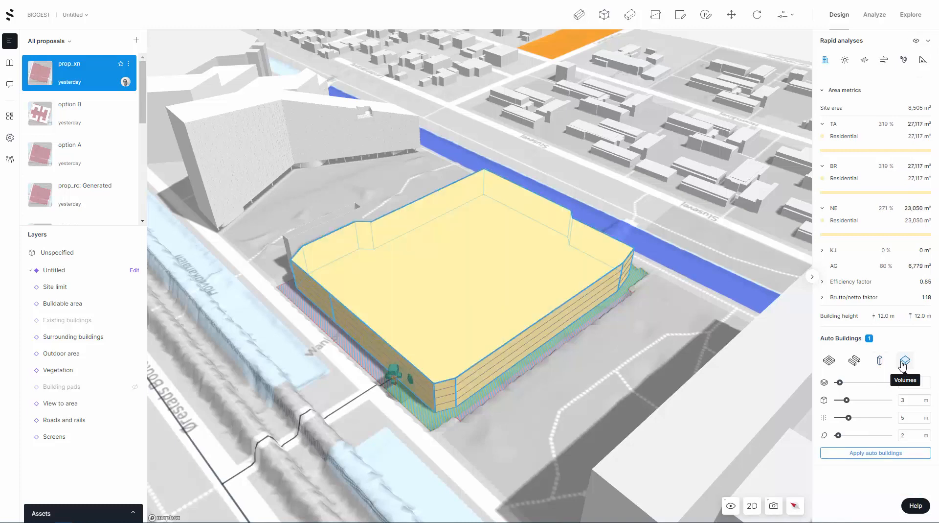
{"action": "left_click", "coordinate": [856, 362]}
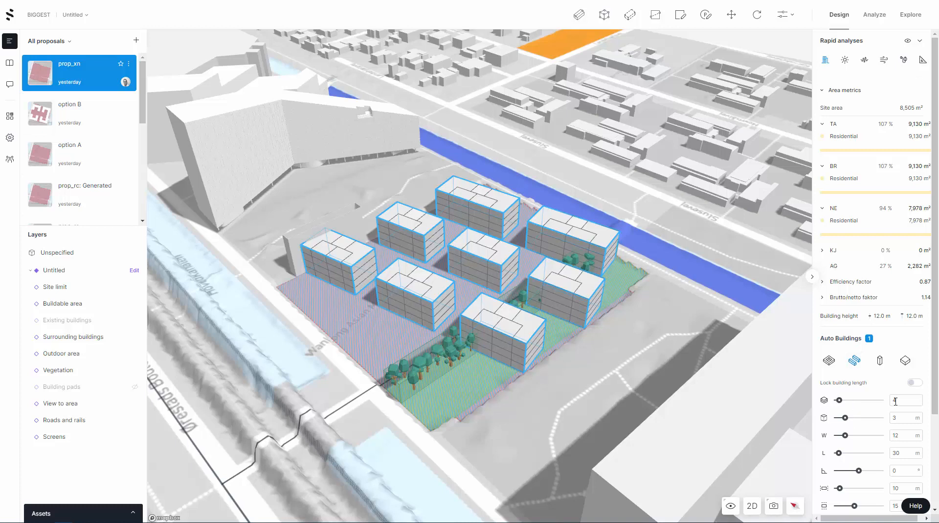
Set the lamellas to 6 floors of 5.6 m, 22.5 m width, 25 m length, -2° angle, 15 m and 11 m spacings, and -12% offset.
{"action": "left_click_drag", "start_coordinate": [900, 400], "coordinate": [871, 407]}
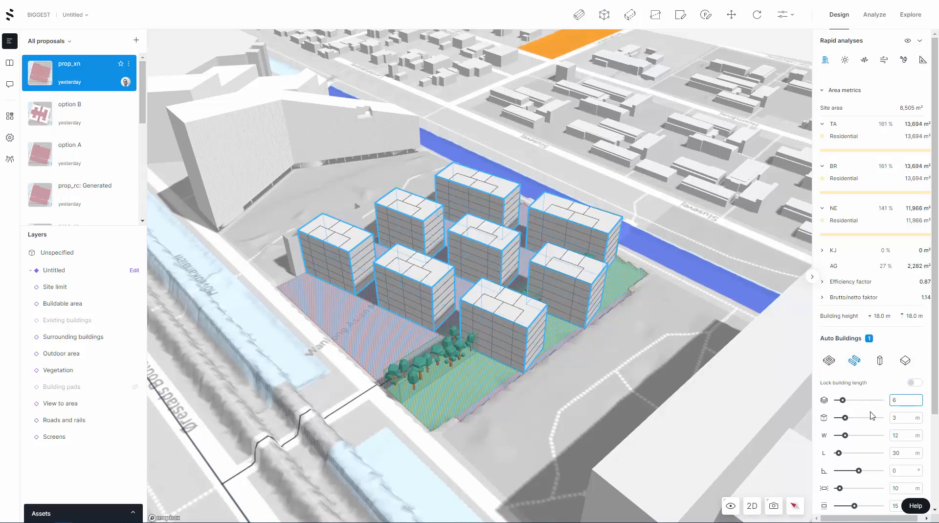
{"action": "scroll", "coordinate": [841, 441], "scroll_direction": "down", "scroll_amount": 3}
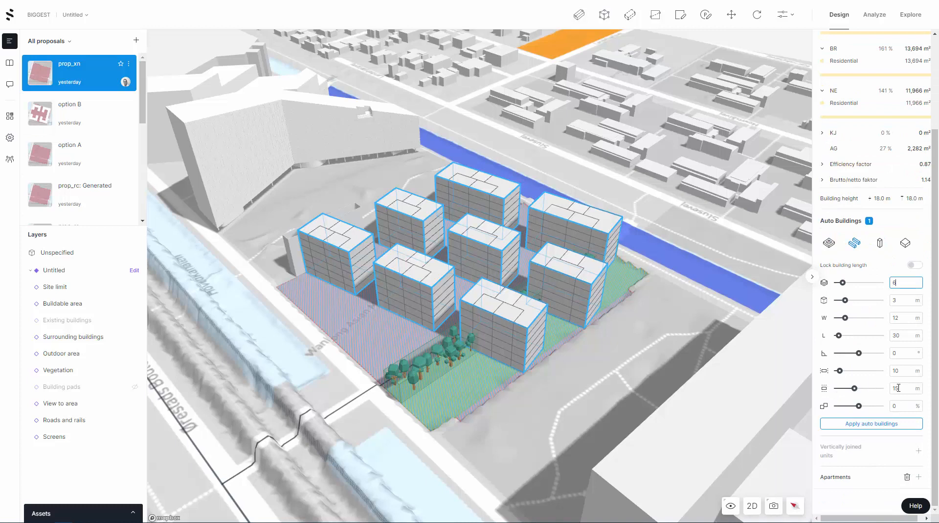
{"action": "left_click", "coordinate": [901, 336]}
{"action": "left_click_drag", "start_coordinate": [839, 335], "coordinate": [853, 406]}
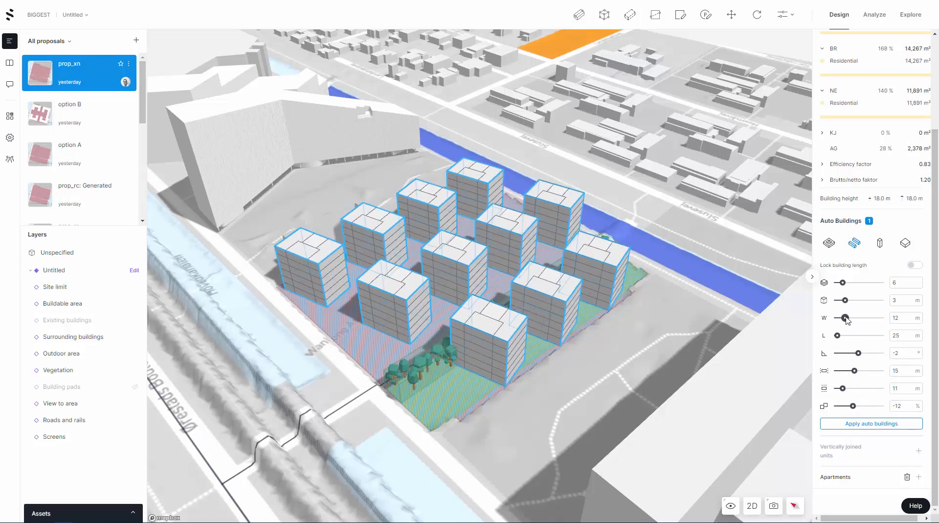
{"action": "left_click_drag", "start_coordinate": [845, 317], "coordinate": [859, 300]}
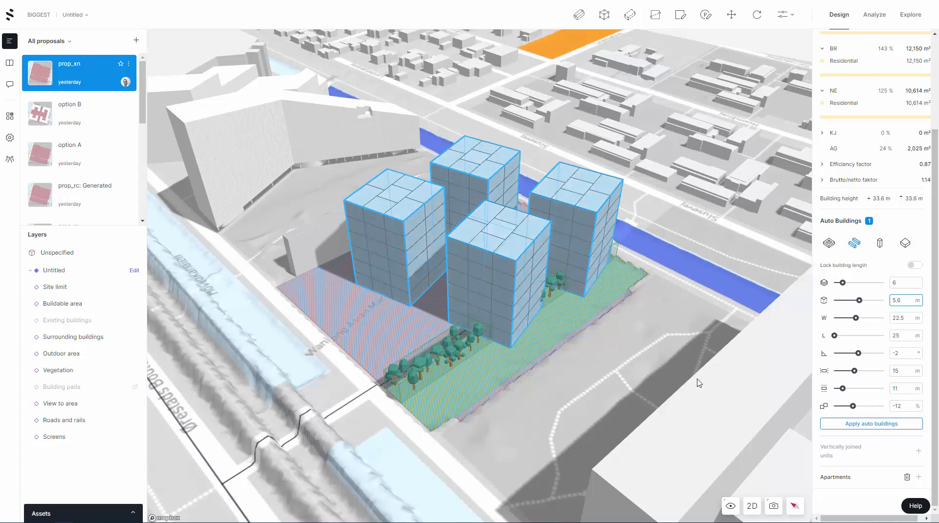
Apply the auto buildings and stretch the front lamella's end towards Hovedkanalen.
{"action": "left_click", "coordinate": [852, 429]}
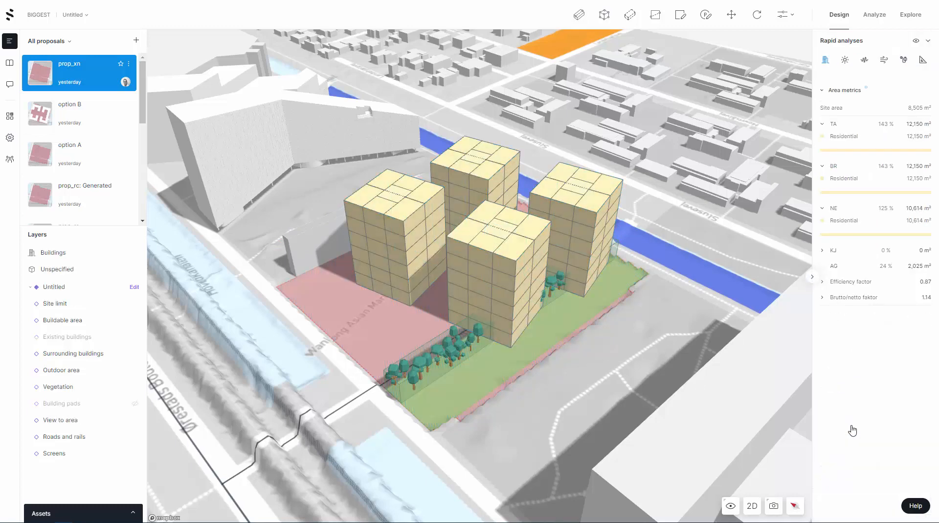
{"action": "left_click", "coordinate": [508, 267]}
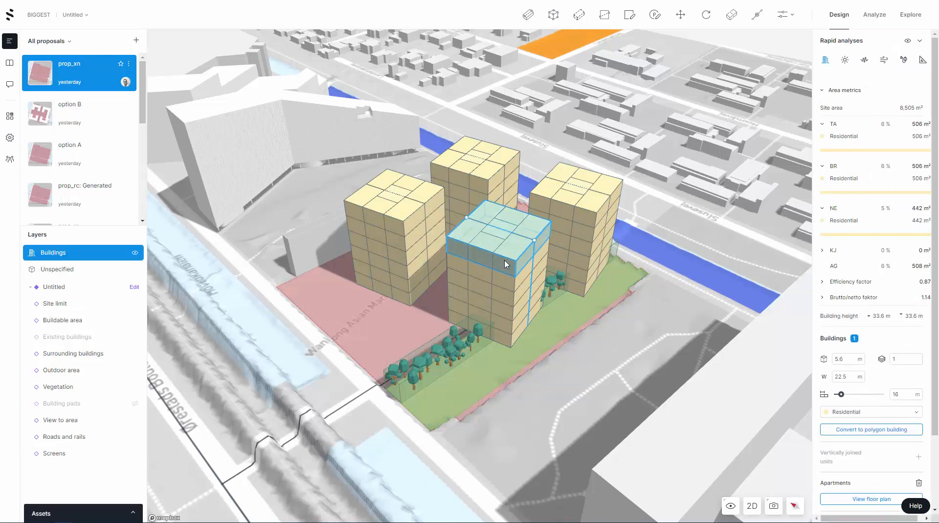
{"action": "left_click_drag", "start_coordinate": [467, 218], "coordinate": [379, 277]}
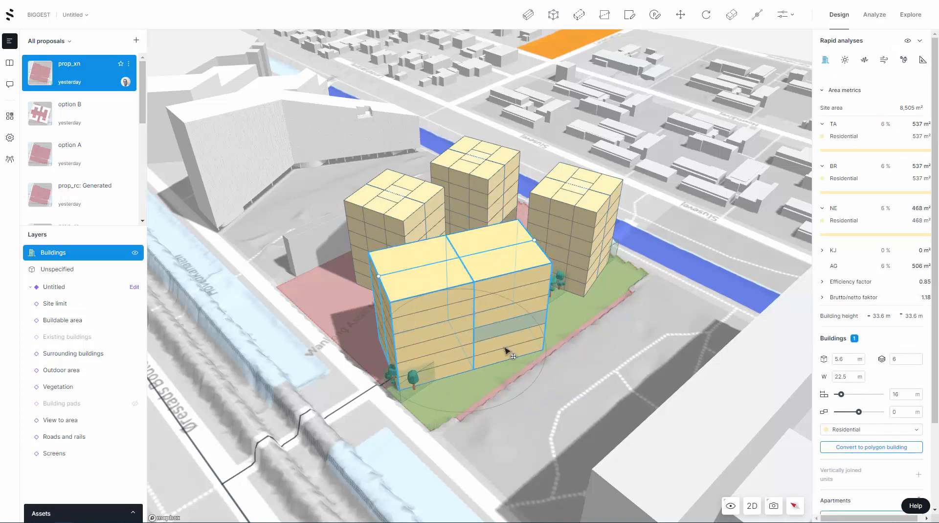
Select all four buildings on the site and delete them.
{"action": "left_click", "coordinate": [516, 382]}
{"action": "left_click", "coordinate": [461, 256]}
{"action": "left_click", "coordinate": [450, 279]}
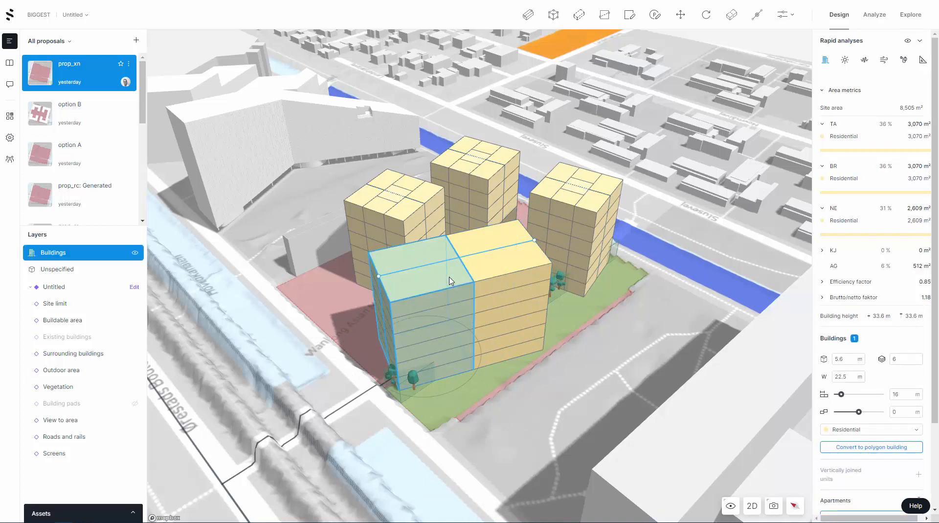
{"action": "left_click_drag", "start_coordinate": [314, 122], "coordinate": [536, 341]}
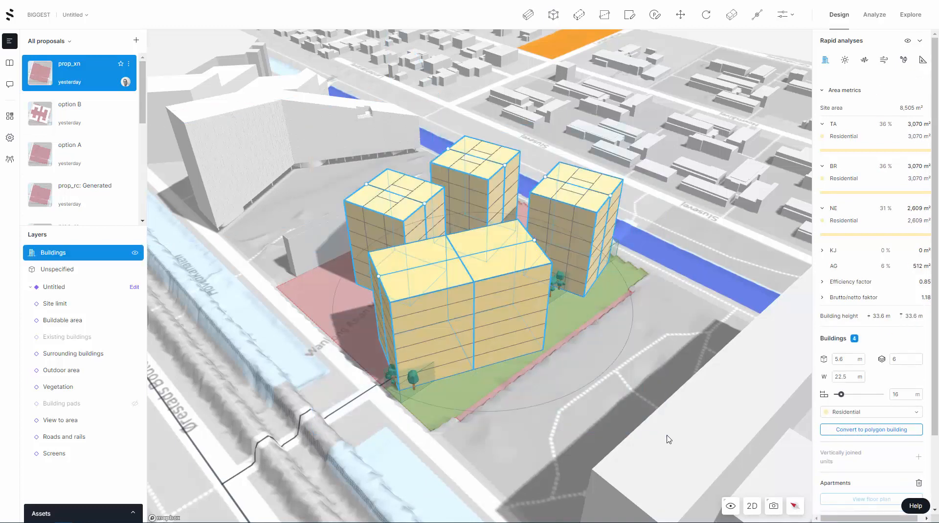
{"action": "key", "text": "Delete"}
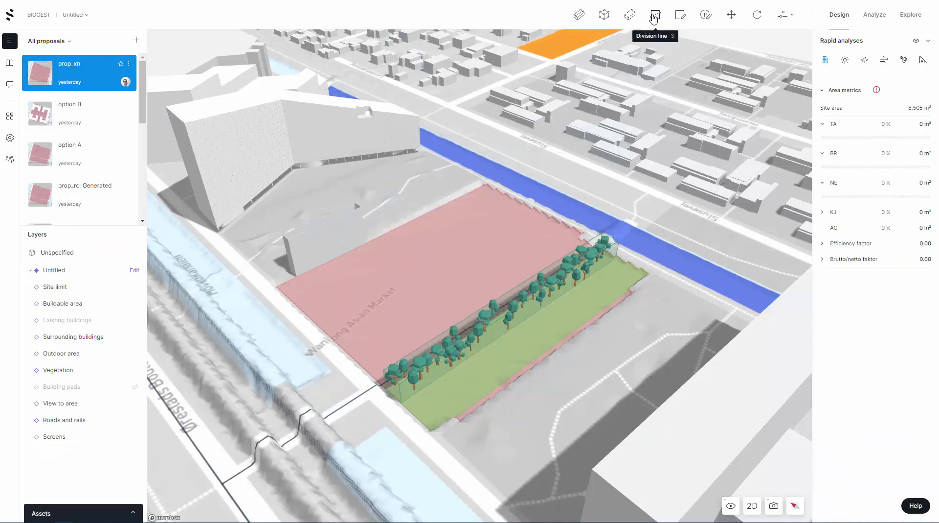
Draw a division line in the 2D view across the full site, alongside the row of trees.
{"action": "mouse_move", "coordinate": [654, 18]}
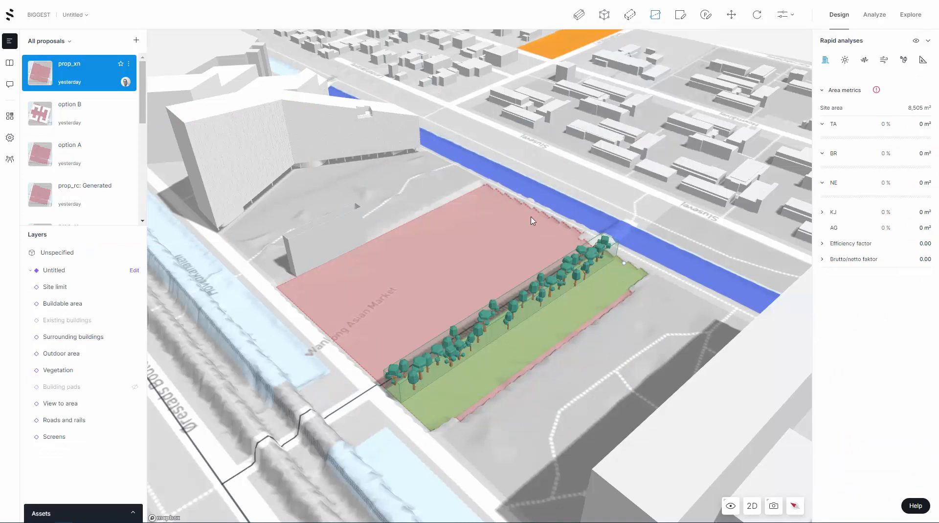
{"action": "left_click", "coordinate": [752, 504]}
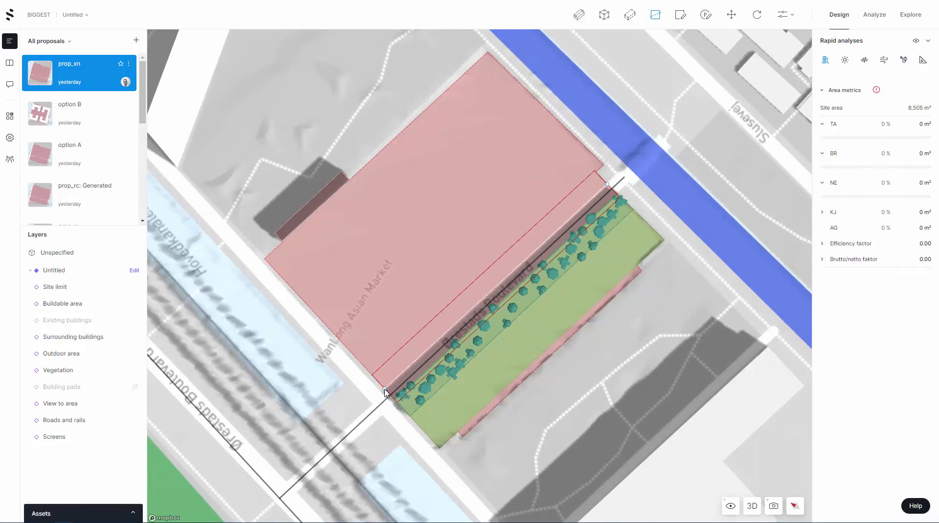
{"action": "left_click", "coordinate": [385, 392]}
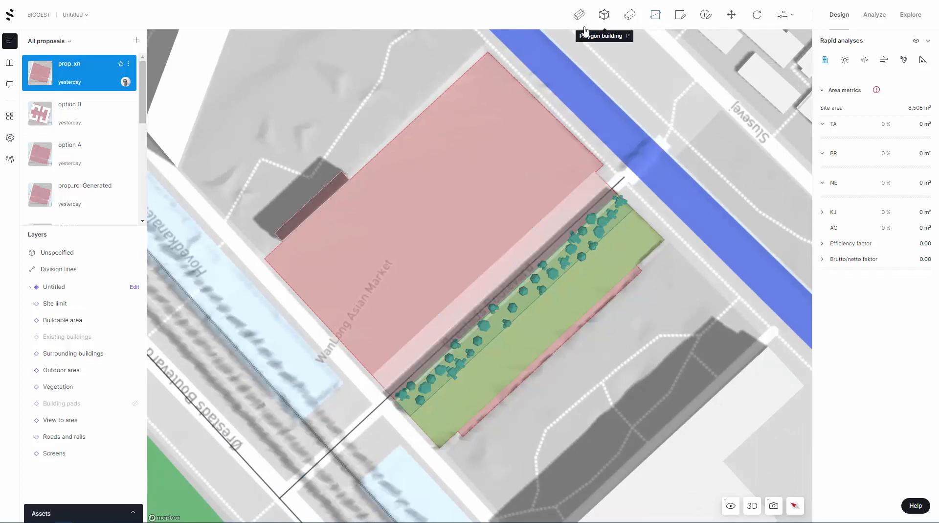
Generate auto buildings on the large site part beyond the division line and view them in 3D.
{"action": "left_click", "coordinate": [630, 15]}
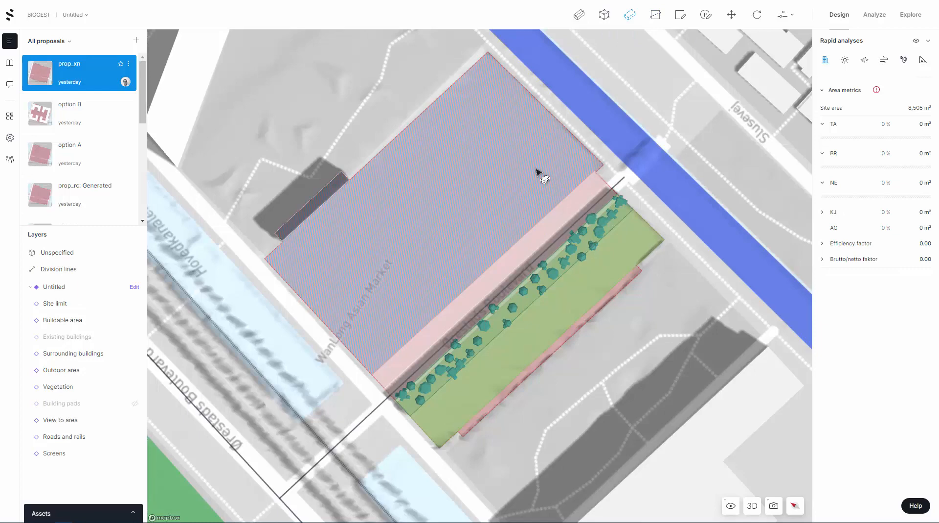
{"action": "left_click", "coordinate": [539, 172]}
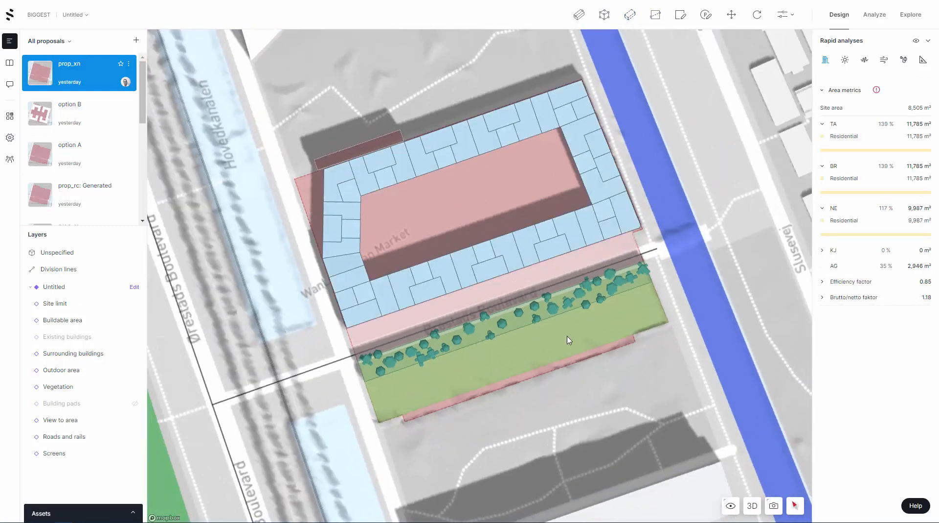
{"action": "left_click", "coordinate": [753, 505]}
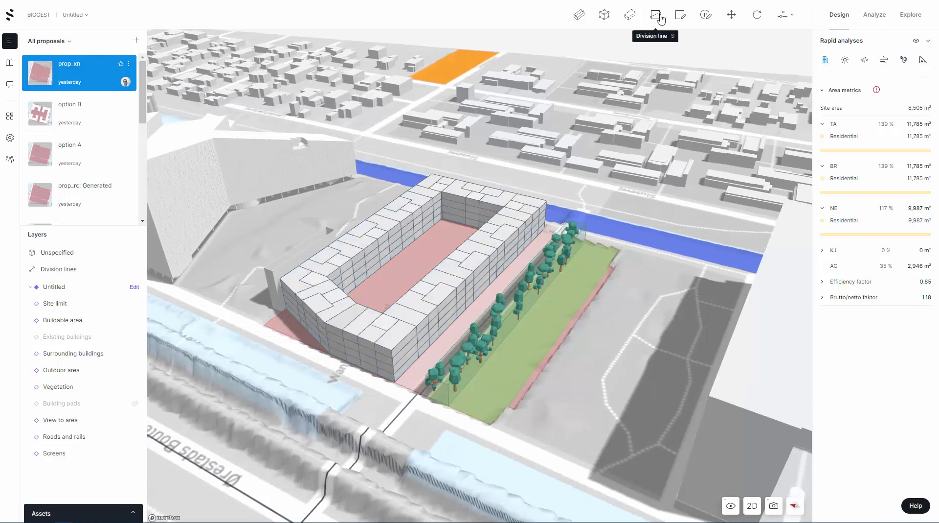
Draw a four-cornered zone over the Hovedkanalen end of the building block.
{"action": "left_click", "coordinate": [678, 19]}
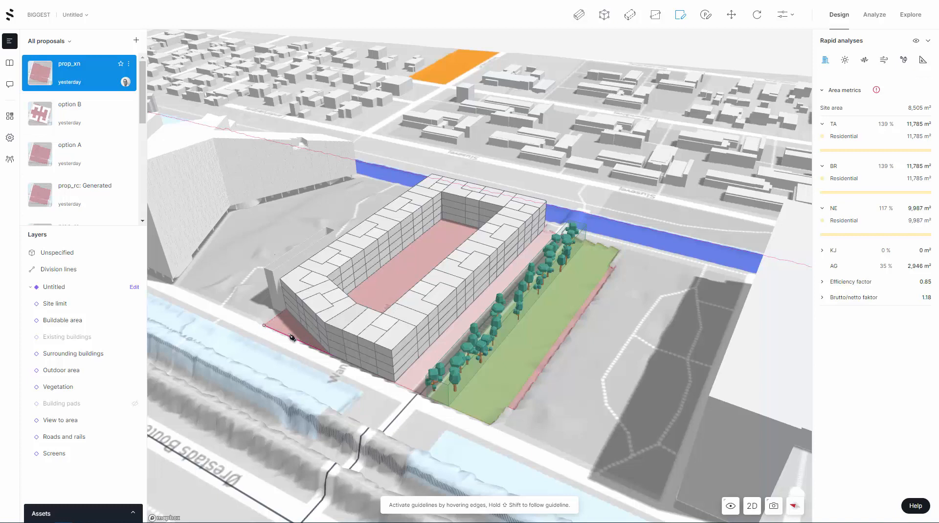
{"action": "left_click", "coordinate": [454, 339]}
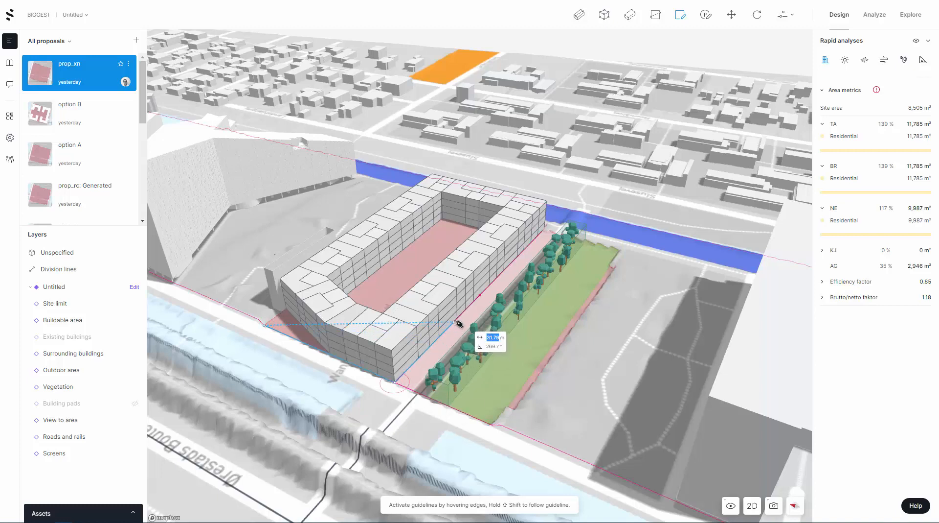
{"action": "left_click", "coordinate": [456, 319]}
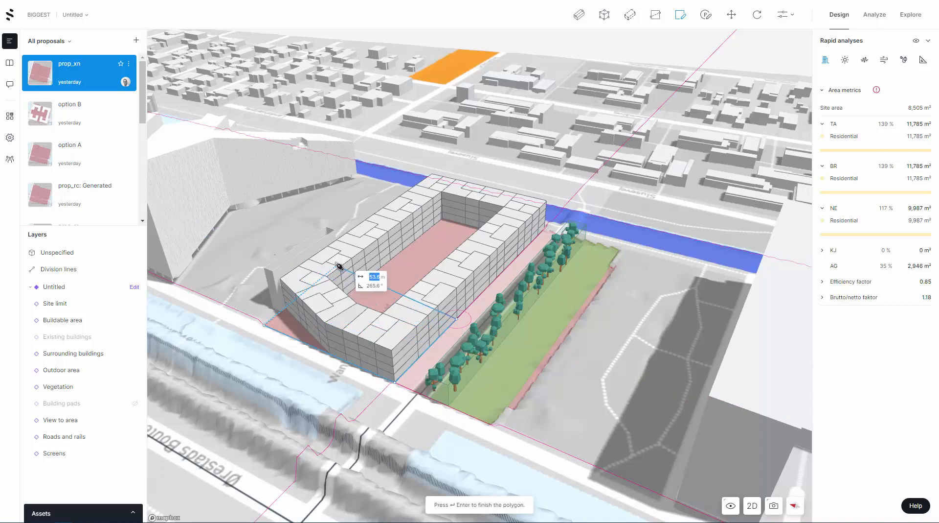
{"action": "left_click", "coordinate": [337, 264]}
{"action": "key", "text": "Return"}
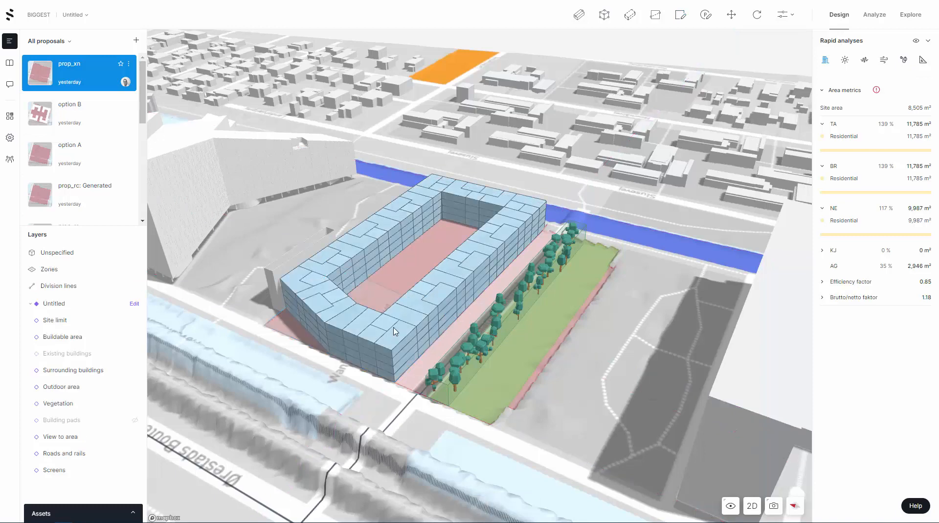
Delete the auto buildings and the zone beneath them from the site.
{"action": "right_click_drag", "start_coordinate": [405, 313], "coordinate": [374, 361]}
{"action": "left_click", "coordinate": [377, 280]}
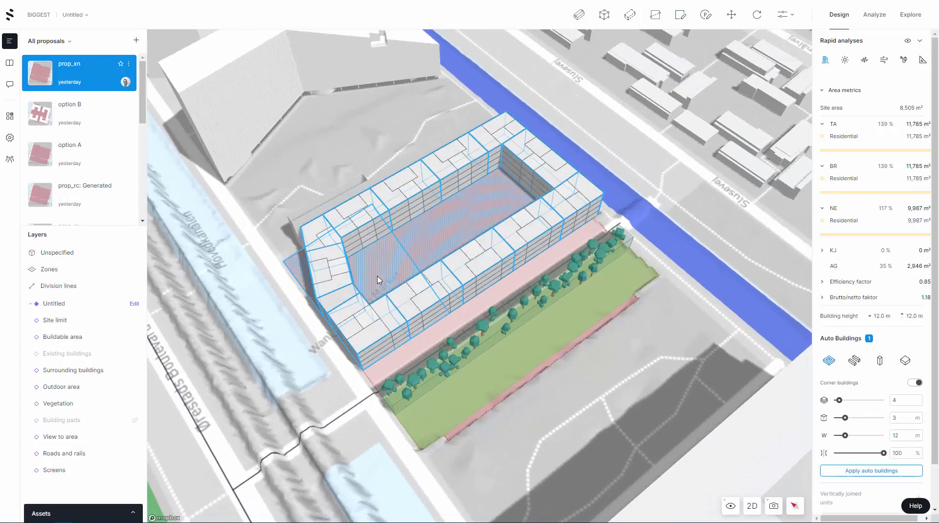
{"action": "key", "text": "Delete"}
{"action": "left_click", "coordinate": [390, 262]}
{"action": "key", "text": "Delete"}
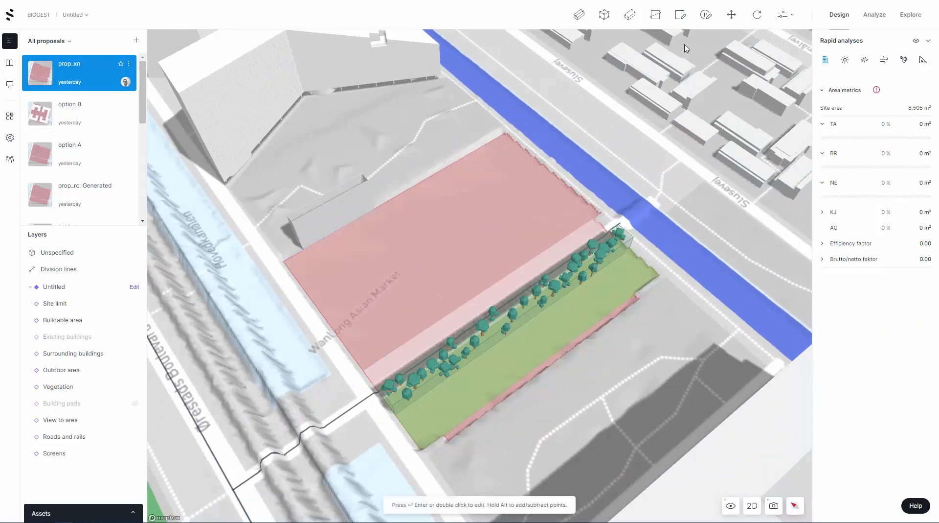
Draw a rectangular zone about 51 m deep over the Hovedkanalen half of the large site part.
{"action": "mouse_move", "coordinate": [708, 21]}
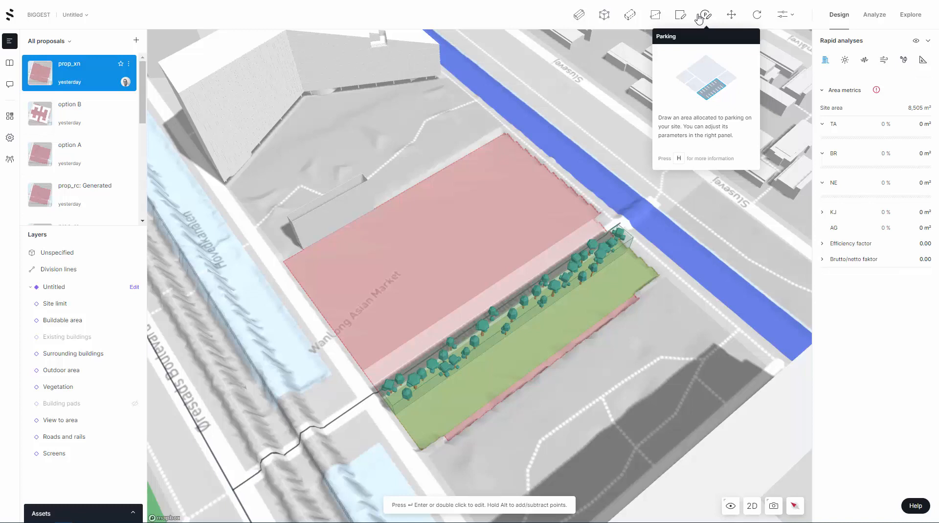
{"action": "left_click", "coordinate": [681, 15]}
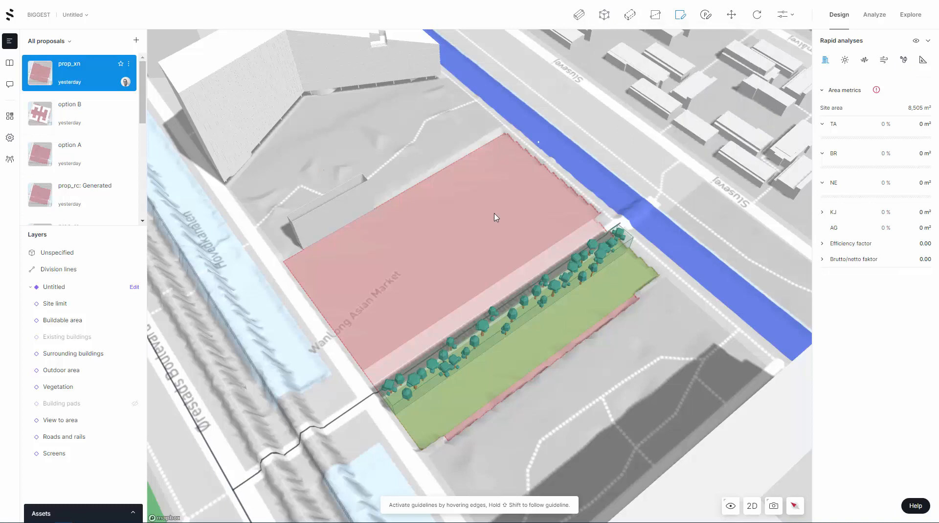
{"action": "left_click", "coordinate": [403, 196]}
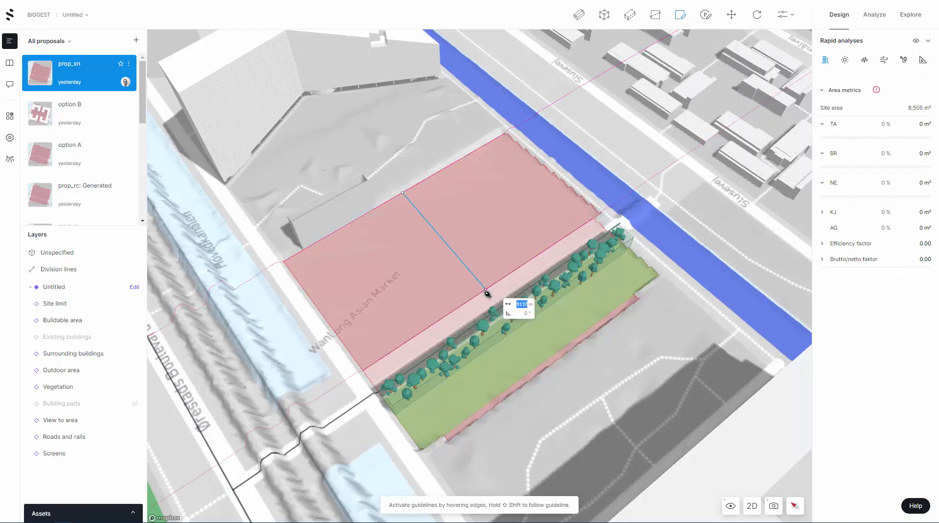
{"action": "left_click", "coordinate": [486, 292]}
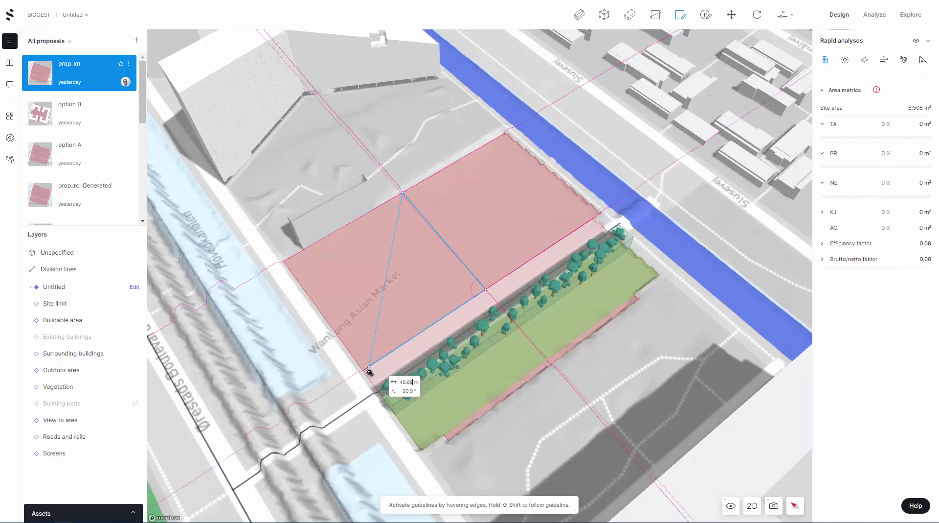
{"action": "left_click", "coordinate": [348, 332]}
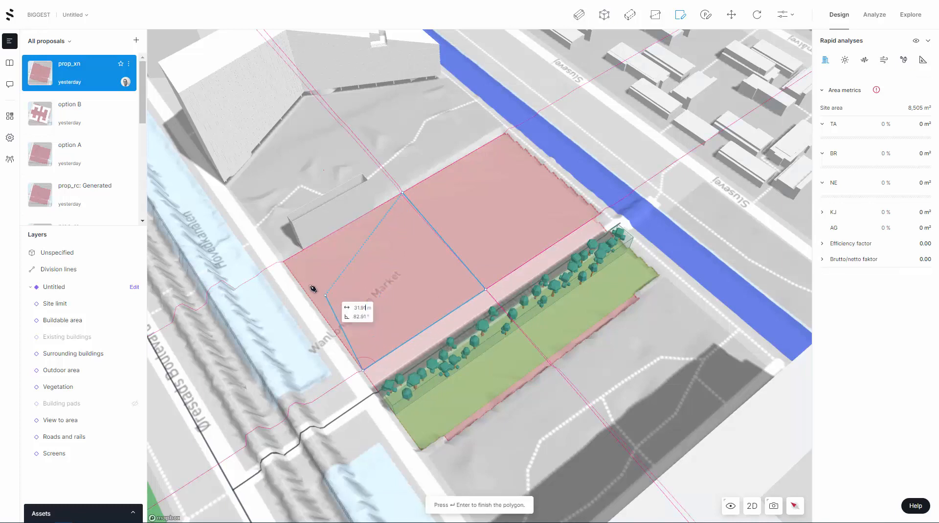
{"action": "left_click", "coordinate": [288, 264]}
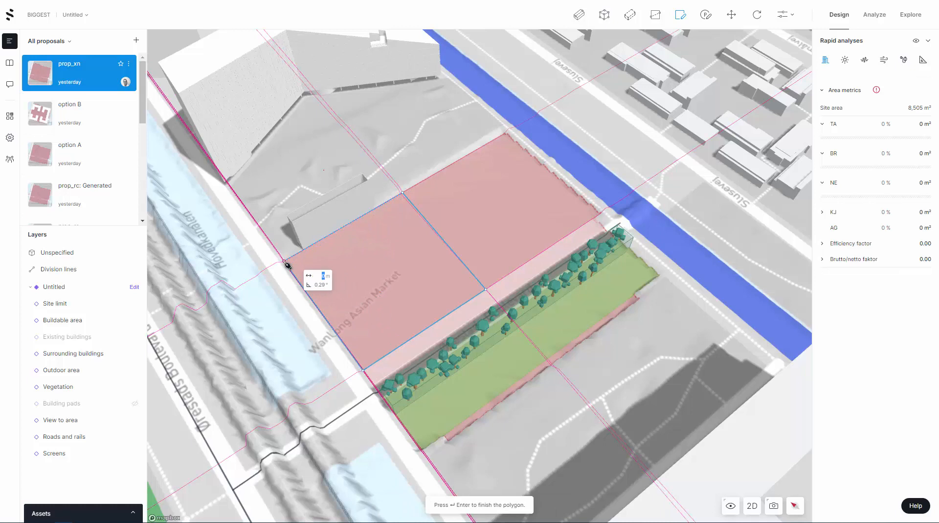
{"action": "key", "text": "Return"}
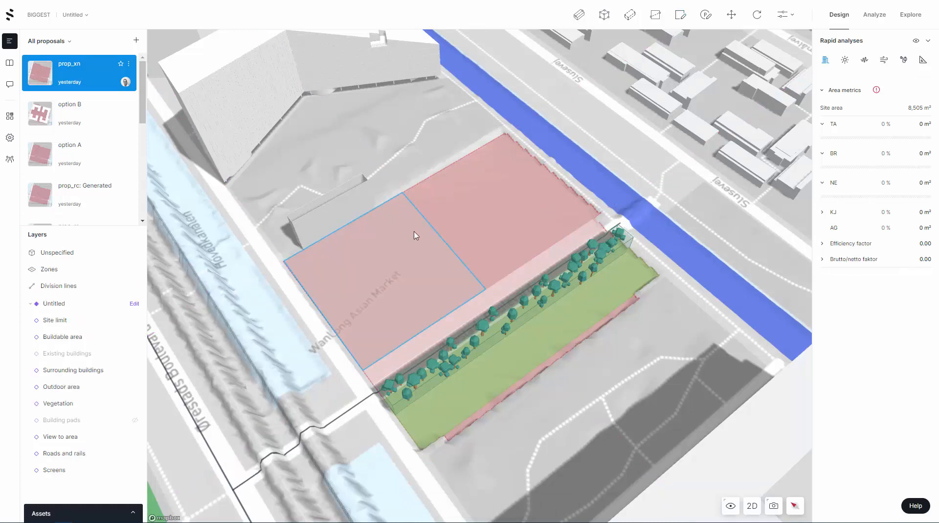
Draw a parking area of about 2,495 m² along the corners of the zone.
{"action": "left_click", "coordinate": [706, 14]}
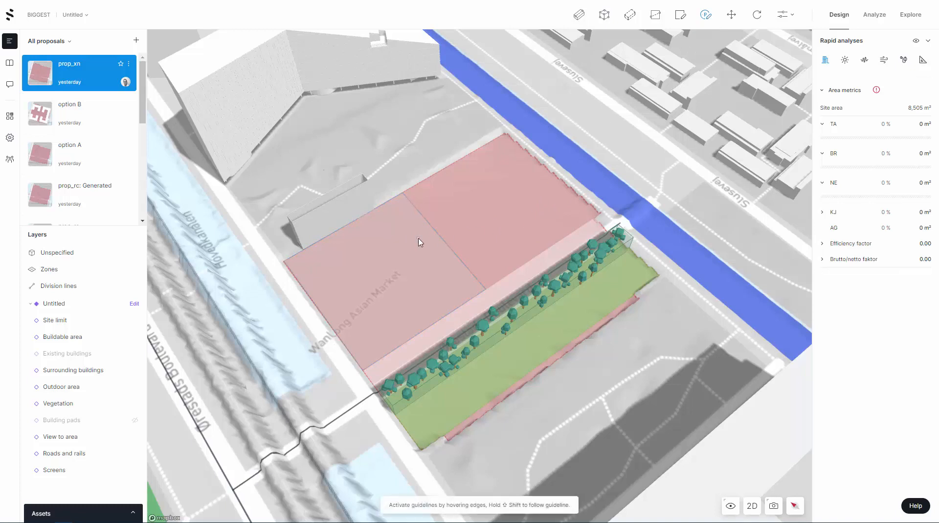
{"action": "left_click", "coordinate": [403, 193]}
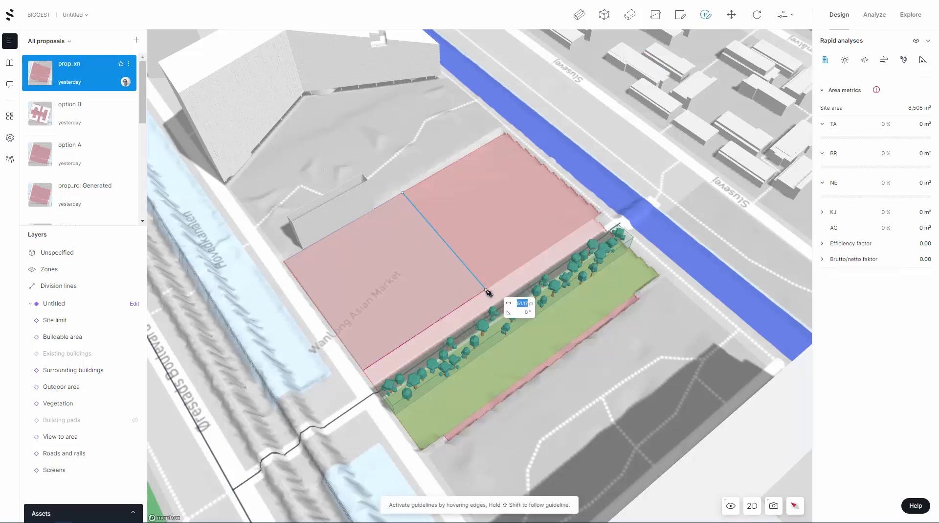
{"action": "left_click", "coordinate": [485, 290]}
{"action": "left_click", "coordinate": [364, 369]}
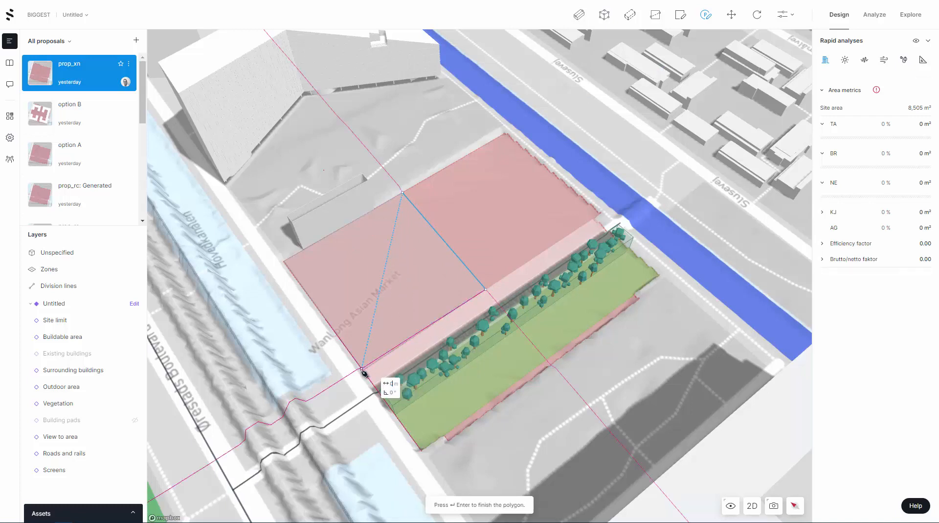
{"action": "left_click", "coordinate": [283, 262]}
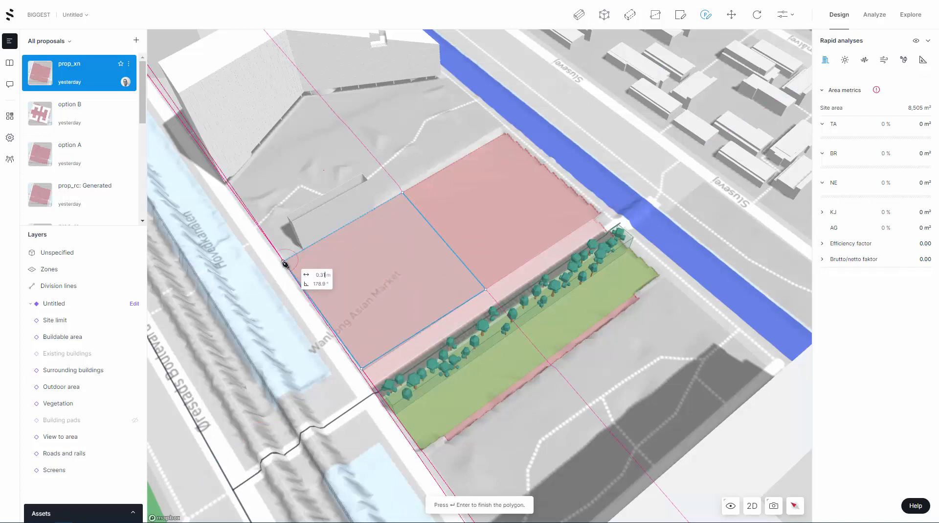
{"action": "key", "text": "Return"}
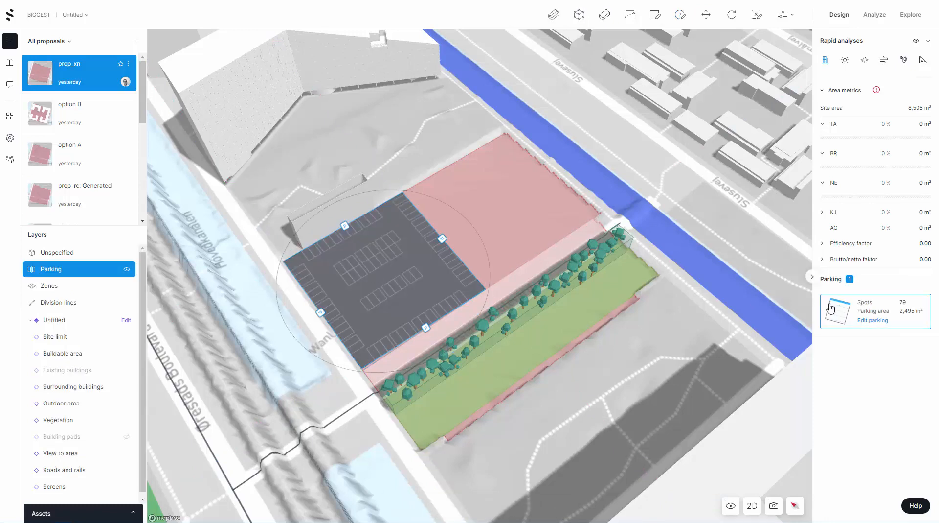
Align the parking area's inner rows with its edge facing Slusevej, working in the 2D view.
{"action": "right_click_drag", "start_coordinate": [468, 290], "coordinate": [433, 320]}
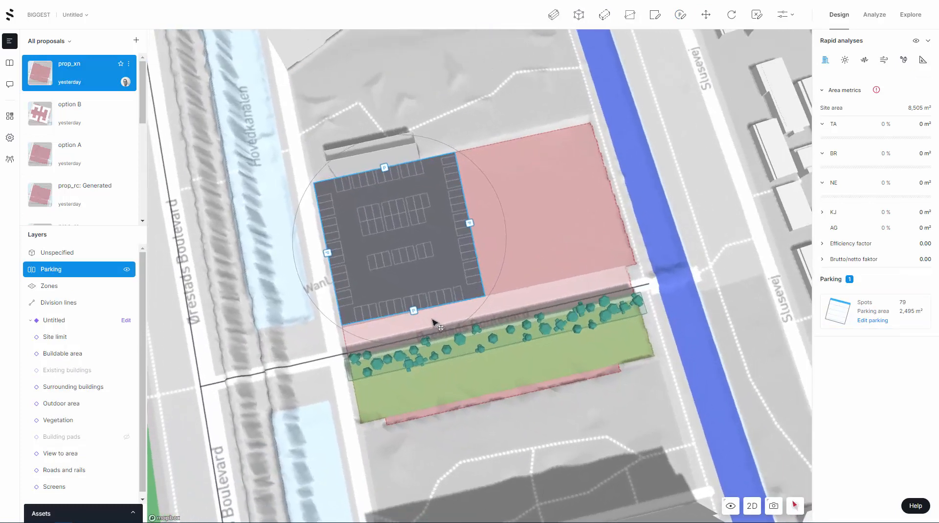
{"action": "left_click", "coordinate": [752, 506]}
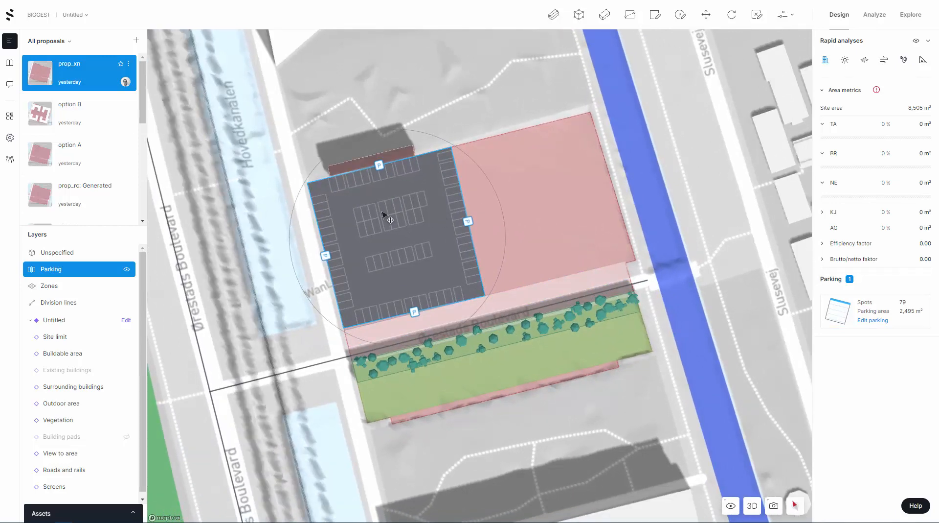
{"action": "scroll", "coordinate": [389, 218], "scroll_direction": "up", "scroll_amount": 3}
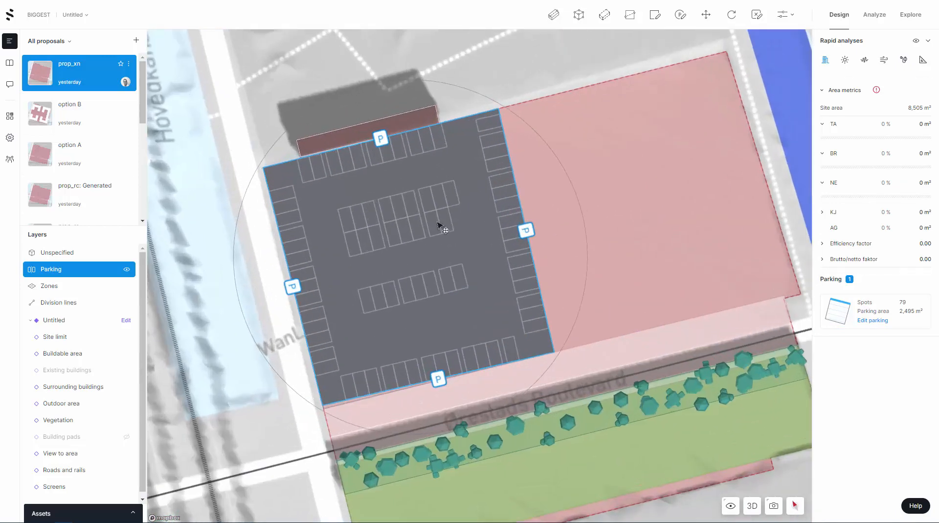
{"action": "left_click", "coordinate": [528, 232]}
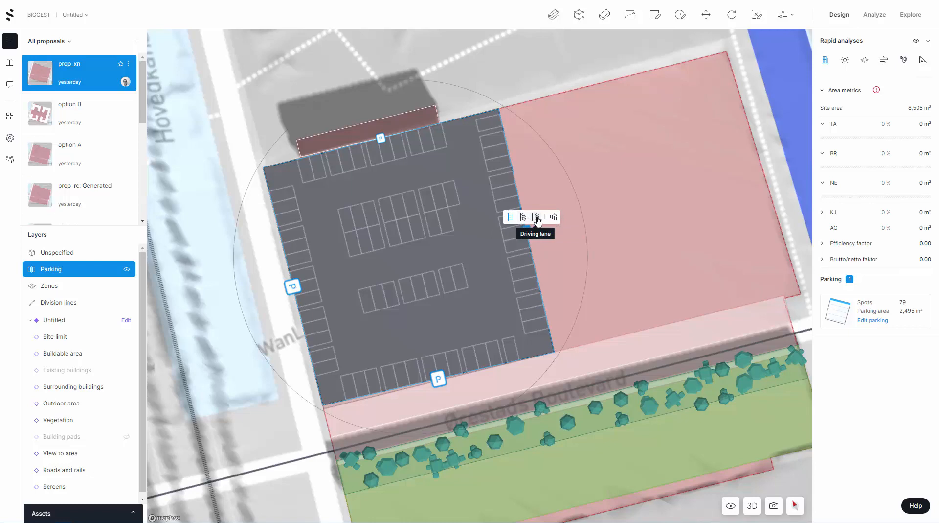
{"action": "left_click", "coordinate": [554, 218]}
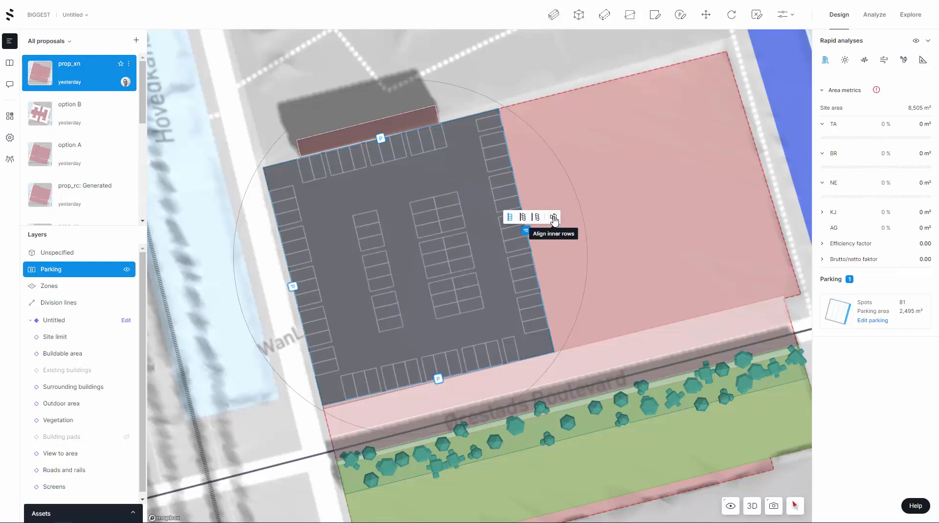
Try alternative parking layouts on the edge bordering the rest of the large site part, including parking up to edge.
{"action": "left_click", "coordinate": [538, 217]}
{"action": "left_click", "coordinate": [525, 218]}
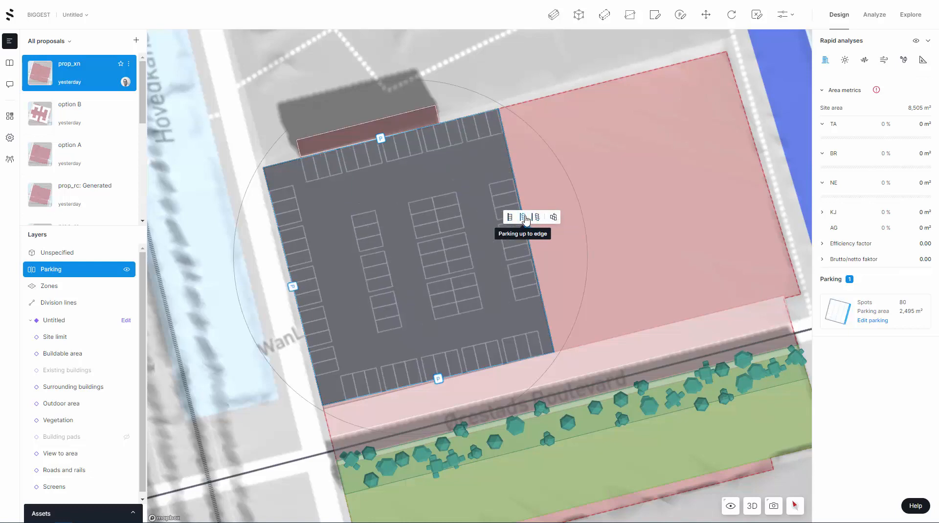
{"action": "left_click", "coordinate": [510, 216]}
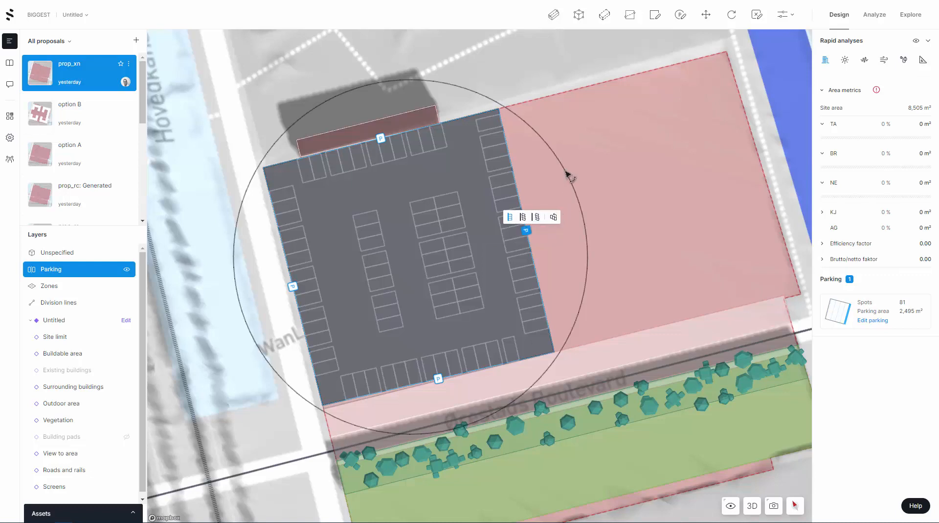
Edit the parking area with a spot width of 2.4 m, spot length of 5.2 m and angle of 45°.
{"action": "left_click", "coordinate": [863, 321]}
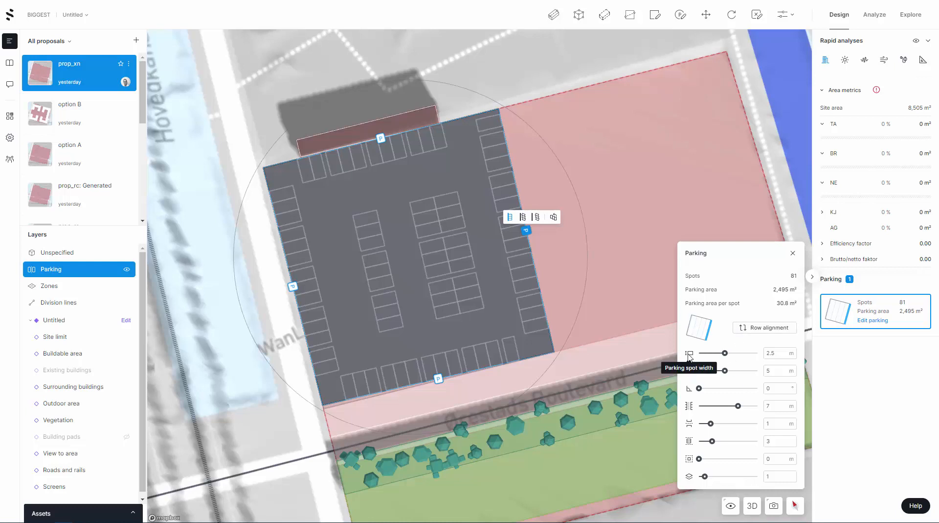
{"action": "left_click", "coordinate": [780, 352]}
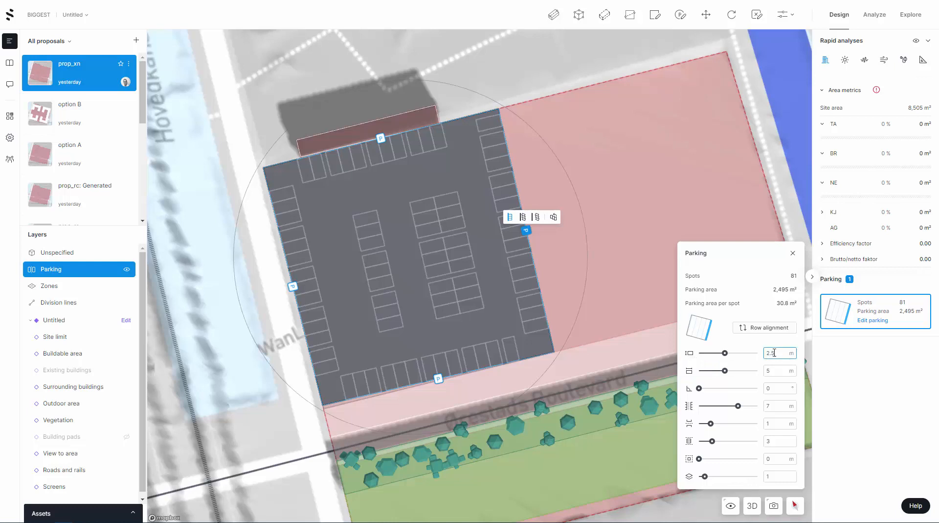
{"action": "type", "text": "2.4"}
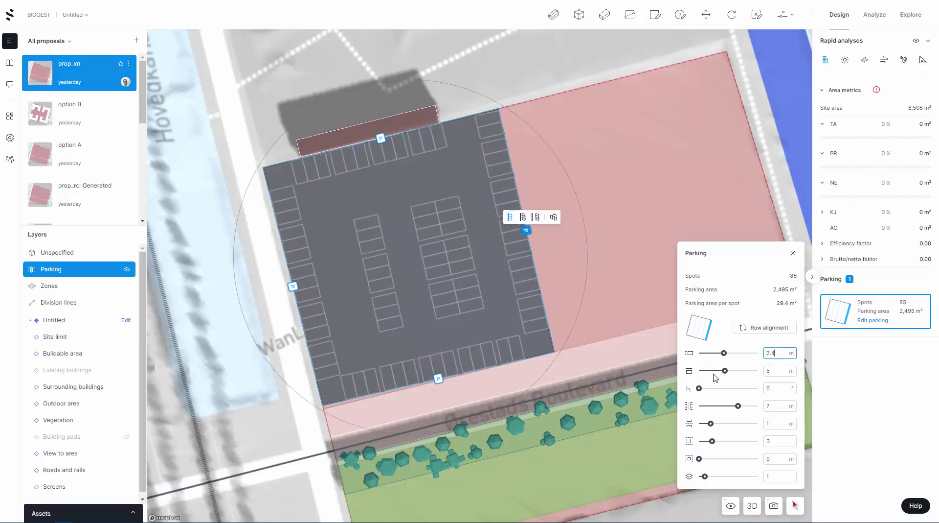
{"action": "left_click", "coordinate": [776, 371]}
{"action": "type", "text": ".2"}
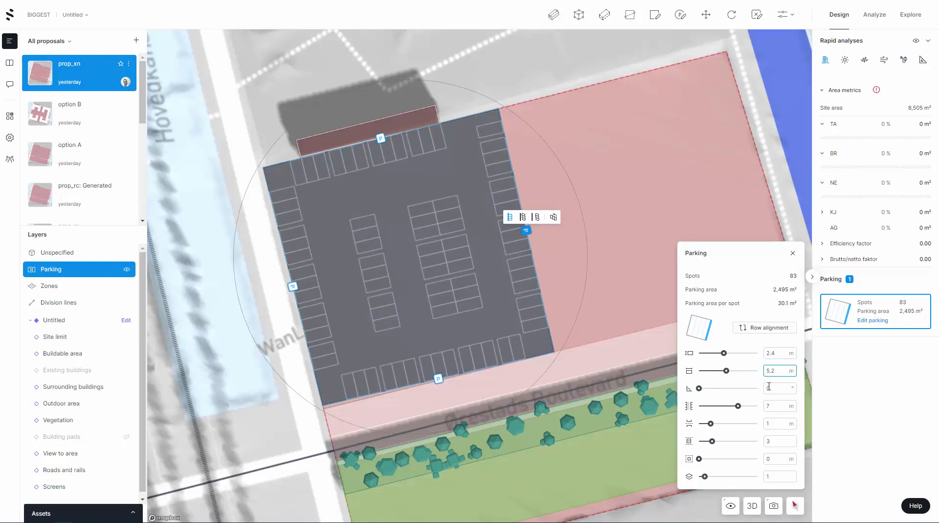
{"action": "left_click", "coordinate": [769, 387]}
{"action": "type", "text": "45"}
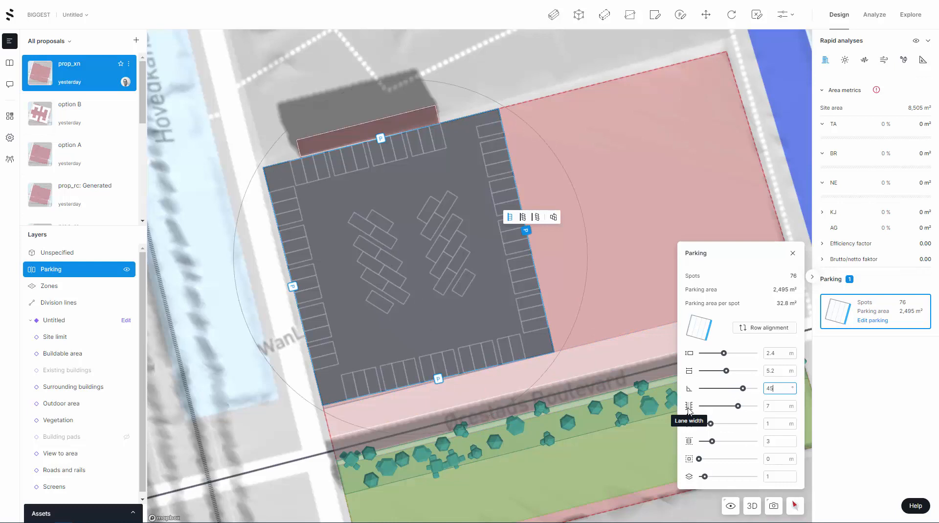
Test parking lane widths of 6, 7, 8 and 4.6 m.
{"action": "double_click", "coordinate": [773, 407]}
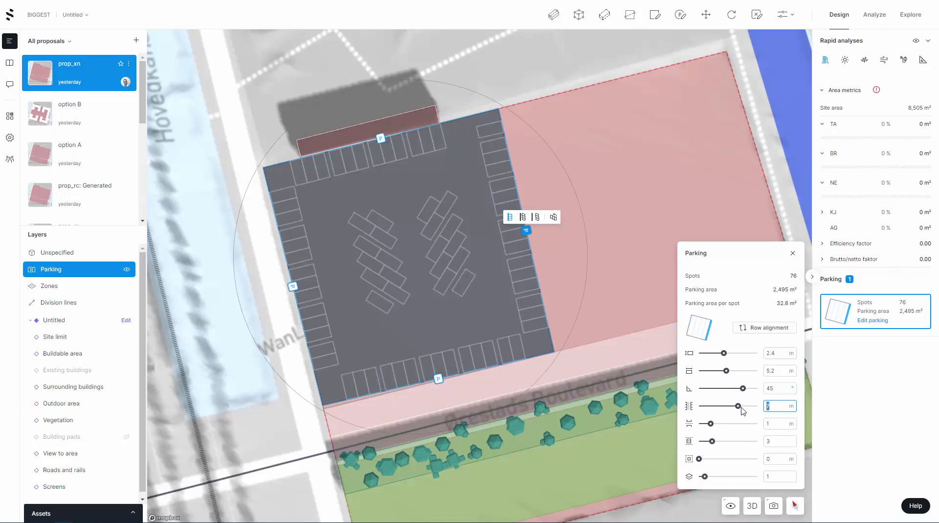
{"action": "type", "text": "6"}
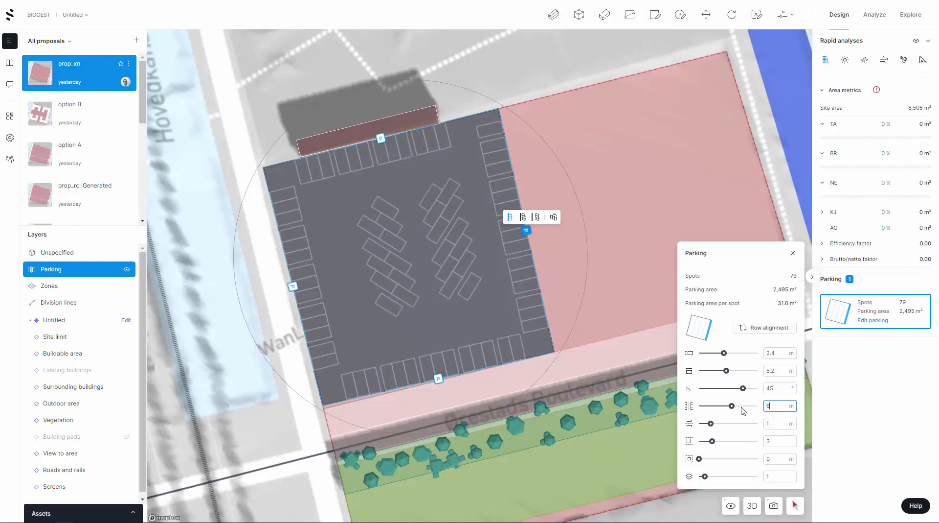
{"action": "key", "text": "BackSpace"}
{"action": "type", "text": "7"}
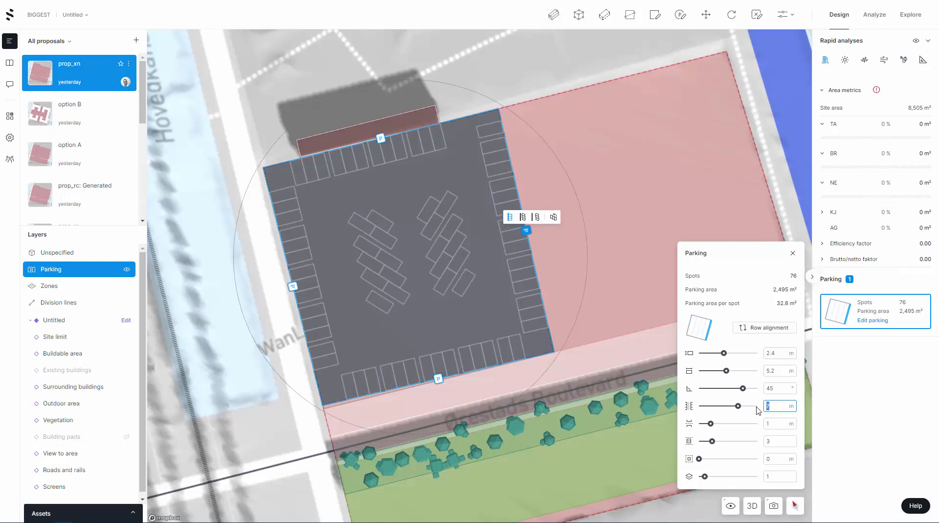
{"action": "type", "text": "8"}
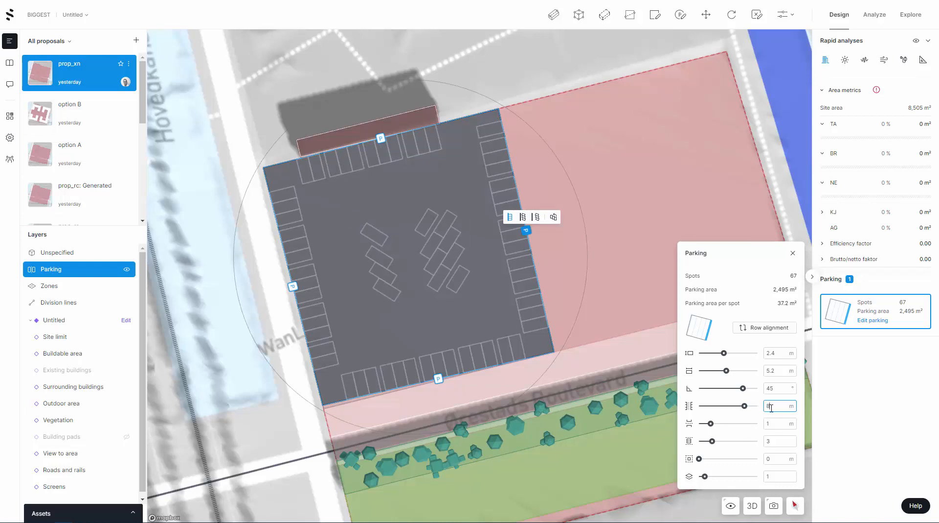
{"action": "type", "text": "6"}
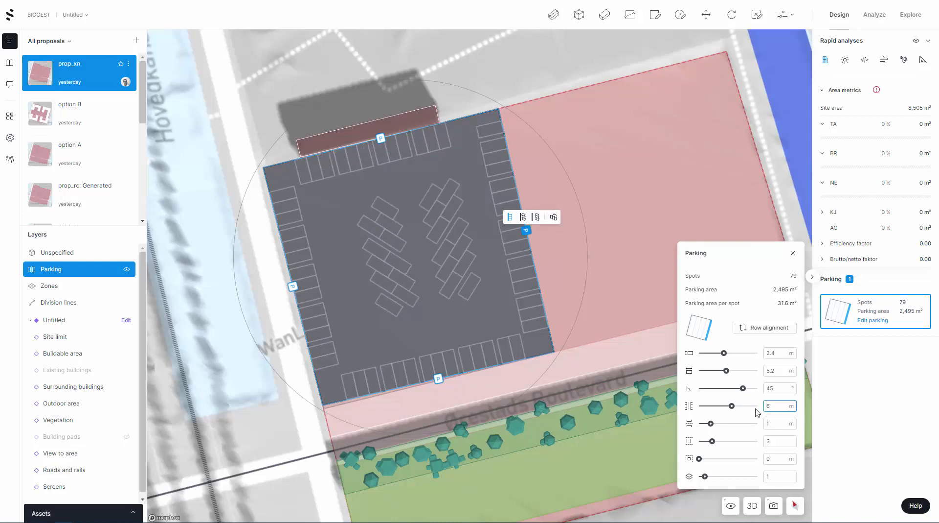
{"action": "left_click_drag", "start_coordinate": [779, 411], "coordinate": [724, 409]}
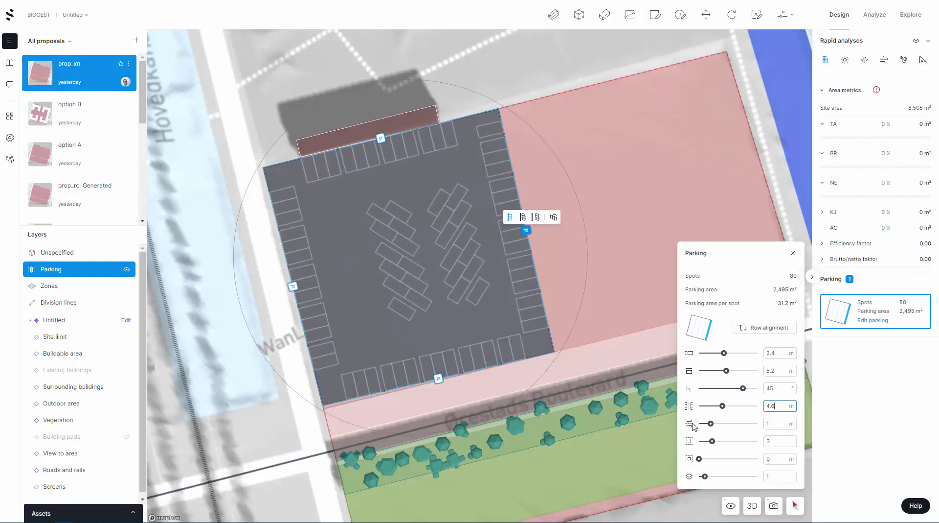
Try a column width of 1.25 m, return it to 1 m, and set the lane width to 6 m.
{"action": "mouse_move", "coordinate": [710, 424]}
{"action": "left_mouse_down"}
{"action": "mouse_move", "coordinate": [745, 424]}
{"action": "mouse_move", "coordinate": [714, 423]}
{"action": "left_mouse_up"}
{"action": "left_click", "coordinate": [769, 423]}
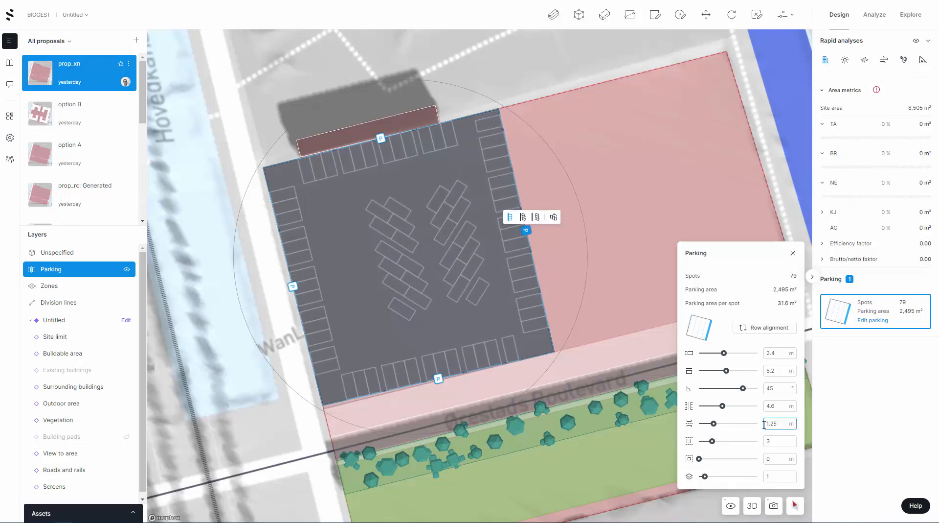
{"action": "double_click", "coordinate": [765, 424]}
{"action": "type", "text": "1"}
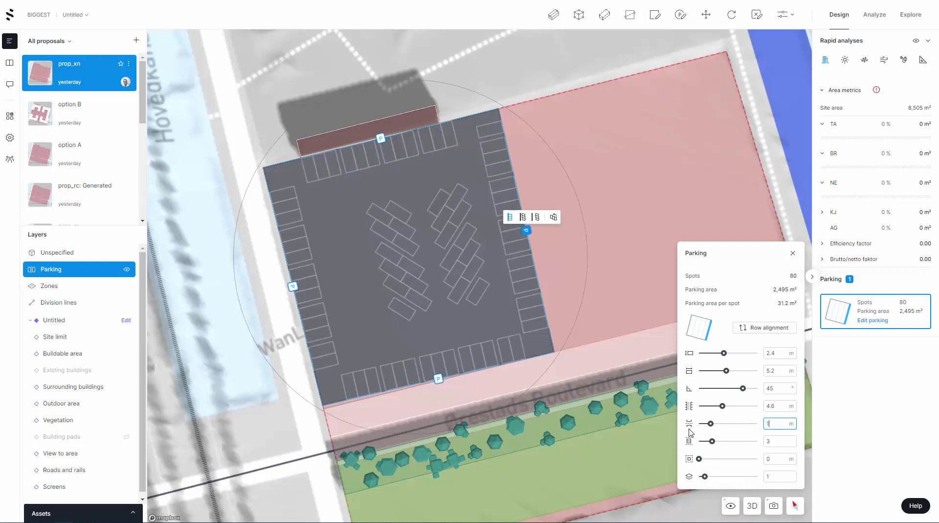
{"action": "double_click", "coordinate": [773, 406]}
{"action": "type", "text": "6"}
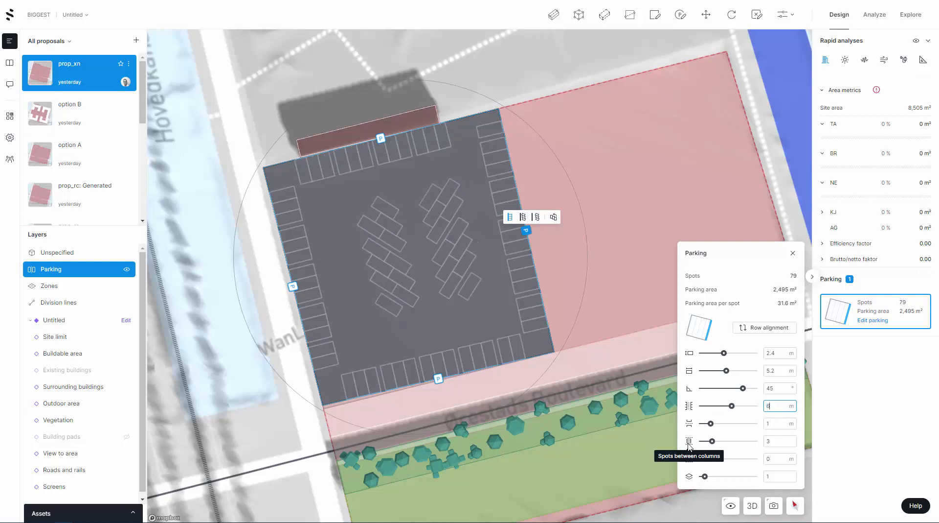
Try 6 and 4 parking spots between columns, then return the value to 3.
{"action": "left_click_drag", "start_coordinate": [712, 440], "coordinate": [735, 442]}
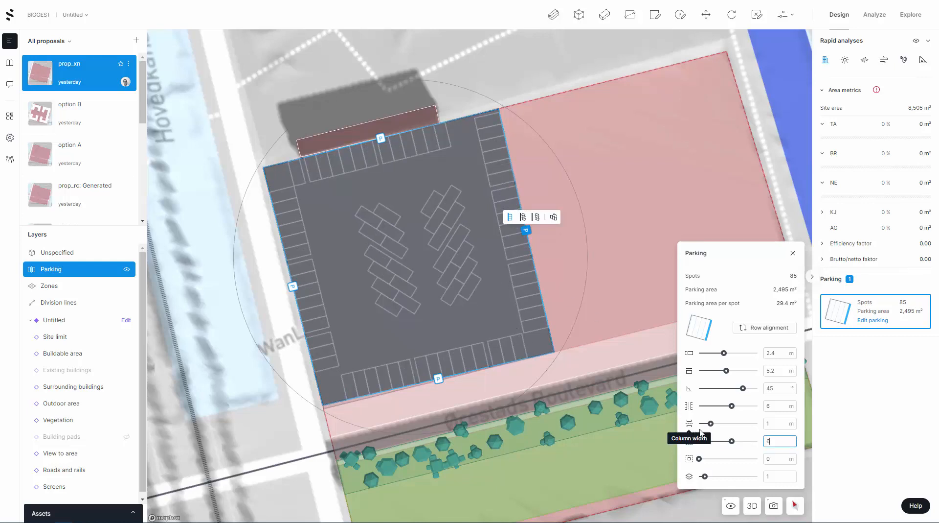
{"action": "left_click_drag", "start_coordinate": [731, 442], "coordinate": [717, 442]}
{"action": "left_click", "coordinate": [720, 443]}
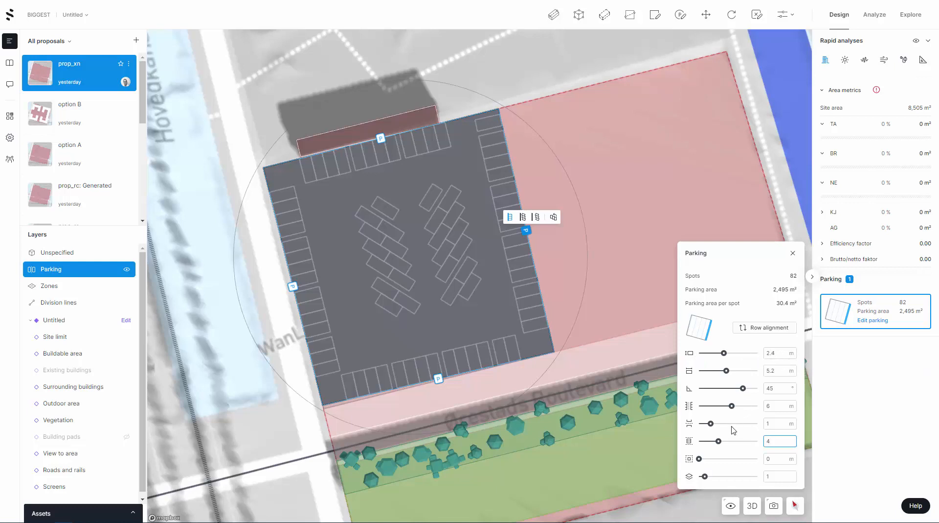
{"action": "left_click_drag", "start_coordinate": [719, 441], "coordinate": [713, 442]}
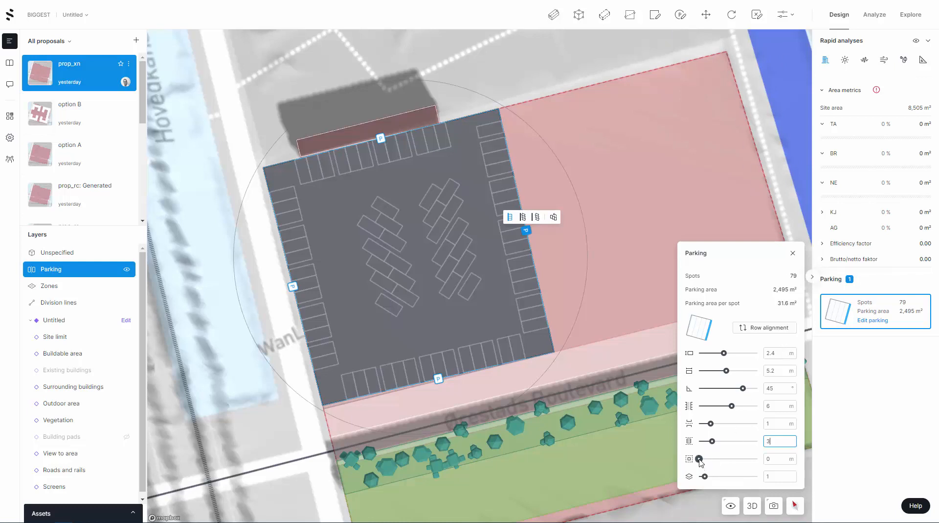
Inset the parking spots 2 m from the area's edges and set the parking to 3 levels.
{"action": "left_click_drag", "start_coordinate": [699, 458], "coordinate": [734, 459]}
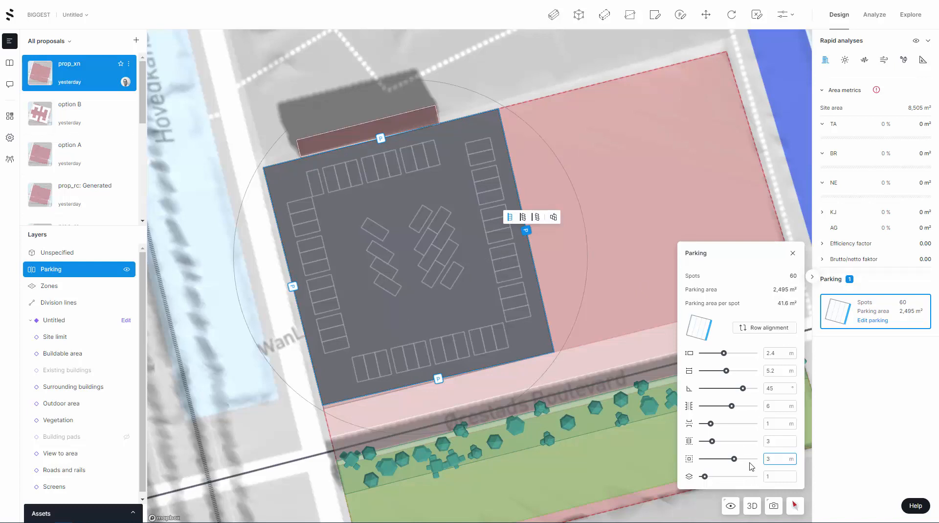
{"action": "type", "text": "2"}
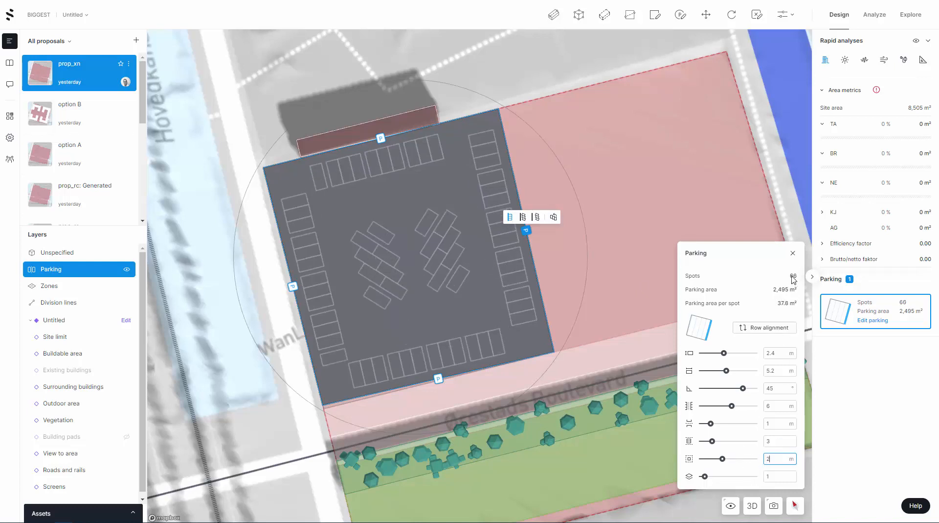
{"action": "type", "text": "3"}
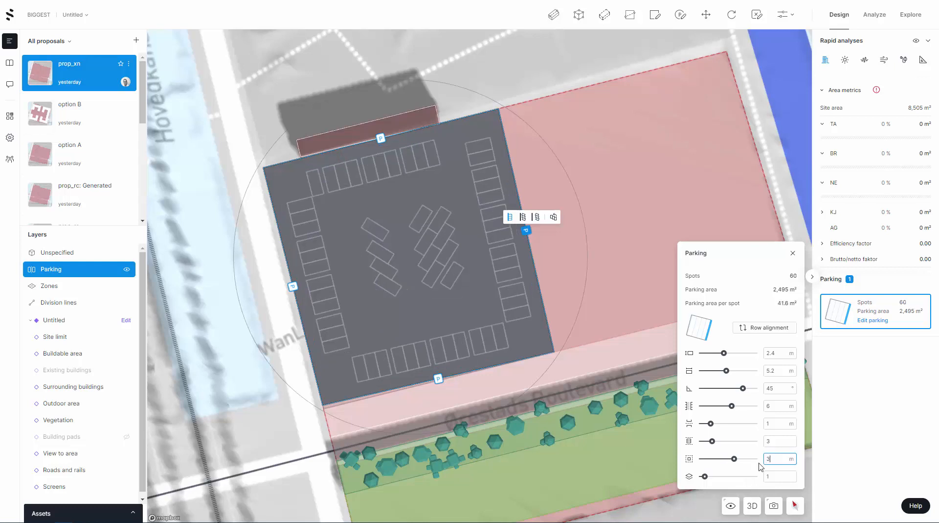
{"action": "type", "text": "2"}
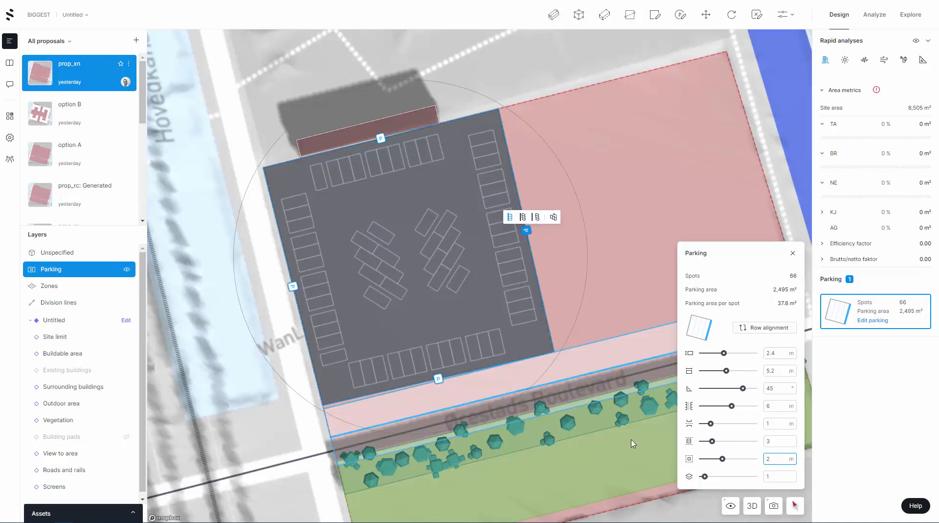
{"action": "mouse_move", "coordinate": [705, 477]}
{"action": "left_mouse_down"}
{"action": "mouse_move", "coordinate": [761, 478]}
{"action": "mouse_move", "coordinate": [717, 478]}
{"action": "left_mouse_up"}
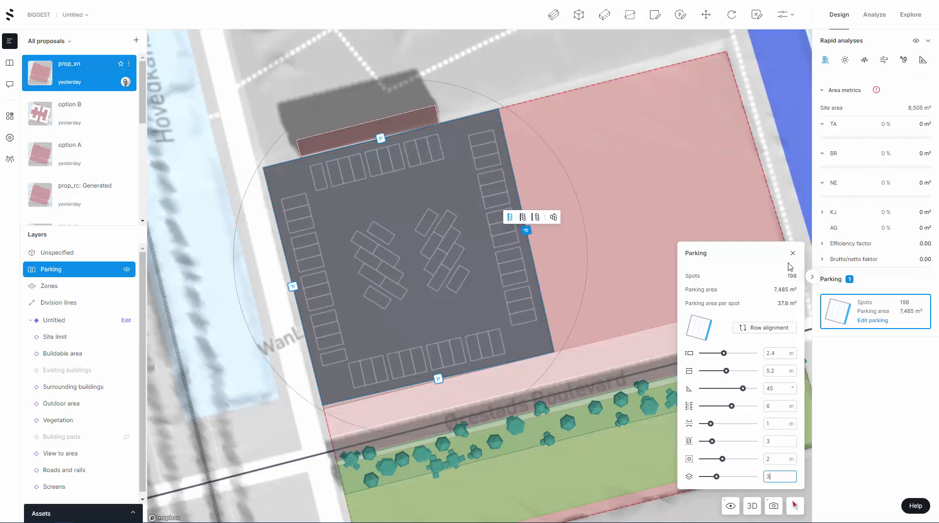
{"action": "left_click", "coordinate": [810, 286]}
{"action": "left_click", "coordinate": [793, 253]}
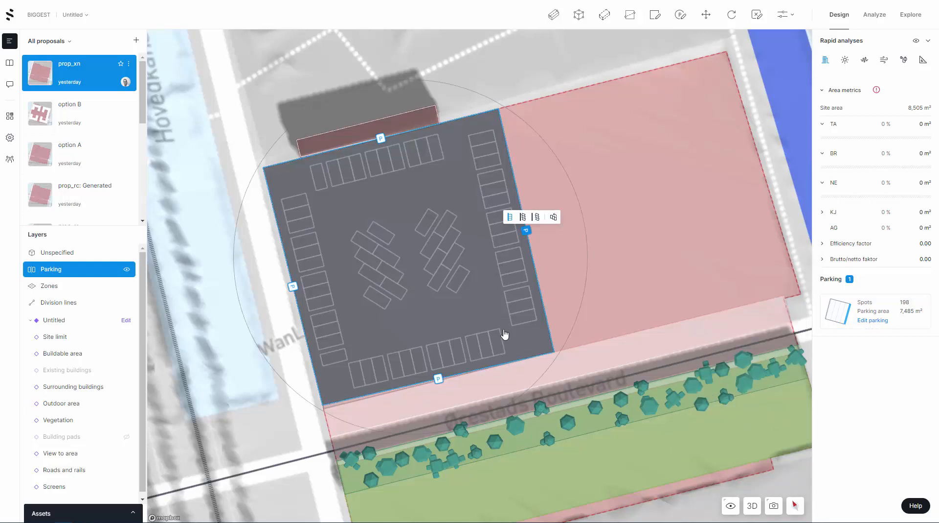
Switch to the 3D view and select the parking area to examine it from an angle.
{"action": "left_click", "coordinate": [635, 341]}
{"action": "left_click", "coordinate": [752, 506]}
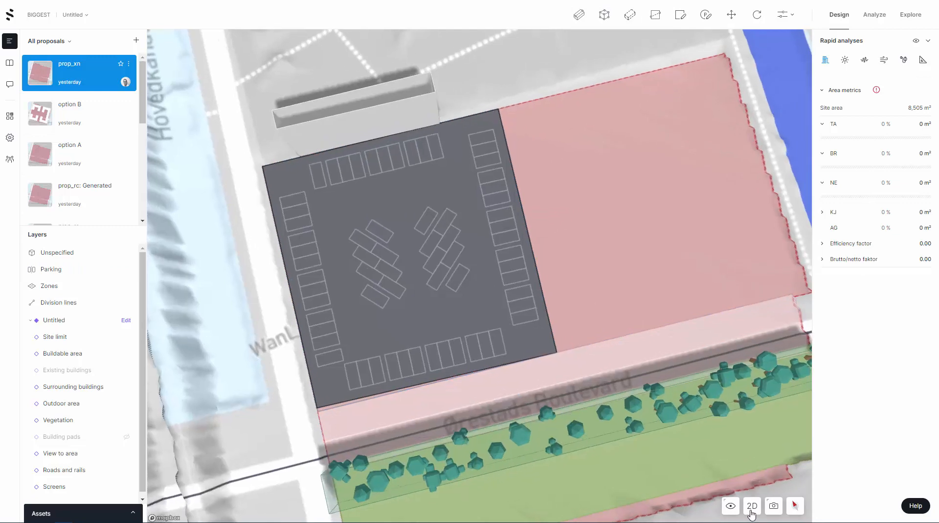
{"action": "left_click_drag", "start_coordinate": [402, 394], "coordinate": [425, 351]}
{"action": "left_click", "coordinate": [398, 314]}
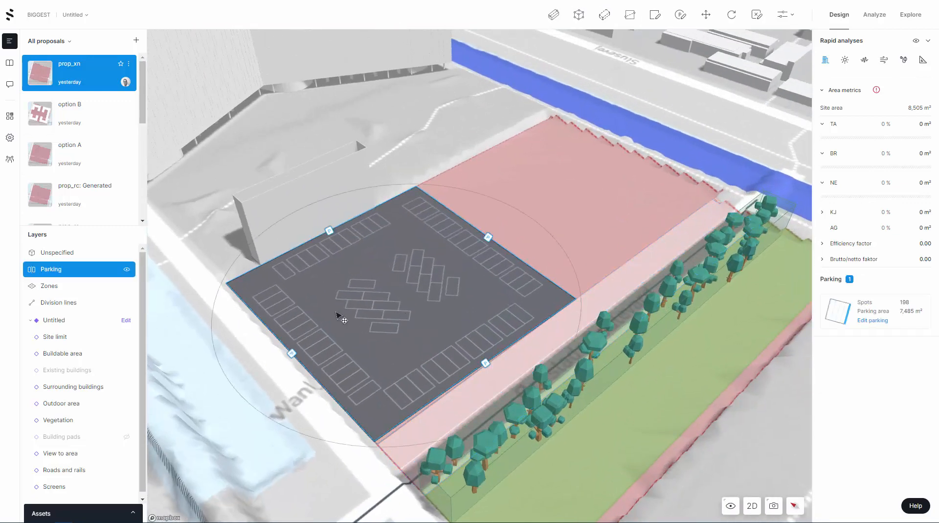
Hide the parking layer and show it again.
{"action": "left_click", "coordinate": [127, 270]}
{"action": "left_click", "coordinate": [128, 271]}
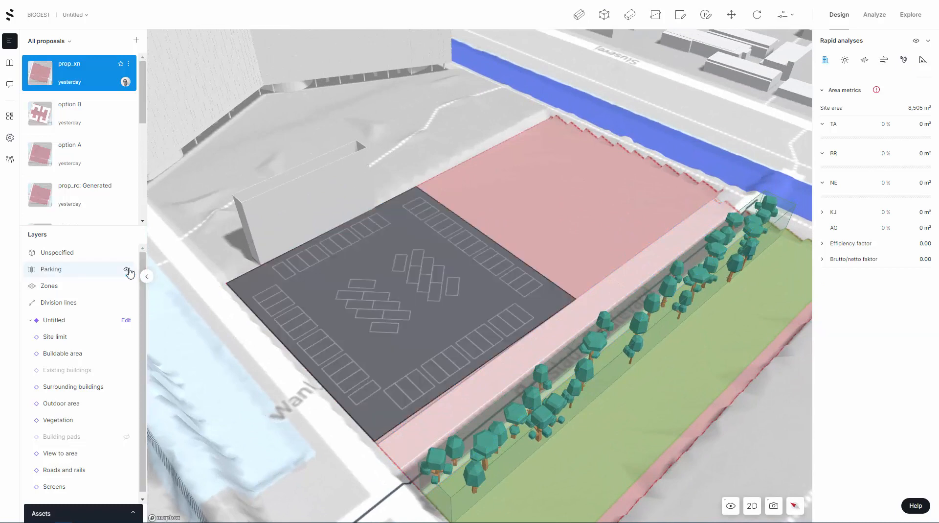
{"action": "left_click", "coordinate": [128, 271]}
{"action": "left_click", "coordinate": [127, 270]}
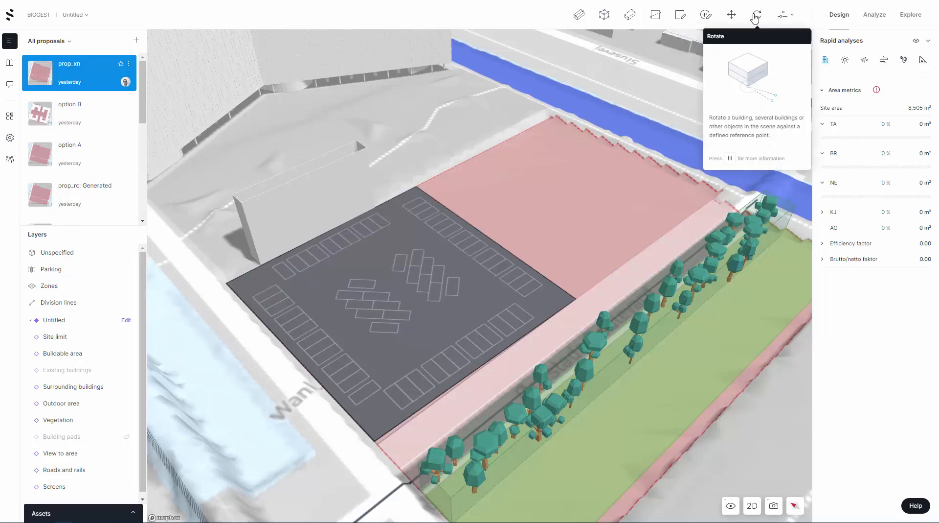
{"action": "left_click", "coordinate": [783, 15]}
{"action": "mouse_move", "coordinate": [716, 60]}
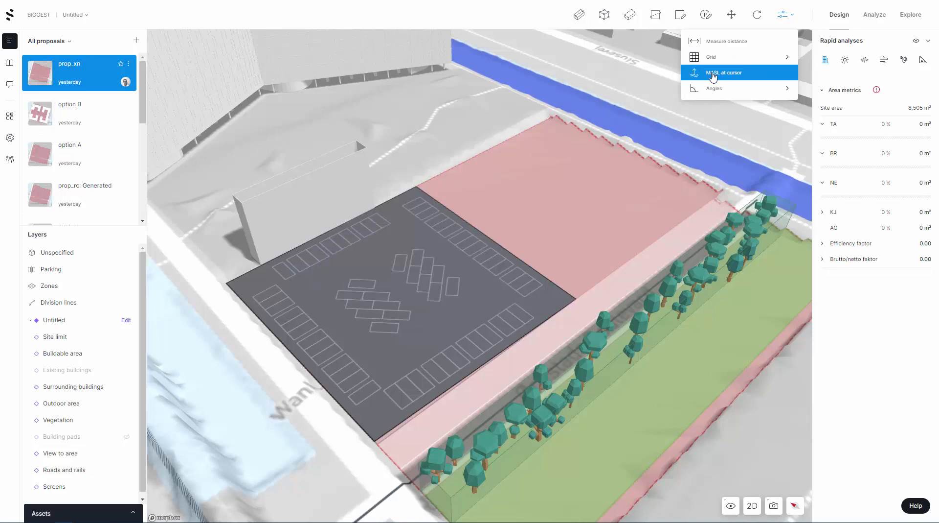
{"action": "mouse_move", "coordinate": [716, 91]}
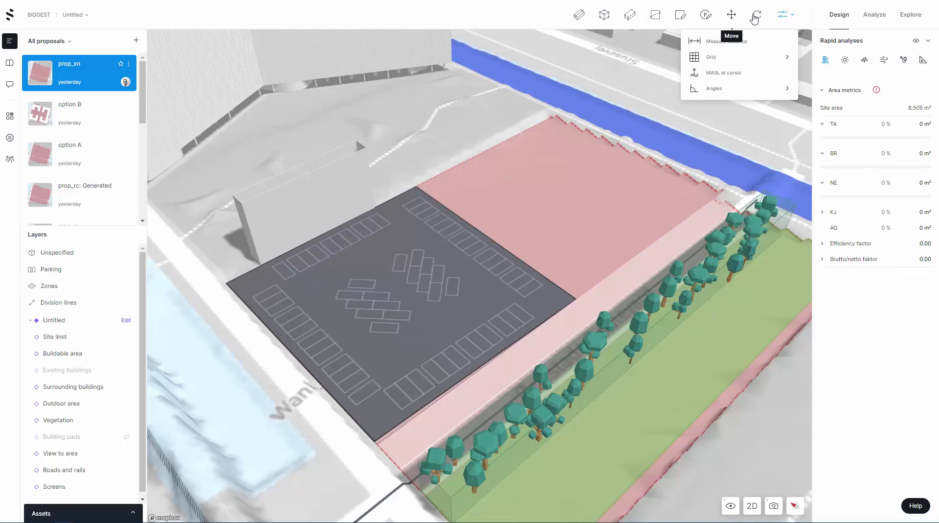
Hide the parking layer, generate auto buildings on the large site part and select them.
{"action": "left_click", "coordinate": [126, 269]}
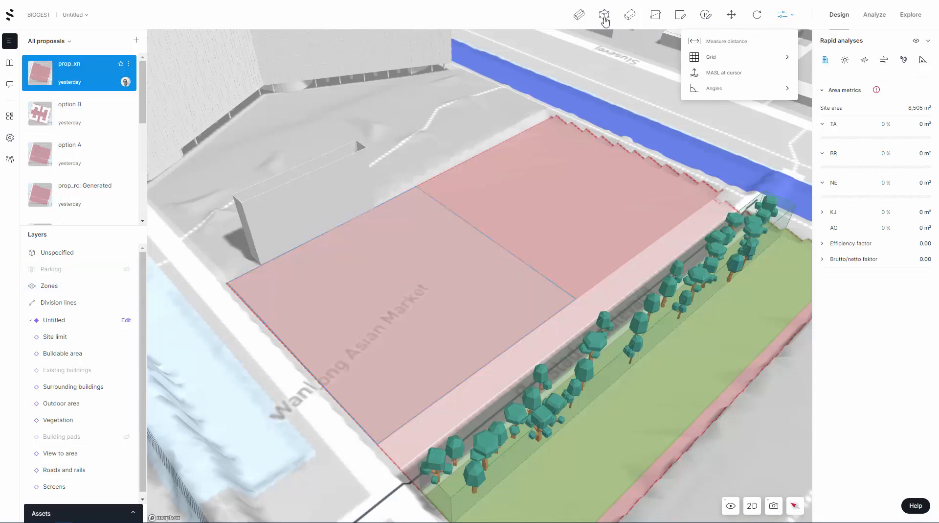
{"action": "left_click", "coordinate": [631, 16]}
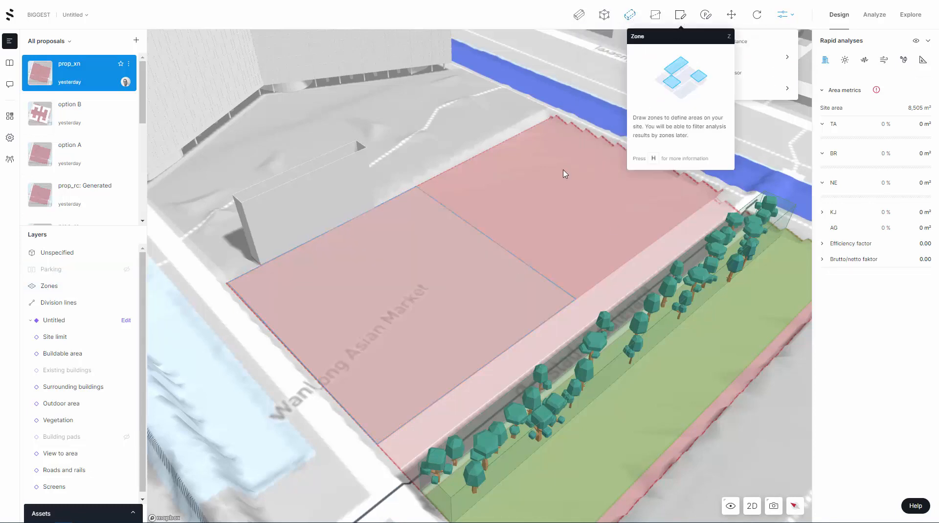
{"action": "left_click", "coordinate": [430, 281]}
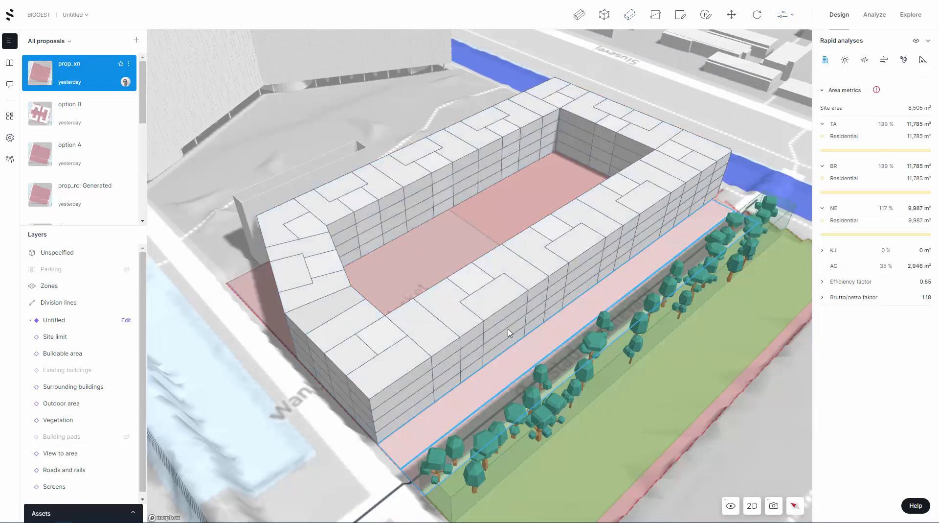
{"action": "left_click", "coordinate": [429, 339]}
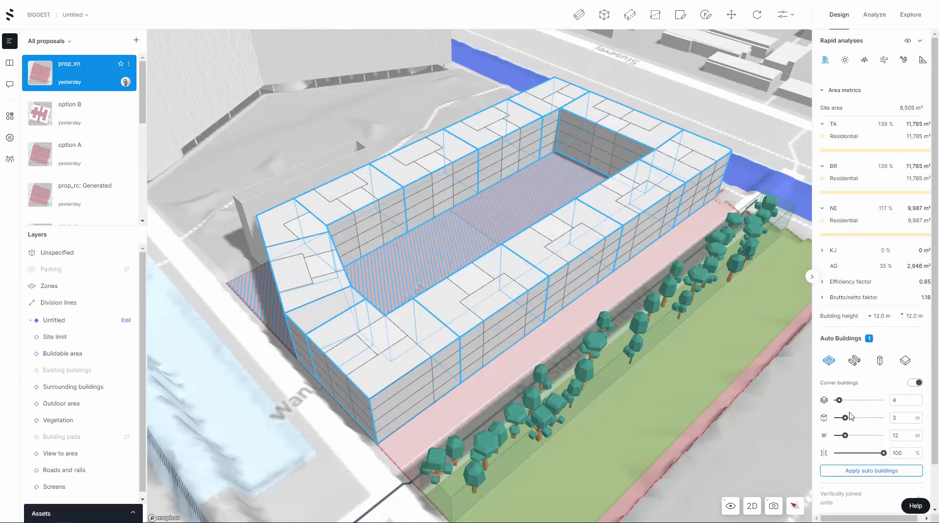
Reduce the auto buildings' perimeter fill to 51% and apply them as regular buildings.
{"action": "left_click_drag", "start_coordinate": [880, 458], "coordinate": [860, 453]}
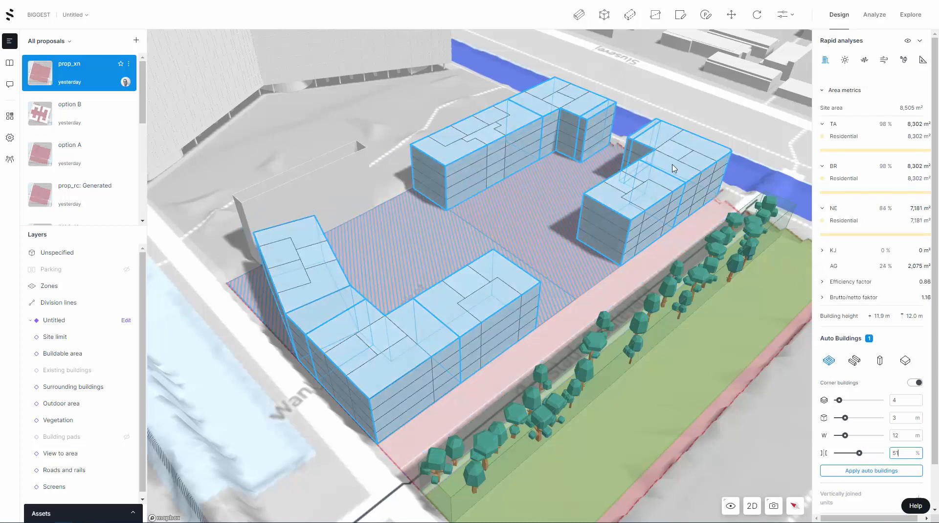
{"action": "left_click", "coordinate": [588, 296]}
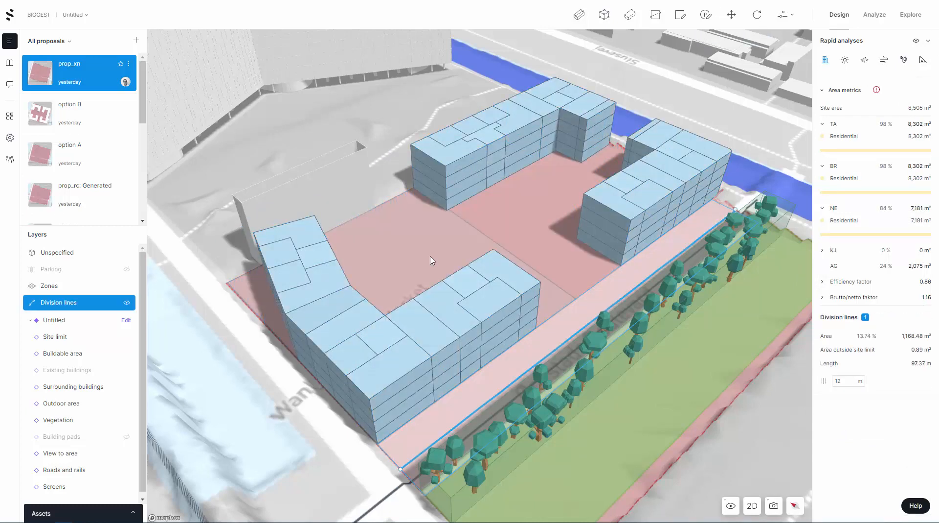
{"action": "left_click", "coordinate": [478, 142]}
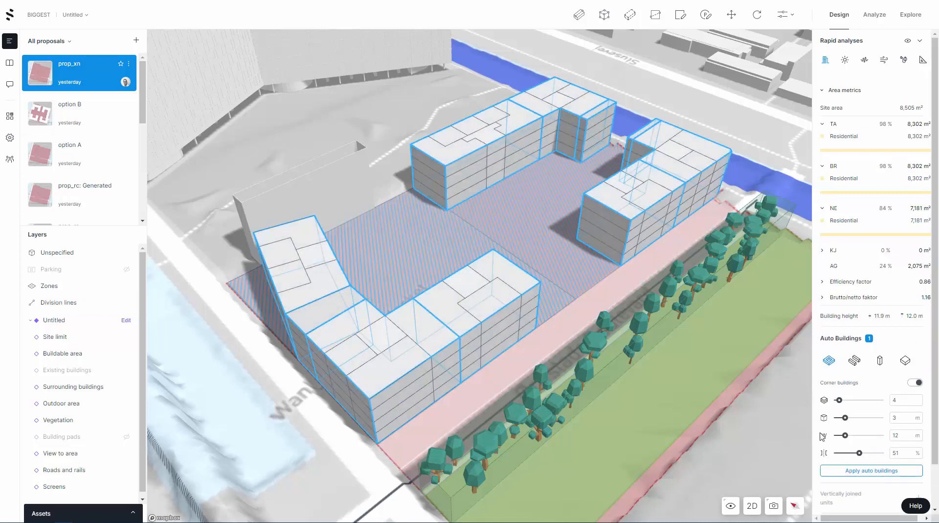
{"action": "left_click", "coordinate": [872, 470]}
Move the L-shaped building by the canal 12 m from its courtyard-side end corner, along its long wing away from the canal.
{"action": "left_click", "coordinate": [474, 139]}
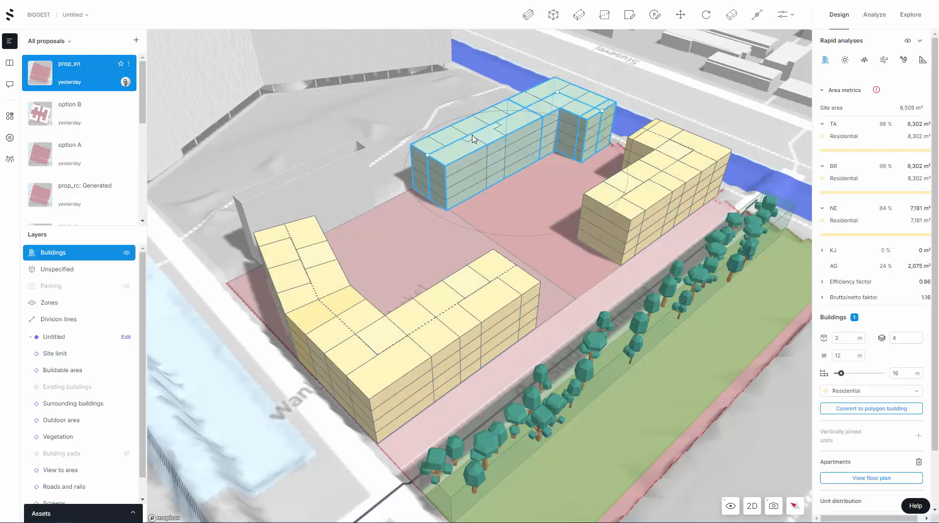
{"action": "left_click", "coordinate": [681, 14]}
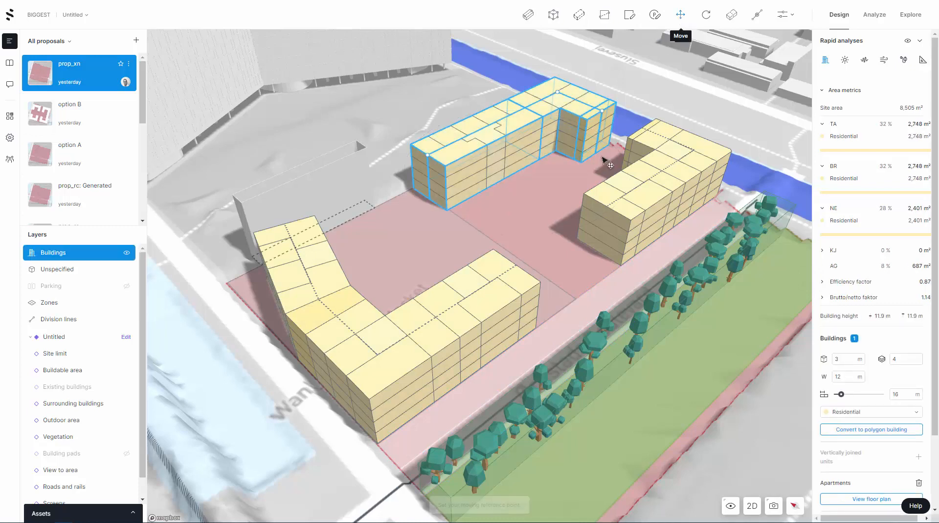
{"action": "left_click", "coordinate": [446, 211]}
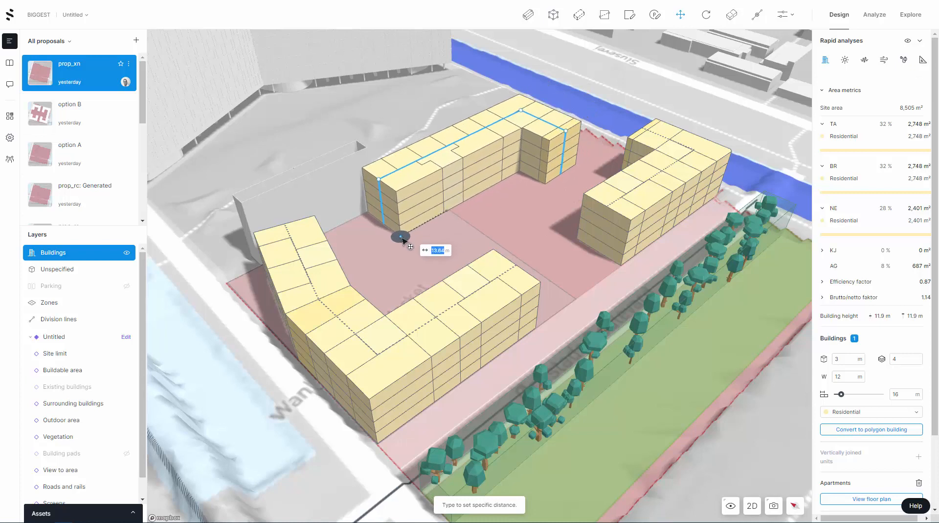
{"action": "type", "text": "12"}
{"action": "key", "text": "Return"}
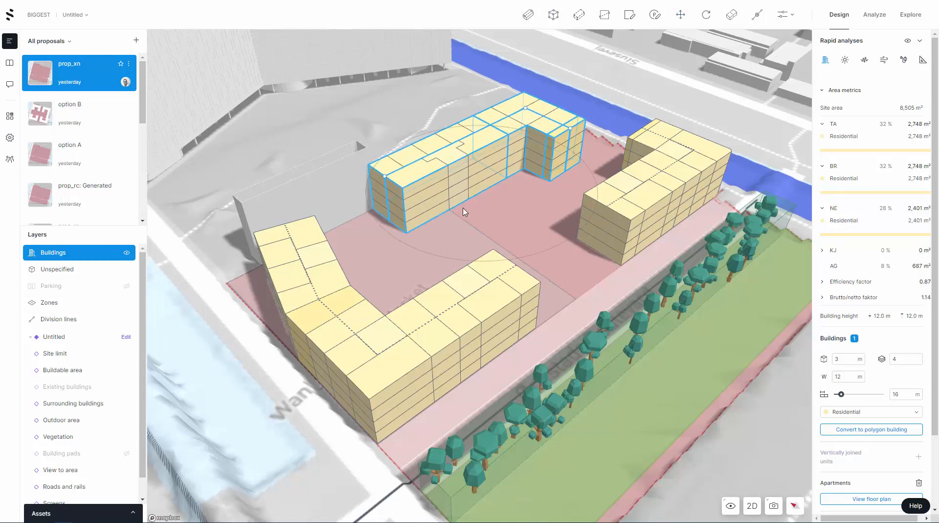
Rotate the moved L-shaped building by 345° about the courtyard-side corner of its free end.
{"action": "left_click", "coordinate": [706, 16]}
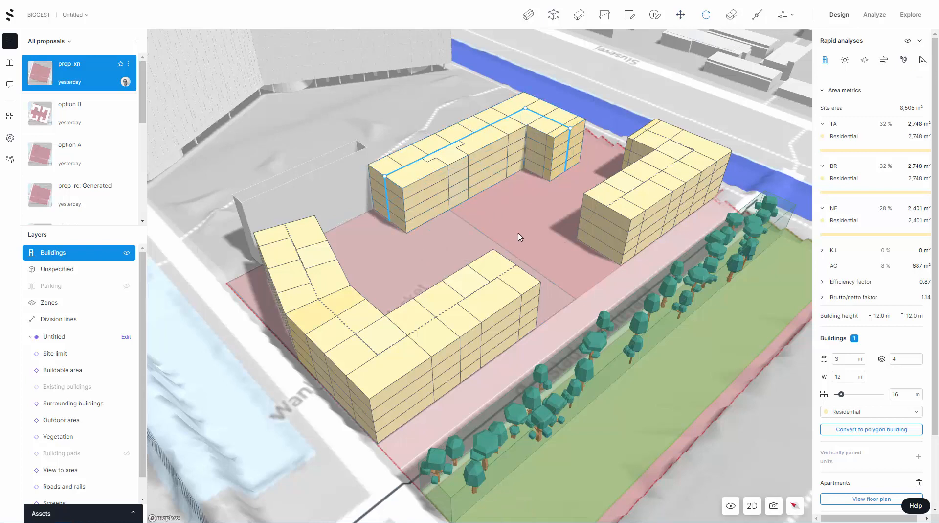
{"action": "left_click", "coordinate": [406, 234]}
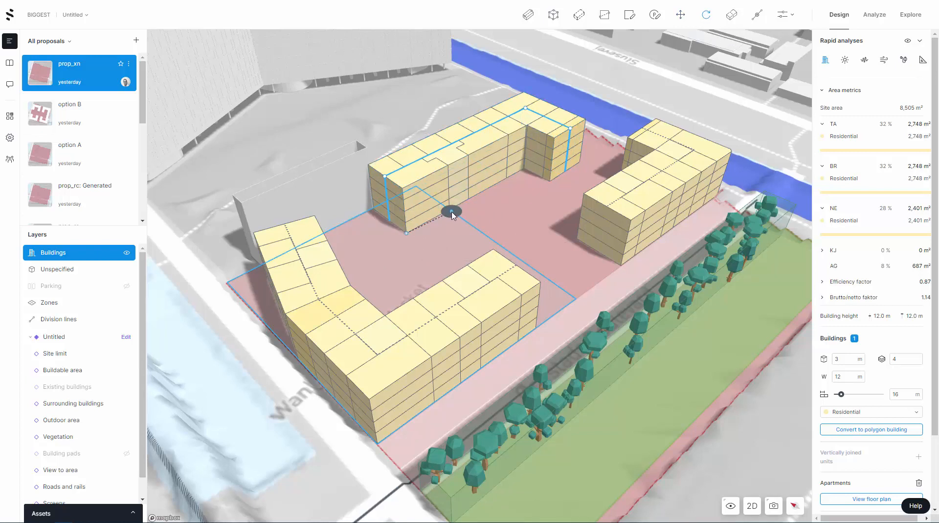
{"action": "left_click", "coordinate": [468, 200]}
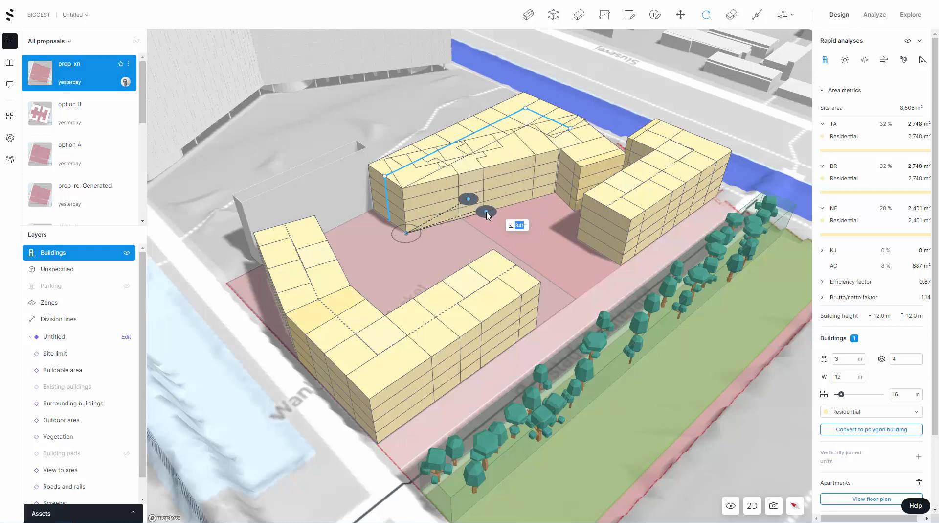
{"action": "type", "text": "345"}
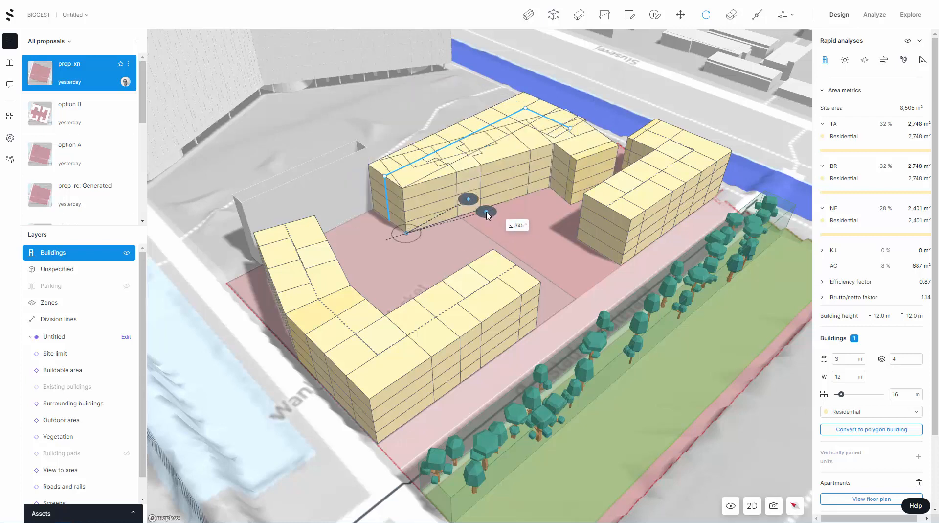
{"action": "left_click", "coordinate": [486, 213]}
{"action": "left_click", "coordinate": [507, 231]}
{"action": "right_click_drag", "start_coordinate": [508, 230], "coordinate": [563, 213]}
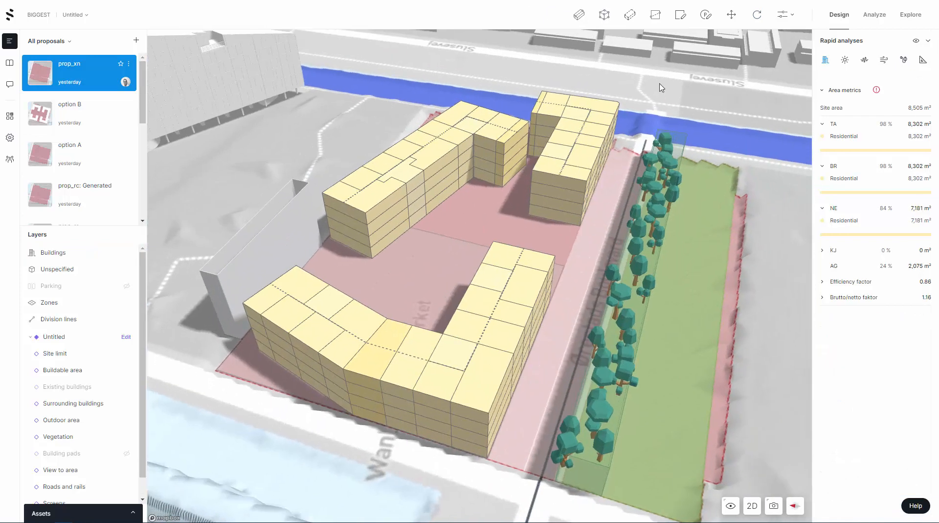
Add two section divisions near the free end of the L-shaped building's long wing.
{"action": "left_click", "coordinate": [429, 149]}
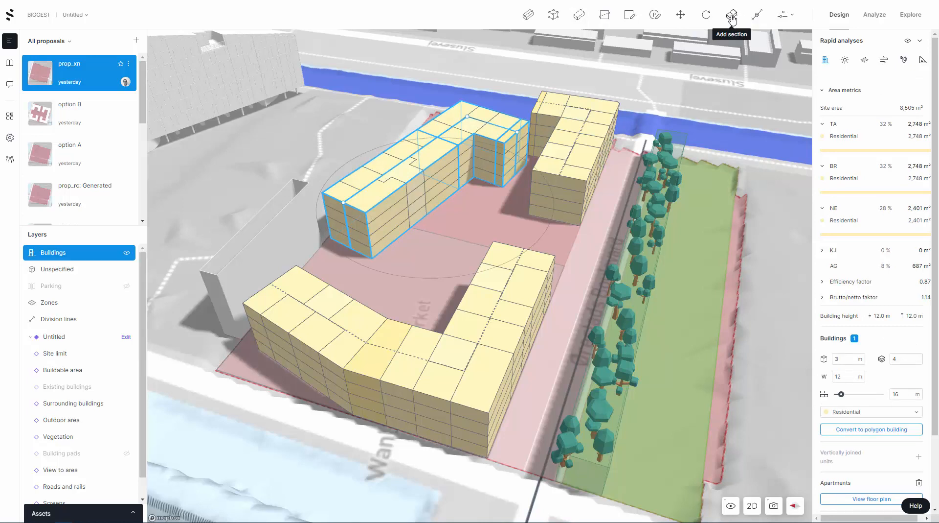
{"action": "left_click", "coordinate": [732, 16]}
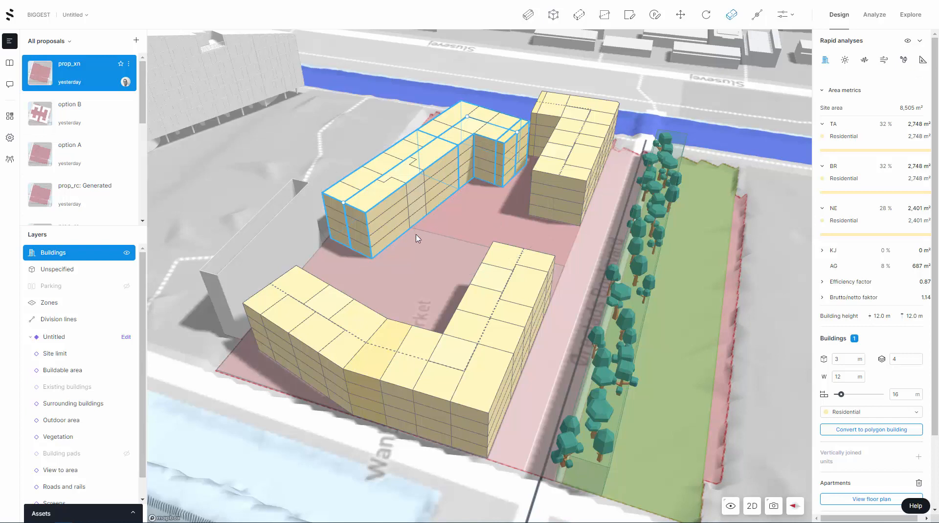
{"action": "left_click", "coordinate": [412, 207]}
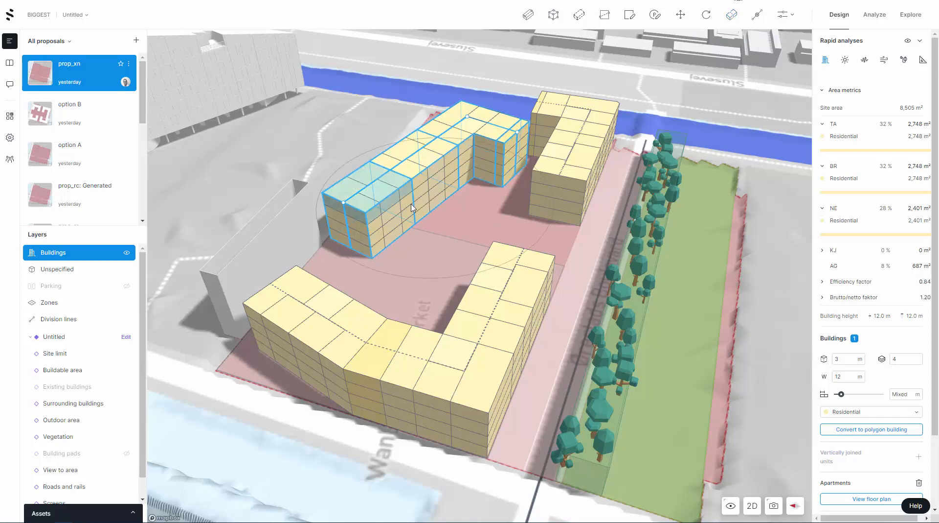
{"action": "left_click", "coordinate": [732, 15]}
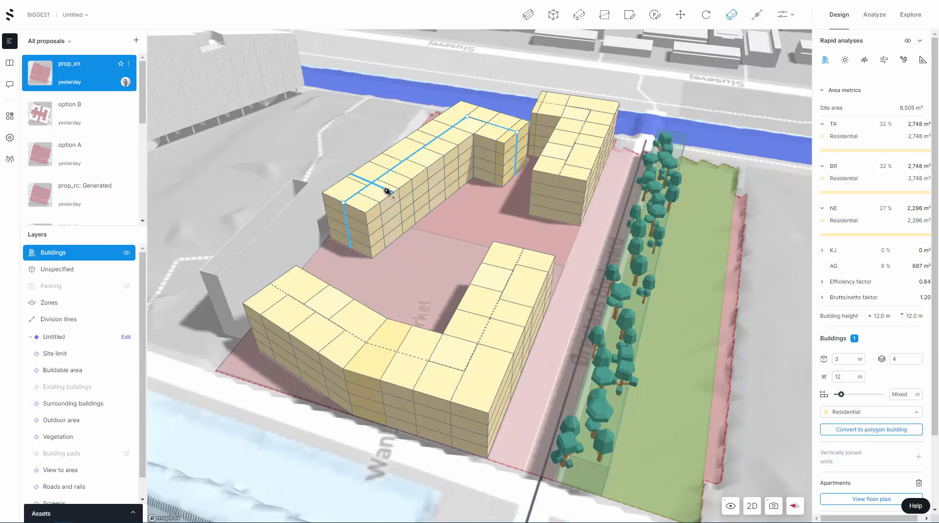
{"action": "left_click", "coordinate": [367, 199]}
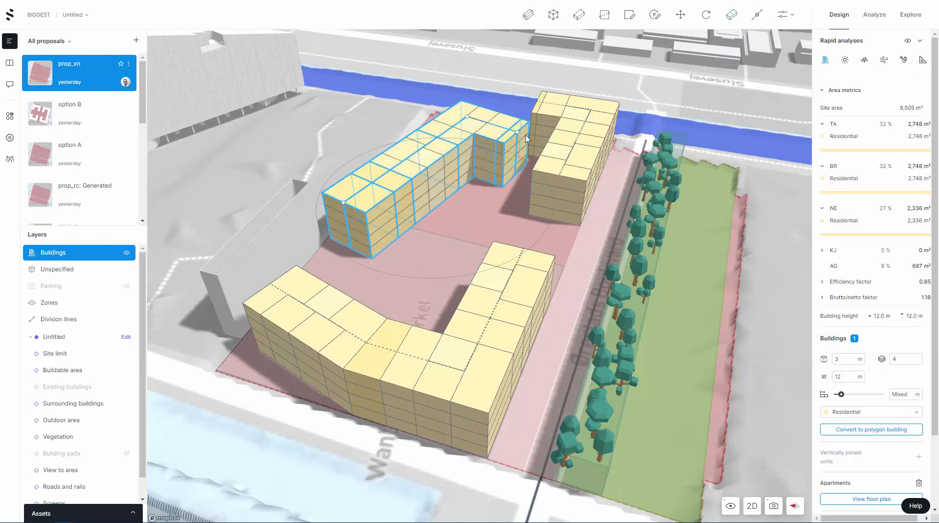
Add three points to the L-shaped building's centerline: near the free end, on the short wing and before the corner.
{"action": "left_click", "coordinate": [756, 16]}
{"action": "scroll", "coordinate": [369, 212], "scroll_direction": "up", "scroll_amount": 2}
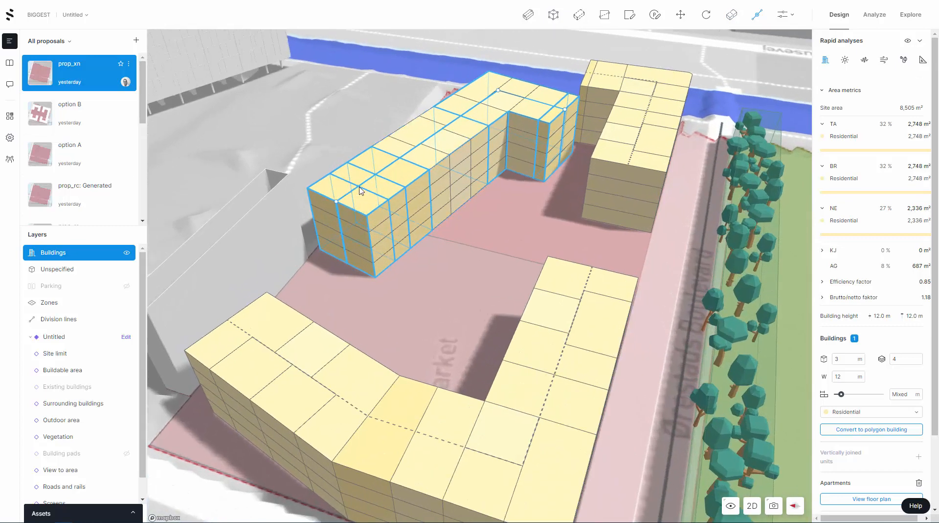
{"action": "scroll", "coordinate": [402, 189], "scroll_direction": "up", "scroll_amount": 2}
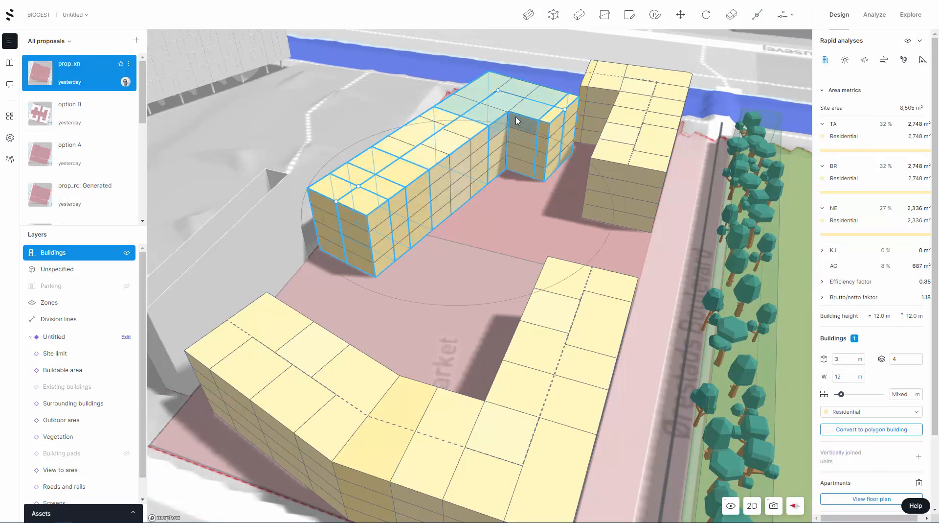
{"action": "left_click", "coordinate": [757, 14]}
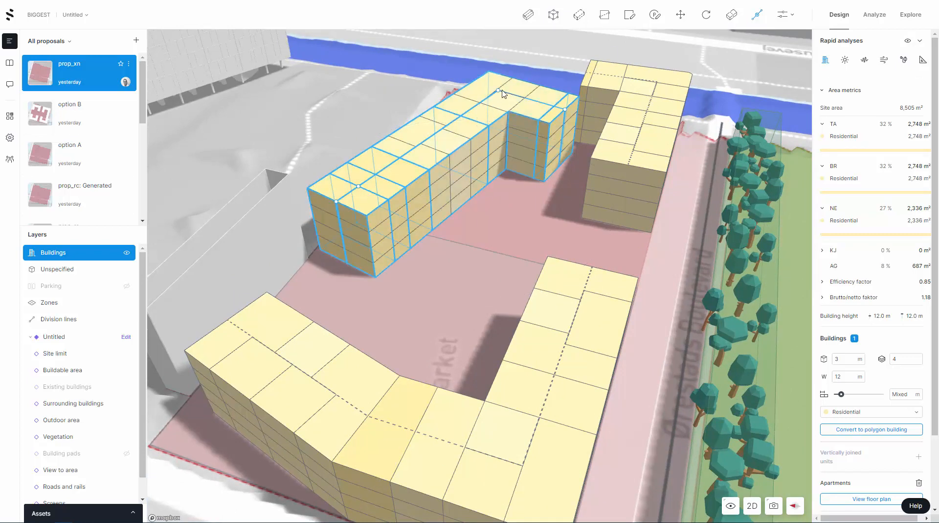
{"action": "left_click", "coordinate": [538, 103]}
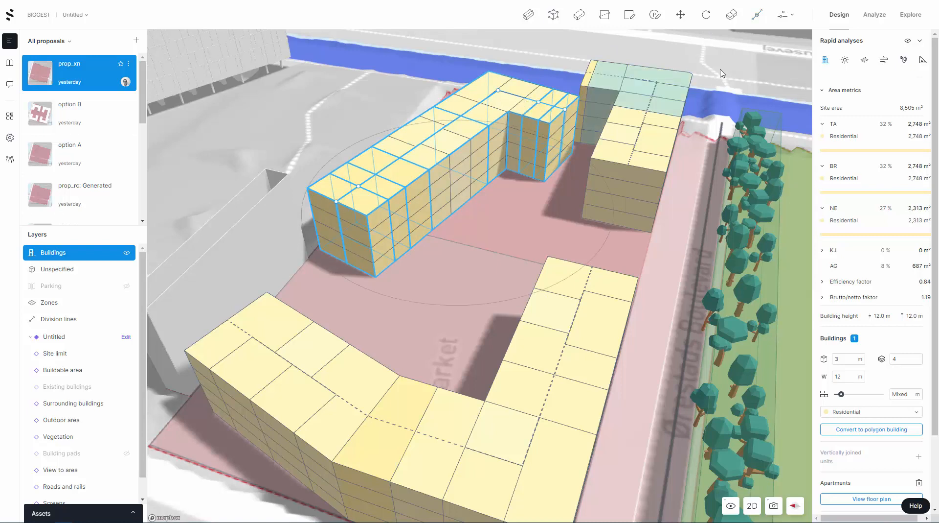
{"action": "left_click", "coordinate": [757, 15]}
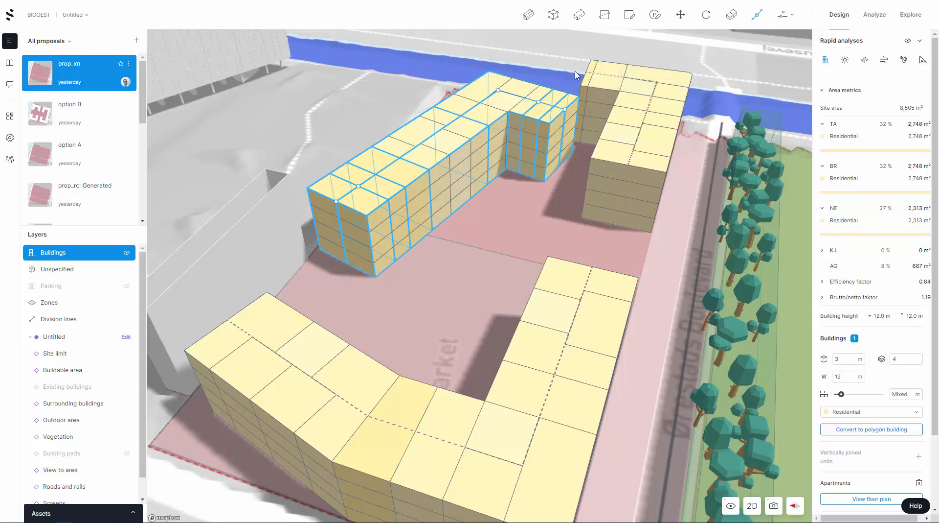
{"action": "left_click", "coordinate": [472, 110]}
{"action": "left_click", "coordinate": [480, 246]}
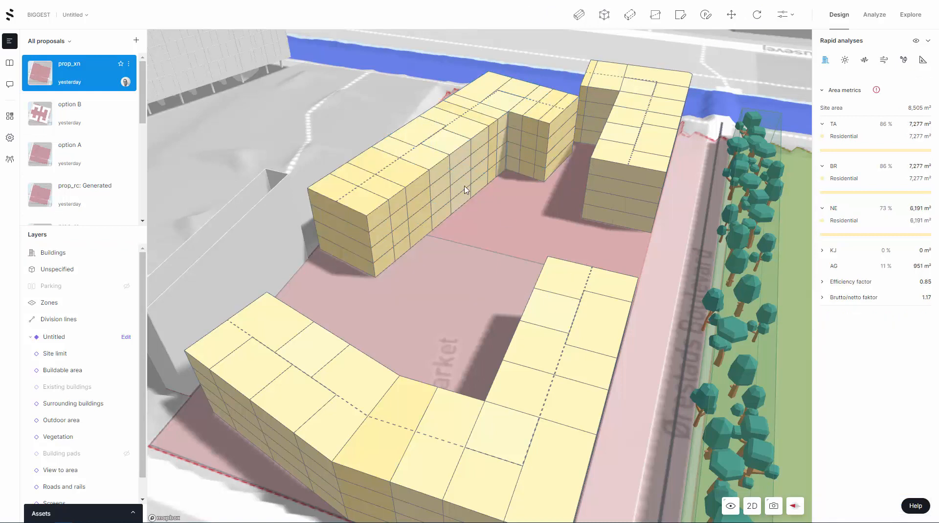
Delete the top-floor unit of the second section and one floor unit of the end section on the long wing.
{"action": "scroll", "coordinate": [367, 195], "scroll_direction": "up", "scroll_amount": 5}
{"action": "left_click", "coordinate": [356, 197]}
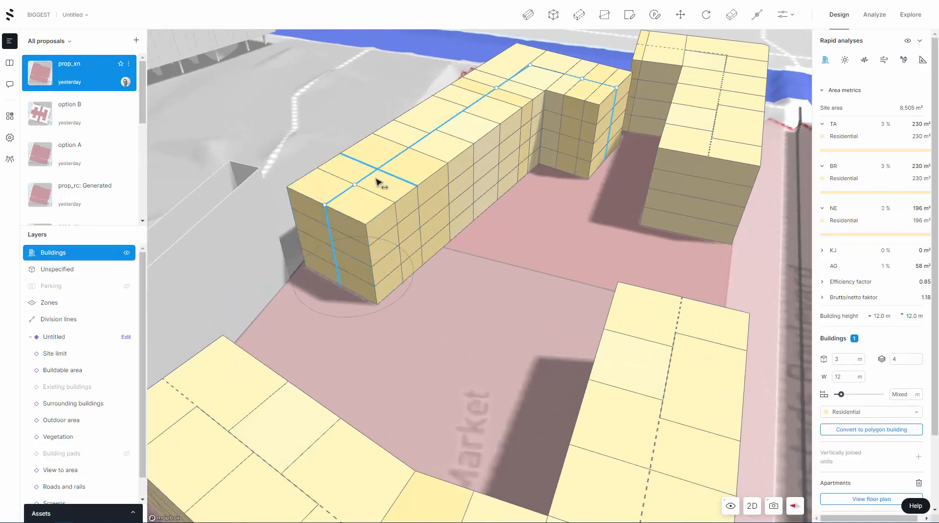
{"action": "left_click", "coordinate": [410, 205]}
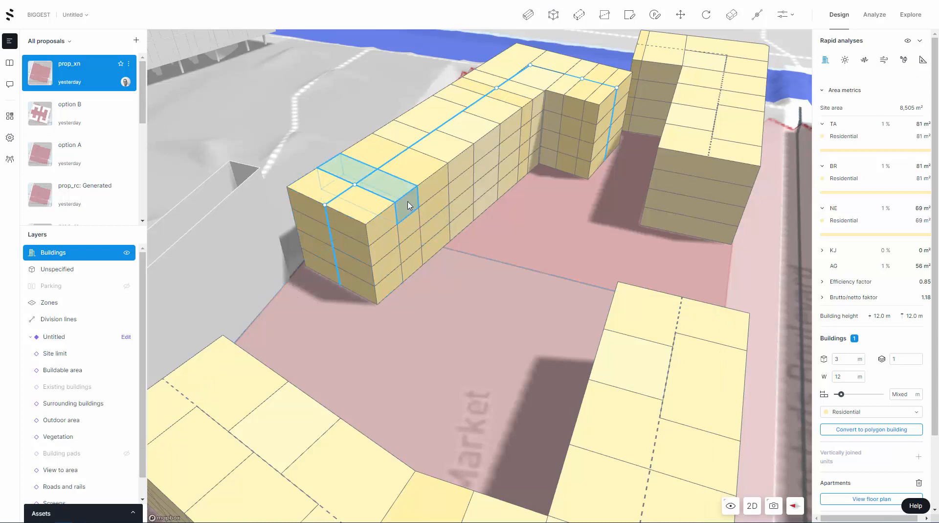
{"action": "key", "text": "Delete"}
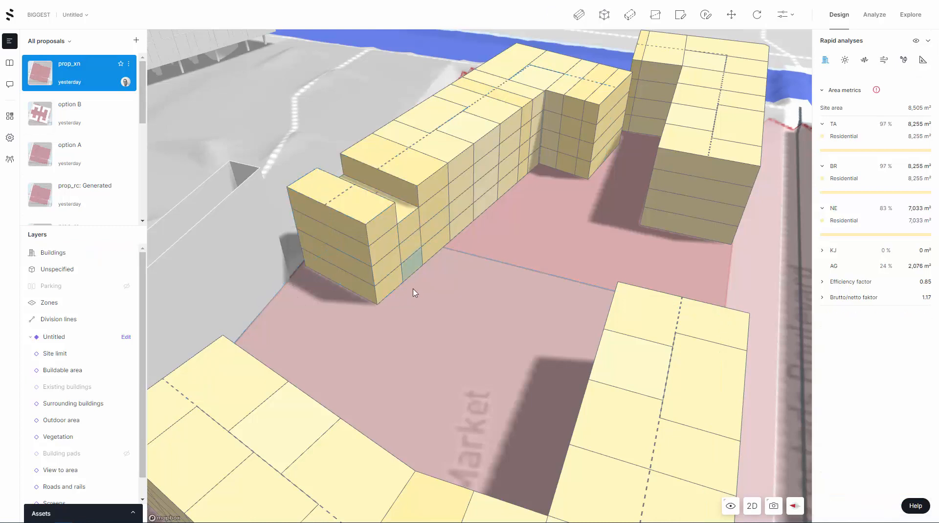
{"action": "left_click", "coordinate": [389, 292]}
{"action": "key", "text": "Delete"}
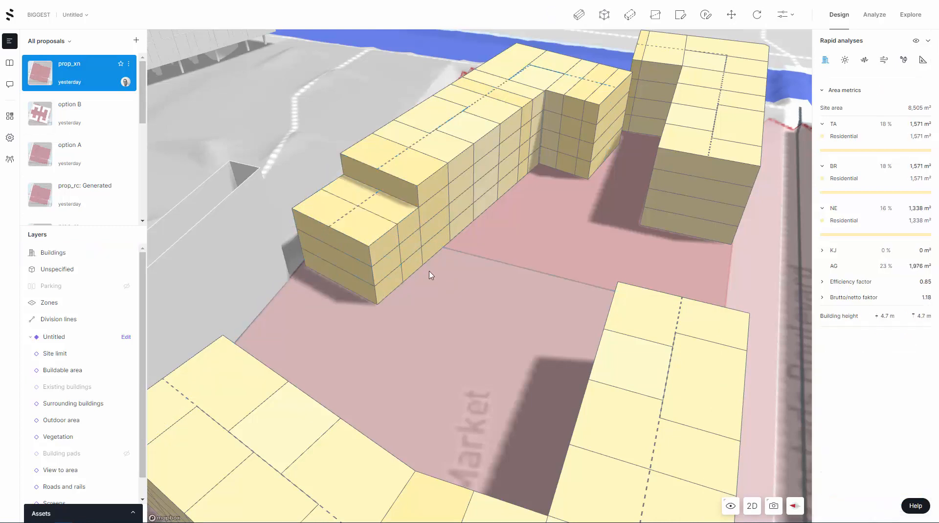
Shift the centerline point next to the free end towards the courtyard so the end section bends away from the long wing.
{"action": "left_click", "coordinate": [389, 241]}
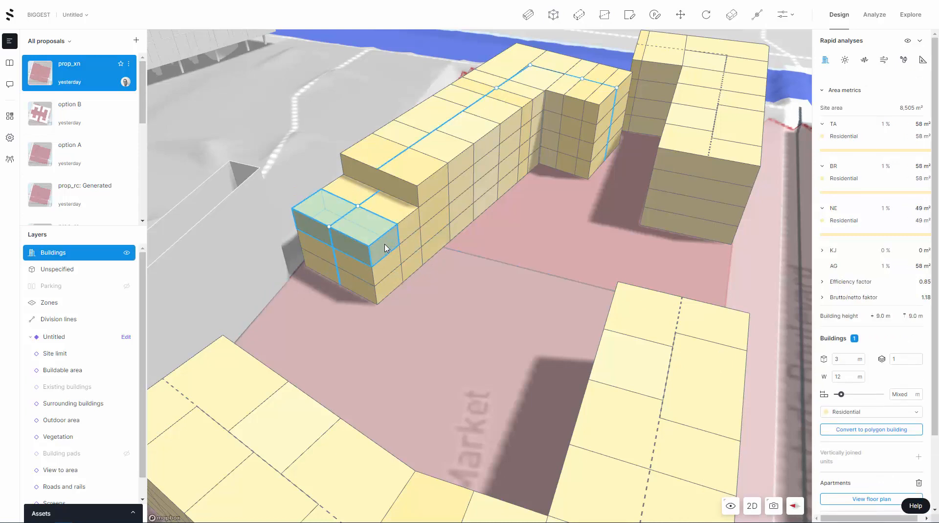
{"action": "left_click", "coordinate": [441, 332]}
{"action": "left_click", "coordinate": [387, 247]}
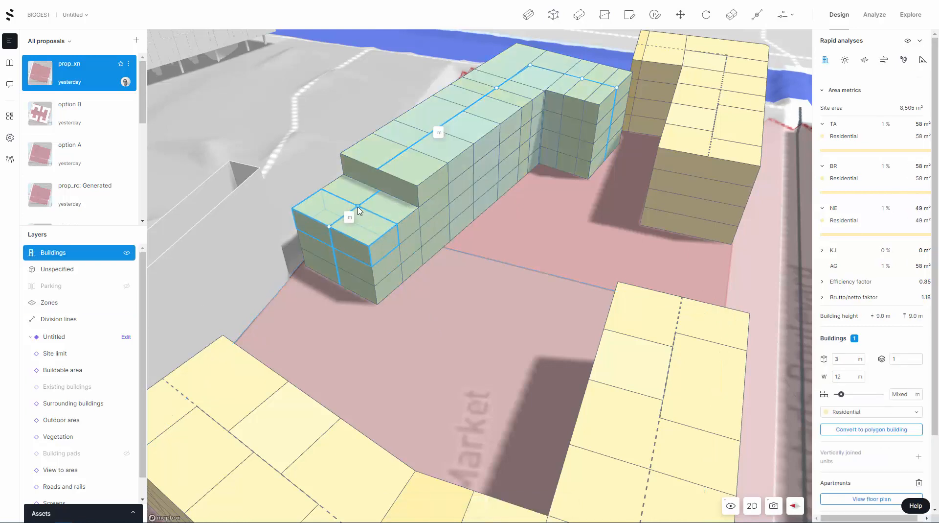
{"action": "mouse_move", "coordinate": [359, 207]}
{"action": "left_mouse_down"}
{"action": "mouse_move", "coordinate": [364, 221]}
{"action": "mouse_move", "coordinate": [382, 219]}
{"action": "mouse_move", "coordinate": [389, 239]}
{"action": "mouse_move", "coordinate": [383, 220]}
{"action": "mouse_move", "coordinate": [391, 226]}
{"action": "mouse_move", "coordinate": [373, 218]}
{"action": "left_mouse_up"}
{"action": "left_click", "coordinate": [420, 296]}
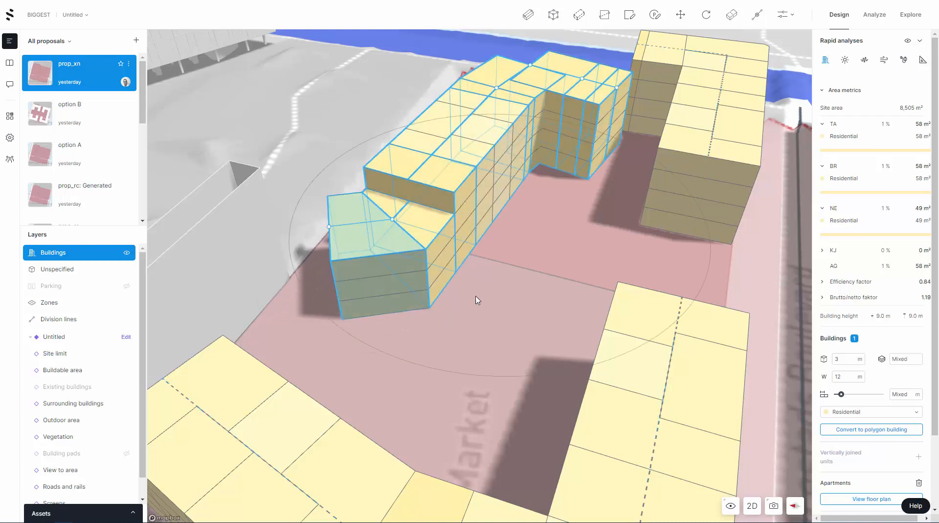
{"action": "left_click", "coordinate": [476, 296]}
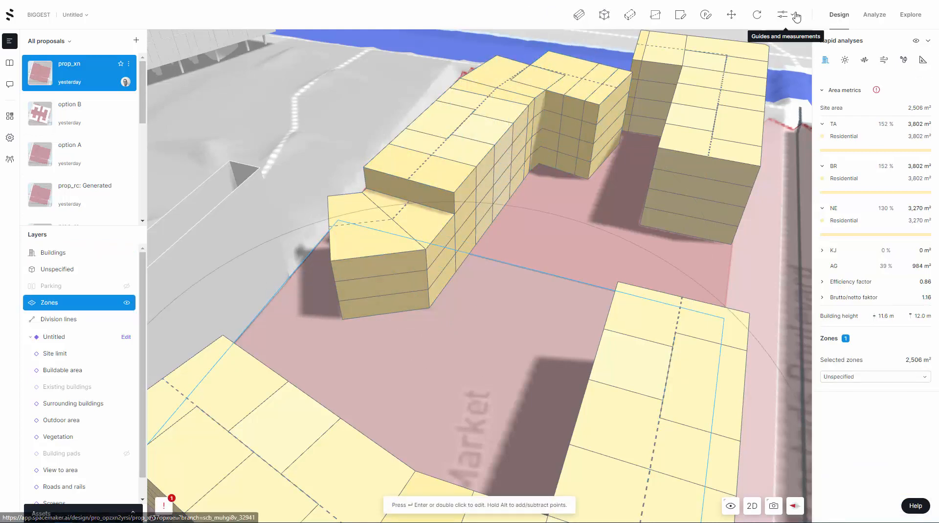
{"action": "scroll", "coordinate": [566, 148], "scroll_direction": "down", "scroll_amount": 5}
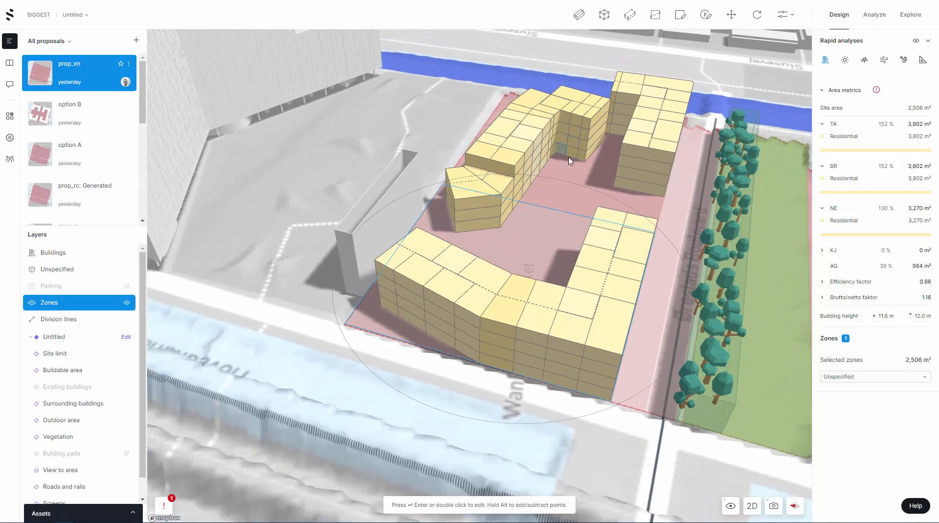
{"action": "left_click_drag", "start_coordinate": [569, 160], "coordinate": [642, 191]}
{"action": "scroll", "coordinate": [641, 191], "scroll_direction": "up", "scroll_amount": 2}
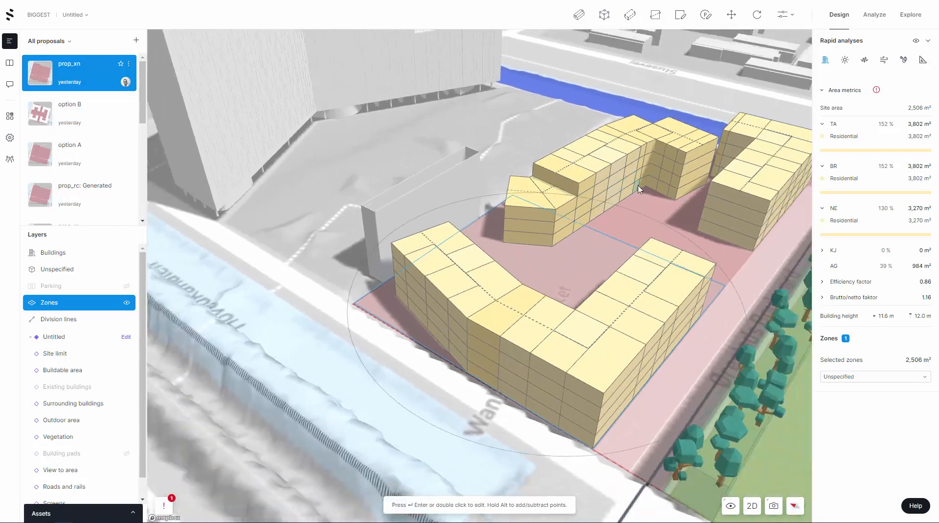